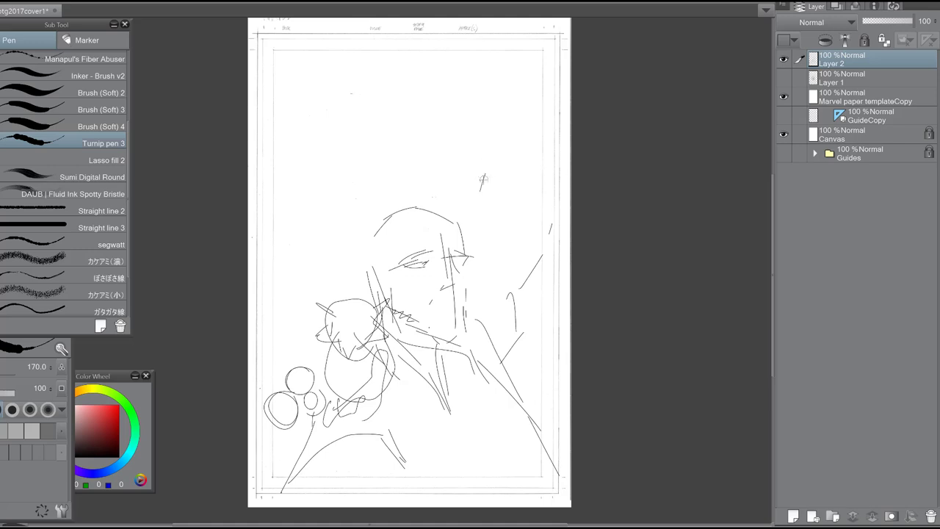
- Rough in a second figure at the upper right of the page with an oval head, torso and long leg lines
{"action": "left_click_drag", "start_coordinate": [448, 181], "coordinate": [443, 222]}
{"action": "left_click_drag", "start_coordinate": [486, 147], "coordinate": [520, 367]}
{"action": "left_click_drag", "start_coordinate": [502, 160], "coordinate": [470, 169]}
{"action": "left_click_drag", "start_coordinate": [485, 110], "coordinate": [533, 224]}
{"action": "mouse_move", "coordinate": [514, 198]}
{"action": "left_mouse_down"}
{"action": "mouse_move", "coordinate": [472, 164]}
{"action": "mouse_move", "coordinate": [518, 233]}
{"action": "left_mouse_up"}
{"action": "mouse_move", "coordinate": [460, 172]}
{"action": "left_mouse_down"}
{"action": "mouse_move", "coordinate": [470, 237]}
{"action": "mouse_move", "coordinate": [548, 359]}
{"action": "left_mouse_up"}
{"action": "mouse_move", "coordinate": [491, 281]}
{"action": "left_mouse_down"}
{"action": "mouse_move", "coordinate": [536, 303]}
{"action": "mouse_move", "coordinate": [547, 368]}
{"action": "left_mouse_up"}
- Sketch the right-hand figure's hips, waist and chest contours in loose strokes
{"action": "left_click_drag", "start_coordinate": [504, 304], "coordinate": [491, 281]}
{"action": "left_click_drag", "start_coordinate": [510, 229], "coordinate": [485, 288]}
{"action": "left_click_drag", "start_coordinate": [466, 250], "coordinate": [479, 286]}
{"action": "left_click_drag", "start_coordinate": [474, 184], "coordinate": [485, 241]}
{"action": "left_click_drag", "start_coordinate": [471, 227], "coordinate": [487, 289]}
{"action": "left_click_drag", "start_coordinate": [501, 257], "coordinate": [487, 288]}
{"action": "left_click_drag", "start_coordinate": [469, 178], "coordinate": [456, 208]}
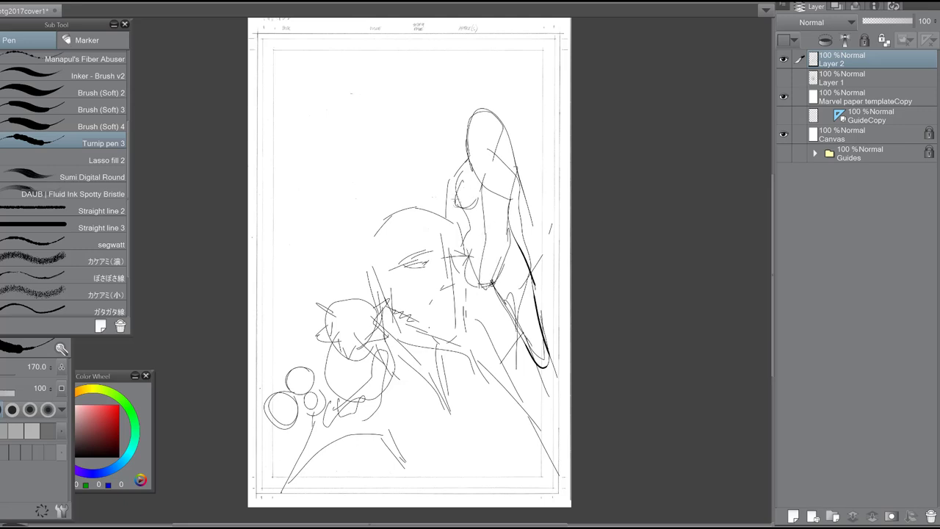
- Add the right-hand figure's shoulder and arm lines, long trailing lines down its outer side and contours inside the head
{"action": "left_click_drag", "start_coordinate": [511, 194], "coordinate": [507, 203]}
{"action": "left_click_drag", "start_coordinate": [469, 159], "coordinate": [450, 175]}
{"action": "left_click_drag", "start_coordinate": [451, 174], "coordinate": [446, 219]}
{"action": "left_click_drag", "start_coordinate": [519, 166], "coordinate": [556, 280]}
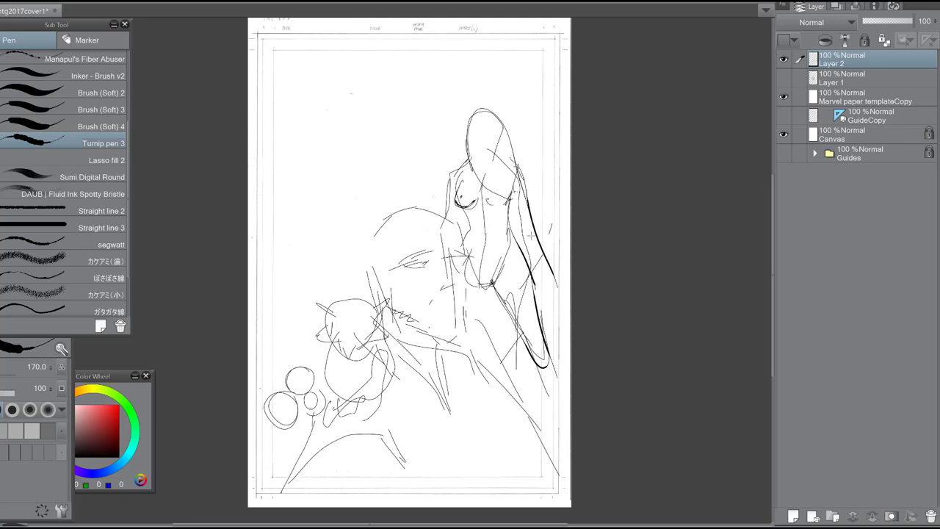
{"action": "left_click_drag", "start_coordinate": [519, 197], "coordinate": [560, 312]}
{"action": "left_click_drag", "start_coordinate": [554, 276], "coordinate": [562, 313]}
{"action": "left_click_drag", "start_coordinate": [502, 121], "coordinate": [511, 198]}
{"action": "left_click_drag", "start_coordinate": [471, 128], "coordinate": [484, 185]}
- Sketch spiky hair above the central head and refine its brow and outer edges
{"action": "left_click_drag", "start_coordinate": [374, 234], "coordinate": [394, 204]}
{"action": "mouse_move", "coordinate": [369, 235]}
{"action": "left_mouse_down"}
{"action": "mouse_move", "coordinate": [384, 202]}
{"action": "mouse_move", "coordinate": [418, 176]}
{"action": "left_mouse_up"}
{"action": "left_click_drag", "start_coordinate": [420, 183], "coordinate": [429, 195]}
{"action": "left_click_drag", "start_coordinate": [445, 214], "coordinate": [468, 254]}
{"action": "left_click_drag", "start_coordinate": [388, 271], "coordinate": [399, 274]}
{"action": "left_click_drag", "start_coordinate": [492, 297], "coordinate": [504, 326]}
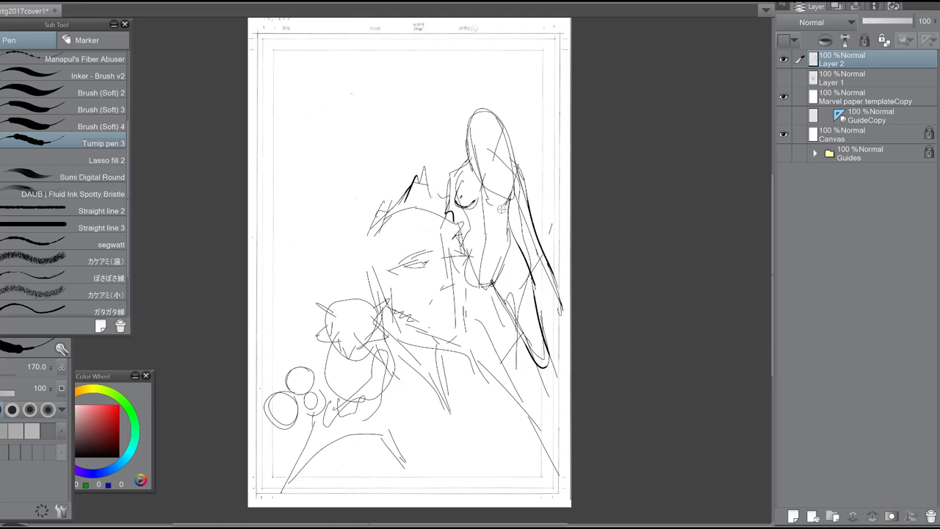
{"action": "left_click_drag", "start_coordinate": [367, 237], "coordinate": [354, 269]}
- Sketch diagonal folds and a small round-headed figure low on the central character's chest
{"action": "left_click_drag", "start_coordinate": [387, 392], "coordinate": [444, 488]}
{"action": "mouse_move", "coordinate": [392, 412]}
{"action": "left_mouse_down"}
{"action": "mouse_move", "coordinate": [398, 445]}
{"action": "mouse_move", "coordinate": [426, 466]}
{"action": "left_mouse_up"}
{"action": "left_click_drag", "start_coordinate": [482, 366], "coordinate": [502, 393]}
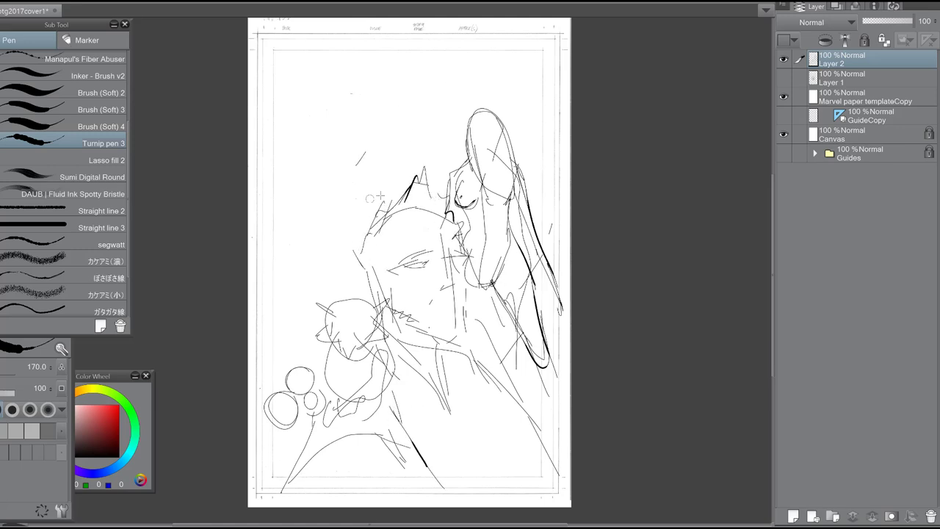
{"action": "mouse_move", "coordinate": [416, 389]}
{"action": "left_mouse_down"}
{"action": "mouse_move", "coordinate": [393, 406]}
{"action": "mouse_move", "coordinate": [412, 422]}
{"action": "mouse_move", "coordinate": [433, 422]}
{"action": "mouse_move", "coordinate": [373, 452]}
{"action": "left_mouse_up"}
{"action": "left_click_drag", "start_coordinate": [420, 429], "coordinate": [429, 436]}
- Draw facial guide lines on the right-hand figure's head and add side contours to the central head
{"action": "left_click_drag", "start_coordinate": [488, 125], "coordinate": [489, 163]}
{"action": "mouse_move", "coordinate": [471, 144]}
{"action": "left_mouse_down"}
{"action": "mouse_move", "coordinate": [502, 139]}
{"action": "mouse_move", "coordinate": [488, 168]}
{"action": "left_mouse_up"}
{"action": "left_click_drag", "start_coordinate": [355, 244], "coordinate": [368, 266]}
{"action": "left_click_drag", "start_coordinate": [374, 290], "coordinate": [382, 311]}
- Sketch a large hooded head with brow, eye, nose and jaw at the upper left of the page
{"action": "mouse_move", "coordinate": [342, 91]}
{"action": "left_mouse_down"}
{"action": "mouse_move", "coordinate": [456, 167]}
{"action": "mouse_move", "coordinate": [332, 161]}
{"action": "mouse_move", "coordinate": [378, 173]}
{"action": "left_mouse_up"}
{"action": "left_click_drag", "start_coordinate": [324, 105], "coordinate": [345, 91]}
{"action": "mouse_move", "coordinate": [340, 124]}
{"action": "left_mouse_down"}
{"action": "mouse_move", "coordinate": [333, 154]}
{"action": "mouse_move", "coordinate": [337, 136]}
{"action": "mouse_move", "coordinate": [351, 136]}
{"action": "mouse_move", "coordinate": [344, 149]}
{"action": "mouse_move", "coordinate": [355, 187]}
{"action": "mouse_move", "coordinate": [338, 137]}
{"action": "mouse_move", "coordinate": [353, 139]}
{"action": "mouse_move", "coordinate": [340, 162]}
{"action": "mouse_move", "coordinate": [339, 147]}
{"action": "mouse_move", "coordinate": [346, 176]}
{"action": "mouse_move", "coordinate": [343, 143]}
{"action": "left_mouse_up"}
{"action": "left_click_drag", "start_coordinate": [346, 143], "coordinate": [367, 136]}
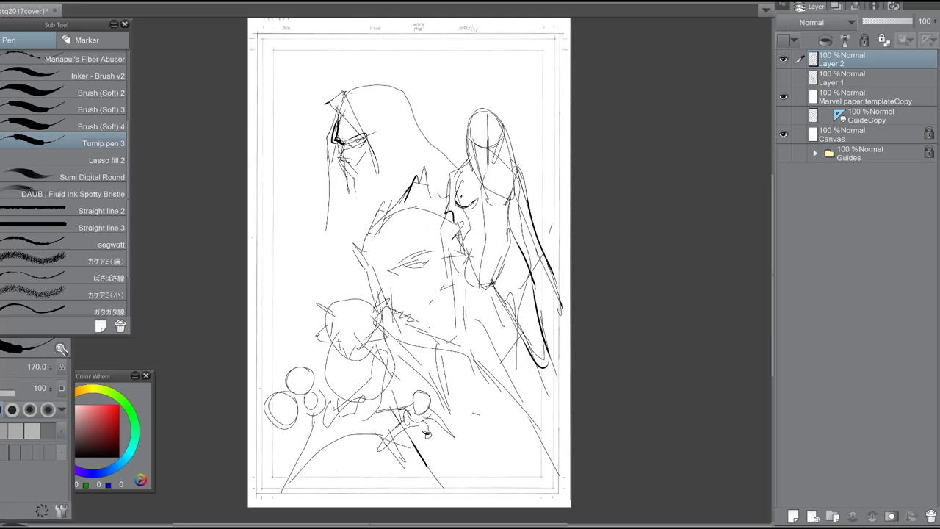
{"action": "left_click_drag", "start_coordinate": [348, 181], "coordinate": [351, 205]}
{"action": "left_click_drag", "start_coordinate": [354, 194], "coordinate": [387, 152]}
{"action": "left_click_drag", "start_coordinate": [394, 158], "coordinate": [439, 162]}
- Outline the hooded figure's shoulder and the cloak falling toward the left side of the page
{"action": "left_click_drag", "start_coordinate": [427, 139], "coordinate": [470, 154]}
{"action": "left_click_drag", "start_coordinate": [342, 194], "coordinate": [328, 243]}
{"action": "mouse_move", "coordinate": [350, 189]}
{"action": "left_mouse_down"}
{"action": "mouse_move", "coordinate": [376, 225]}
{"action": "mouse_move", "coordinate": [304, 297]}
{"action": "left_mouse_up"}
{"action": "left_click_drag", "start_coordinate": [321, 265], "coordinate": [304, 328]}
{"action": "left_click_drag", "start_coordinate": [435, 153], "coordinate": [454, 166]}
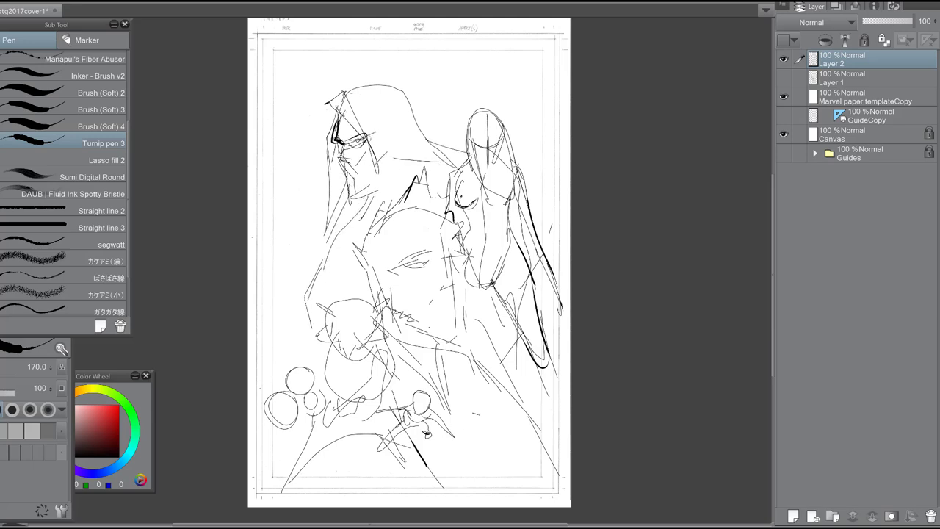
- Darken the hooded figure's eyes and nose and extend its hood contours
{"action": "left_click_drag", "start_coordinate": [352, 137], "coordinate": [370, 142]}
{"action": "left_click_drag", "start_coordinate": [338, 128], "coordinate": [333, 142]}
{"action": "left_click_drag", "start_coordinate": [326, 99], "coordinate": [315, 134]}
{"action": "left_click_drag", "start_coordinate": [372, 138], "coordinate": [407, 182]}
- Strengthen the central face's profile and sketch its hairline and side contours
{"action": "left_click_drag", "start_coordinate": [449, 226], "coordinate": [467, 263]}
{"action": "left_click_drag", "start_coordinate": [458, 269], "coordinate": [463, 329]}
{"action": "left_click_drag", "start_coordinate": [363, 263], "coordinate": [375, 304]}
{"action": "left_click_drag", "start_coordinate": [391, 218], "coordinate": [382, 278]}
{"action": "left_click_drag", "start_coordinate": [447, 261], "coordinate": [452, 287]}
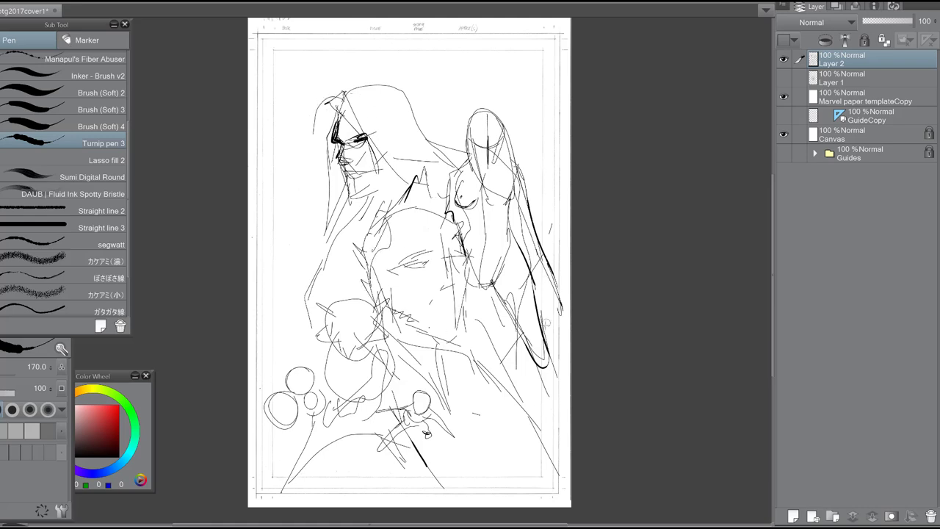
- Sketch a curved form around the right-hand figure's lower leg and darken the central character's eyes
{"action": "left_click_drag", "start_coordinate": [544, 321], "coordinate": [557, 354]}
{"action": "left_click_drag", "start_coordinate": [536, 317], "coordinate": [494, 338]}
{"action": "left_click_drag", "start_coordinate": [487, 300], "coordinate": [507, 361]}
{"action": "mouse_move", "coordinate": [408, 260]}
{"action": "left_mouse_down"}
{"action": "mouse_move", "coordinate": [428, 256]}
{"action": "mouse_move", "coordinate": [432, 266]}
{"action": "mouse_move", "coordinate": [467, 254]}
{"action": "left_mouse_up"}
{"action": "left_click_drag", "start_coordinate": [454, 262], "coordinate": [447, 272]}
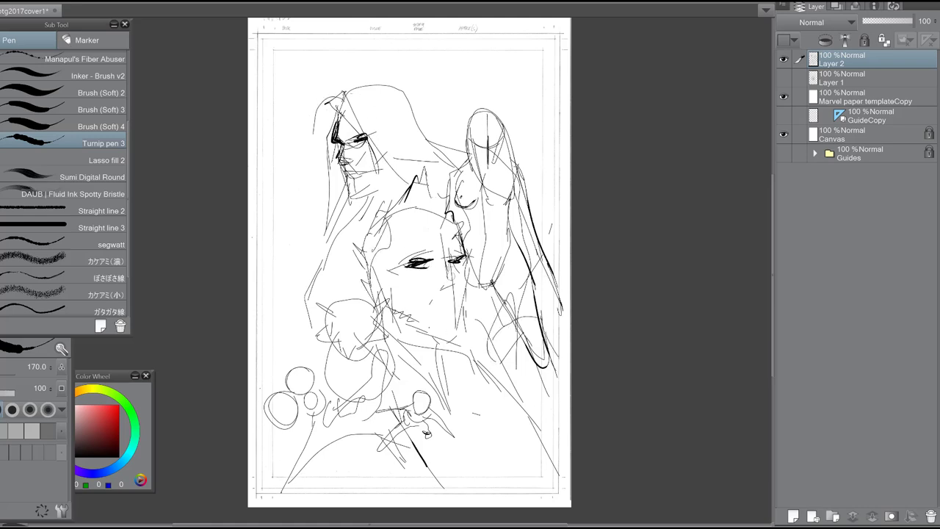
- Erase the hooded head and its face at the upper left of the page
{"action": "key", "text": "e"}
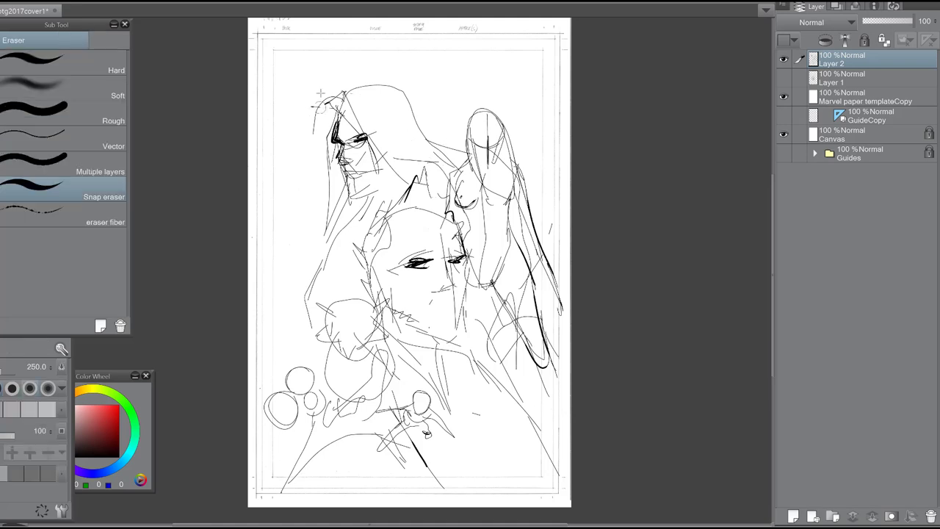
{"action": "left_click_drag", "start_coordinate": [343, 96], "coordinate": [337, 232]}
- Sketch a new oval head with facial guide lines at the upper left, plus the figure's shoulder and outer arm with the pen
{"action": "key", "text": "p"}
{"action": "left_click_drag", "start_coordinate": [349, 126], "coordinate": [314, 156]}
{"action": "mouse_move", "coordinate": [359, 123]}
{"action": "left_mouse_down"}
{"action": "mouse_move", "coordinate": [424, 160]}
{"action": "mouse_move", "coordinate": [385, 149]}
{"action": "left_mouse_up"}
{"action": "mouse_move", "coordinate": [367, 144]}
{"action": "left_mouse_down"}
{"action": "mouse_move", "coordinate": [396, 84]}
{"action": "mouse_move", "coordinate": [414, 143]}
{"action": "left_mouse_up"}
{"action": "mouse_move", "coordinate": [366, 140]}
{"action": "left_mouse_down"}
{"action": "mouse_move", "coordinate": [373, 145]}
{"action": "mouse_move", "coordinate": [414, 117]}
{"action": "left_mouse_up"}
{"action": "left_click_drag", "start_coordinate": [397, 100], "coordinate": [381, 157]}
{"action": "mouse_move", "coordinate": [410, 132]}
{"action": "left_mouse_down"}
{"action": "mouse_move", "coordinate": [388, 156]}
{"action": "mouse_move", "coordinate": [410, 133]}
{"action": "left_mouse_up"}
{"action": "left_click_drag", "start_coordinate": [340, 124], "coordinate": [369, 123]}
{"action": "left_click_drag", "start_coordinate": [322, 159], "coordinate": [330, 182]}
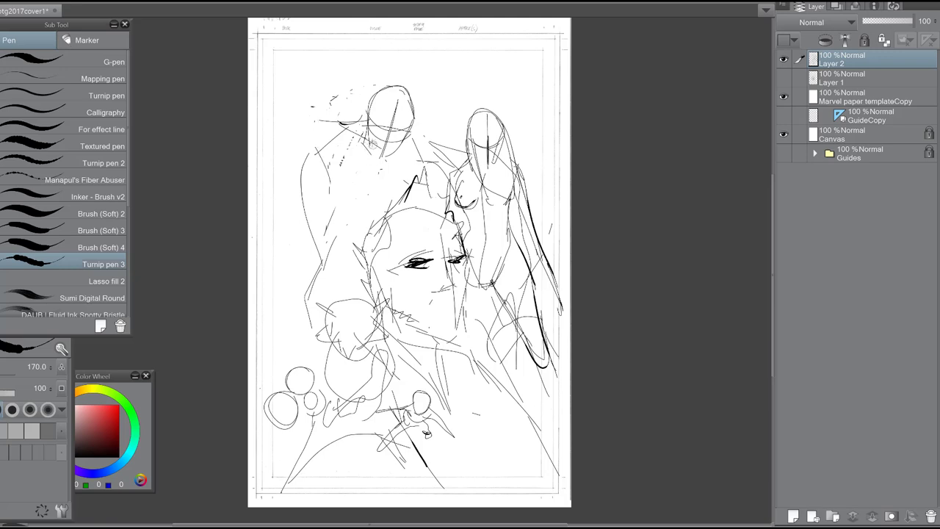
- Rough in the upper-left figure's neck, chest and shoulder slope, with a long stroke extending outward from the head
{"action": "left_click_drag", "start_coordinate": [400, 140], "coordinate": [337, 193]}
{"action": "mouse_move", "coordinate": [311, 163]}
{"action": "left_mouse_down"}
{"action": "mouse_move", "coordinate": [329, 189]}
{"action": "mouse_move", "coordinate": [384, 214]}
{"action": "left_mouse_up"}
{"action": "left_click_drag", "start_coordinate": [410, 137], "coordinate": [439, 158]}
{"action": "left_click_drag", "start_coordinate": [366, 110], "coordinate": [285, 106]}
{"action": "left_click_drag", "start_coordinate": [415, 123], "coordinate": [449, 147]}
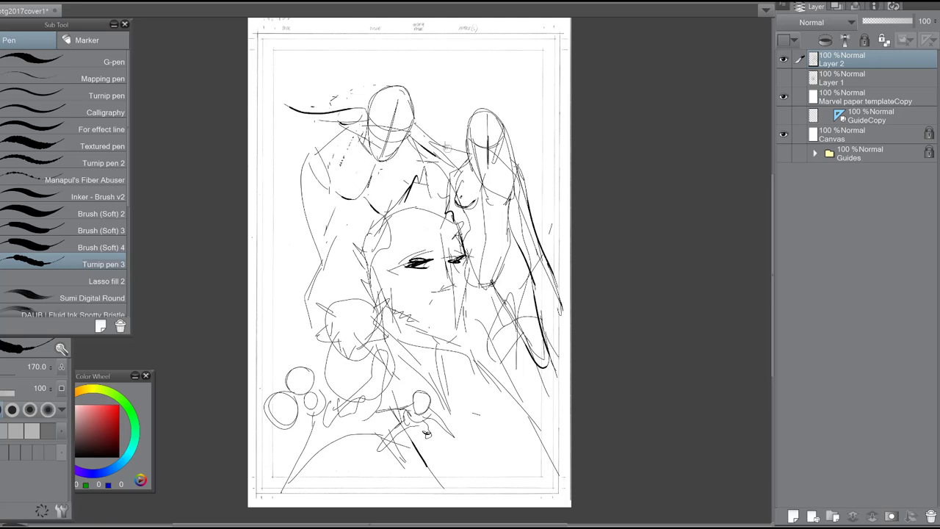
- Add shoulder contours and abdominal lines to the upper-left figure's torso
{"action": "left_click_drag", "start_coordinate": [366, 112], "coordinate": [356, 139]}
{"action": "mouse_move", "coordinate": [370, 120]}
{"action": "left_mouse_down"}
{"action": "mouse_move", "coordinate": [430, 94]}
{"action": "mouse_move", "coordinate": [434, 141]}
{"action": "left_mouse_up"}
{"action": "left_click_drag", "start_coordinate": [320, 153], "coordinate": [362, 126]}
{"action": "mouse_move", "coordinate": [343, 179]}
{"action": "left_mouse_down"}
{"action": "mouse_move", "coordinate": [314, 223]}
{"action": "mouse_move", "coordinate": [362, 228]}
{"action": "left_mouse_up"}
{"action": "mouse_move", "coordinate": [316, 242]}
{"action": "left_mouse_down"}
{"action": "mouse_move", "coordinate": [340, 221]}
{"action": "mouse_move", "coordinate": [391, 210]}
{"action": "left_mouse_up"}
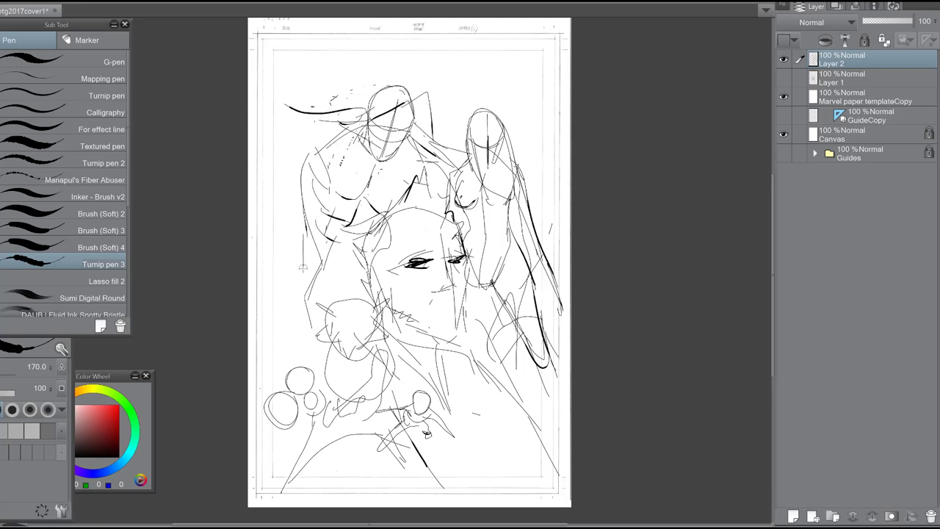
- Draw long flowing strokes down the upper-left figure's outer side toward the left page edge
{"action": "left_click_drag", "start_coordinate": [309, 182], "coordinate": [297, 258]}
{"action": "left_click_drag", "start_coordinate": [288, 241], "coordinate": [277, 266]}
{"action": "left_click_drag", "start_coordinate": [304, 206], "coordinate": [285, 273]}
{"action": "left_click_drag", "start_coordinate": [368, 107], "coordinate": [300, 182]}
{"action": "left_click_drag", "start_coordinate": [316, 138], "coordinate": [284, 209]}
{"action": "mouse_move", "coordinate": [293, 200]}
{"action": "left_mouse_down"}
{"action": "mouse_move", "coordinate": [260, 245]}
{"action": "mouse_move", "coordinate": [250, 290]}
{"action": "left_mouse_up"}
{"action": "left_click_drag", "start_coordinate": [297, 237], "coordinate": [255, 372]}
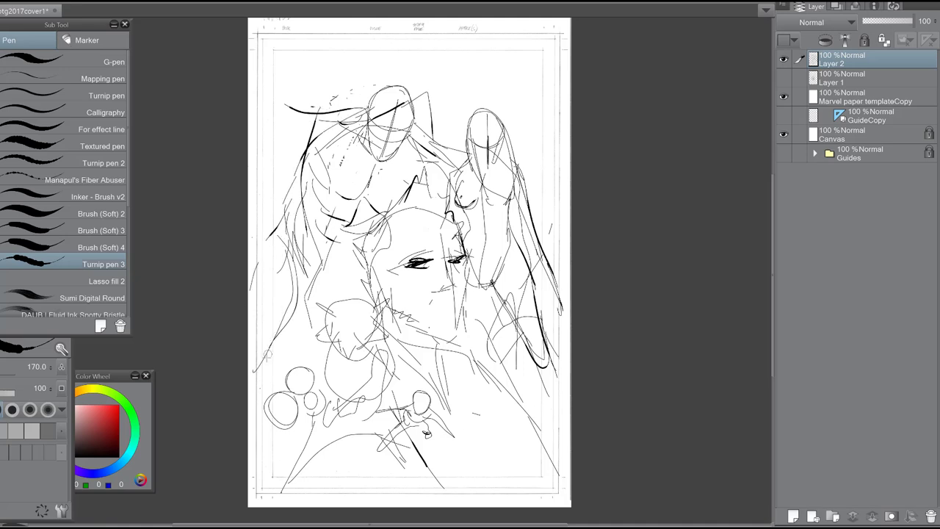
{"action": "left_click_drag", "start_coordinate": [307, 325], "coordinate": [263, 362]}
- Add a second outstretched line beside the upper-left figure's head and contour the far side of its chest
{"action": "left_click_drag", "start_coordinate": [269, 97], "coordinate": [362, 104]}
{"action": "left_click_drag", "start_coordinate": [268, 129], "coordinate": [288, 142]}
{"action": "left_click_drag", "start_coordinate": [423, 192], "coordinate": [431, 211]}
{"action": "left_click_drag", "start_coordinate": [422, 161], "coordinate": [410, 197]}
{"action": "left_click_drag", "start_coordinate": [377, 170], "coordinate": [410, 186]}
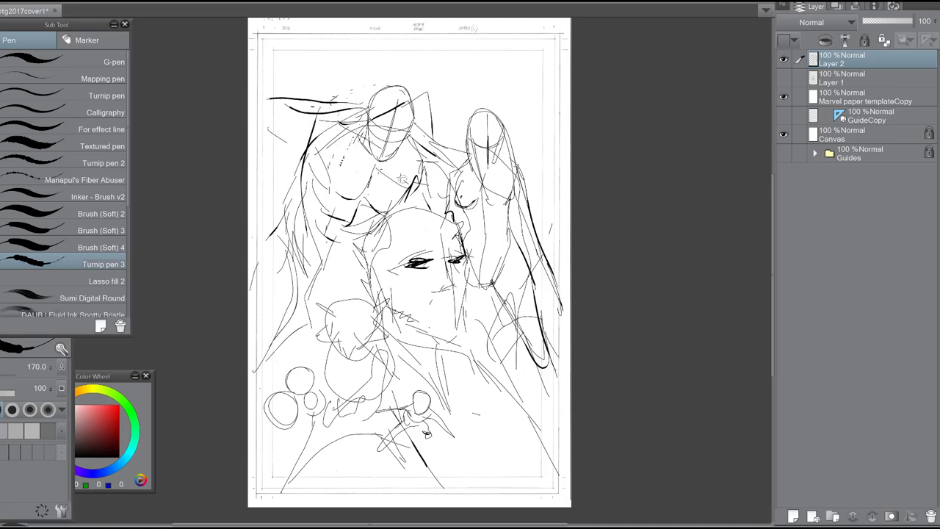
- Define the upper-left figure's chest muscles with crossing contours and darker lower edges
{"action": "left_click_drag", "start_coordinate": [305, 158], "coordinate": [373, 161]}
{"action": "mouse_move", "coordinate": [327, 165]}
{"action": "left_mouse_down"}
{"action": "mouse_move", "coordinate": [365, 163]}
{"action": "mouse_move", "coordinate": [358, 183]}
{"action": "mouse_move", "coordinate": [424, 176]}
{"action": "left_mouse_up"}
{"action": "mouse_move", "coordinate": [307, 147]}
{"action": "left_mouse_down"}
{"action": "mouse_move", "coordinate": [360, 163]}
{"action": "mouse_move", "coordinate": [320, 183]}
{"action": "left_mouse_up"}
{"action": "left_click_drag", "start_coordinate": [340, 195], "coordinate": [363, 196]}
{"action": "left_click_drag", "start_coordinate": [434, 151], "coordinate": [409, 198]}
{"action": "left_click_drag", "start_coordinate": [424, 137], "coordinate": [446, 165]}
{"action": "left_click_drag", "start_coordinate": [477, 121], "coordinate": [494, 108]}
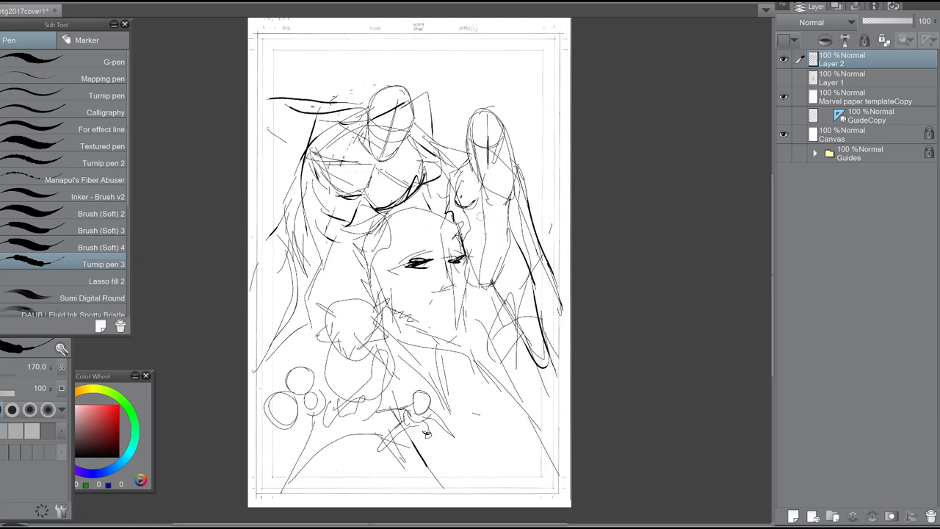
- Draw long sweeping diagonal lines from the right-hand figure's hips toward the lower part of the page
{"action": "left_click_drag", "start_coordinate": [468, 263], "coordinate": [466, 285]}
{"action": "left_click_drag", "start_coordinate": [348, 459], "coordinate": [345, 503]}
{"action": "left_click_drag", "start_coordinate": [520, 423], "coordinate": [570, 453]}
{"action": "left_click_drag", "start_coordinate": [525, 248], "coordinate": [476, 445]}
{"action": "left_click_drag", "start_coordinate": [532, 233], "coordinate": [486, 419]}
{"action": "left_click_drag", "start_coordinate": [546, 272], "coordinate": [496, 454]}
{"action": "left_click_drag", "start_coordinate": [489, 370], "coordinate": [469, 479]}
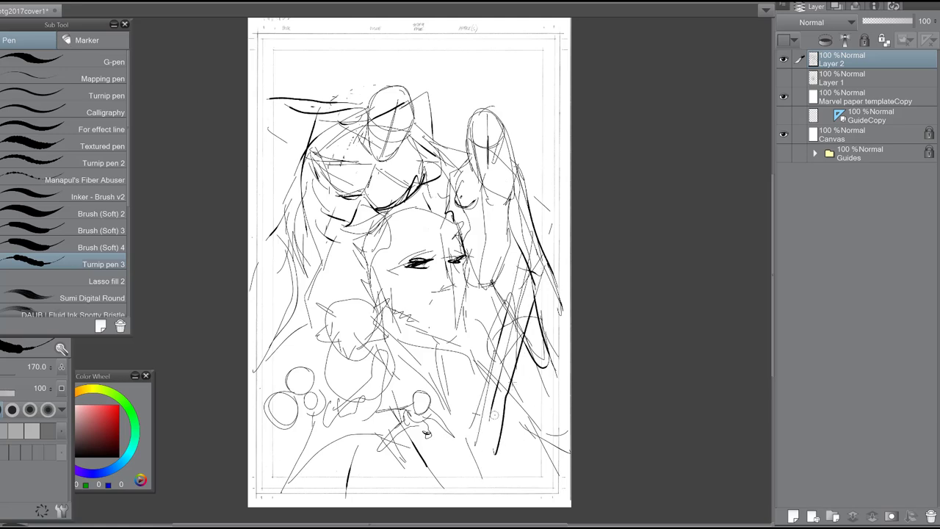
- Sketch a large rounded form in the lower-right corner of the page and thicken the top of the right-hand figure's head
{"action": "left_click_drag", "start_coordinate": [529, 377], "coordinate": [510, 432]}
{"action": "left_click_drag", "start_coordinate": [523, 408], "coordinate": [500, 484]}
{"action": "left_click_drag", "start_coordinate": [490, 423], "coordinate": [507, 501]}
{"action": "left_click_drag", "start_coordinate": [485, 99], "coordinate": [511, 131]}
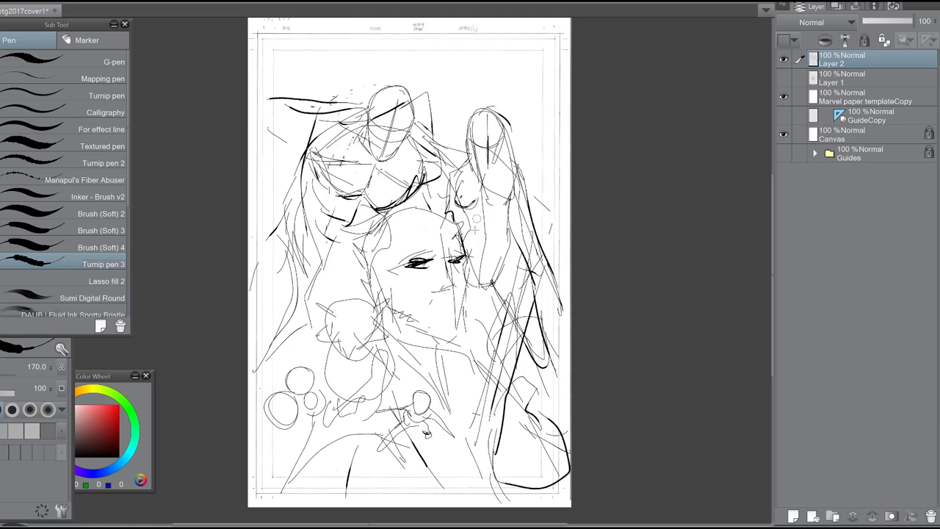
- Sketch the right-hand figure's hand as circles around a long diagonal staff crossing the body
{"action": "left_click_drag", "start_coordinate": [491, 228], "coordinate": [485, 244]}
{"action": "left_click_drag", "start_coordinate": [510, 192], "coordinate": [482, 297]}
{"action": "mouse_move", "coordinate": [515, 161]}
{"action": "left_mouse_down"}
{"action": "mouse_move", "coordinate": [539, 58]}
{"action": "mouse_move", "coordinate": [516, 160]}
{"action": "left_mouse_up"}
{"action": "left_click_drag", "start_coordinate": [515, 165], "coordinate": [499, 224]}
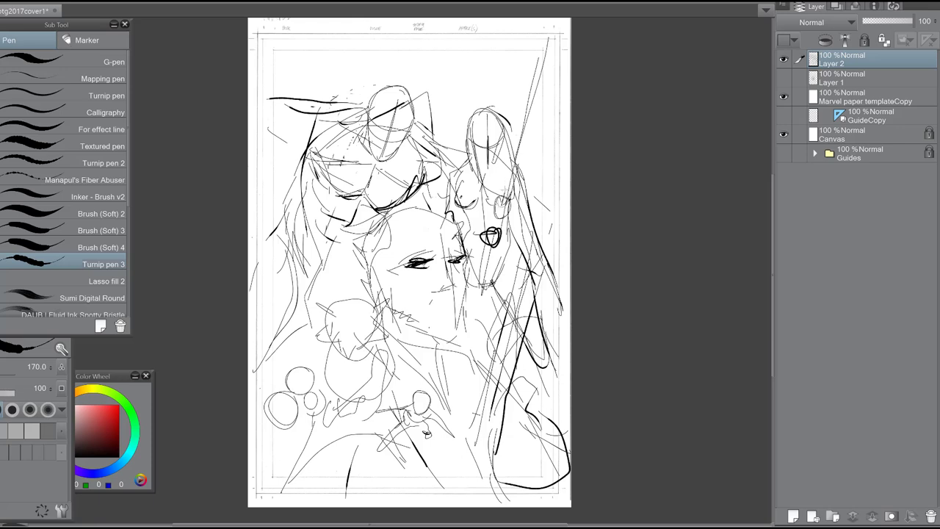
- Add the right-hand figure's forearm, hair and face contours, and strengthen the hair on top of the central head
{"action": "mouse_move", "coordinate": [531, 92]}
{"action": "left_mouse_down"}
{"action": "mouse_move", "coordinate": [502, 191]}
{"action": "mouse_move", "coordinate": [541, 246]}
{"action": "left_mouse_up"}
{"action": "left_click_drag", "start_coordinate": [493, 233], "coordinate": [463, 247]}
{"action": "left_click_drag", "start_coordinate": [481, 176], "coordinate": [459, 211]}
{"action": "left_click_drag", "start_coordinate": [470, 119], "coordinate": [482, 144]}
{"action": "left_click_drag", "start_coordinate": [501, 136], "coordinate": [527, 166]}
{"action": "left_click_drag", "start_coordinate": [471, 134], "coordinate": [507, 166]}
{"action": "left_click_drag", "start_coordinate": [475, 151], "coordinate": [501, 170]}
{"action": "left_click_drag", "start_coordinate": [503, 157], "coordinate": [510, 176]}
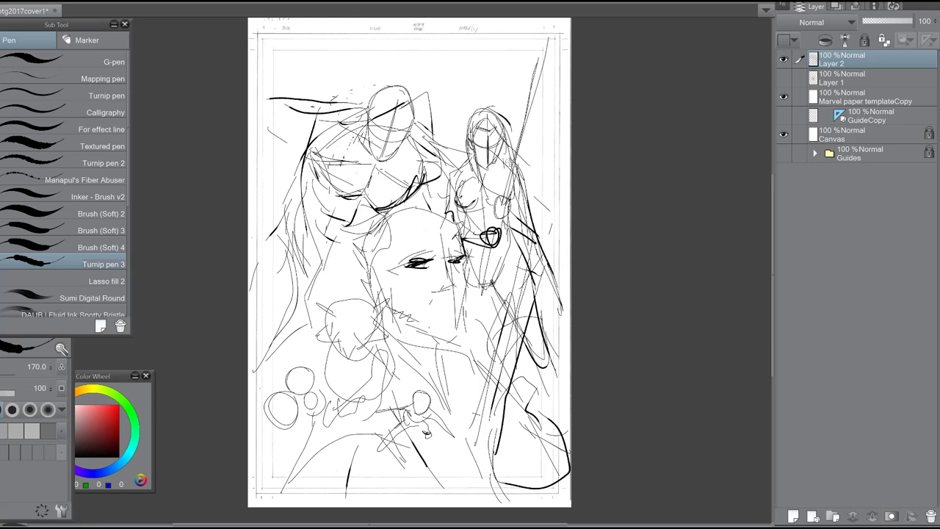
{"action": "mouse_move", "coordinate": [377, 210]}
{"action": "left_mouse_down"}
{"action": "mouse_move", "coordinate": [388, 194]}
{"action": "mouse_move", "coordinate": [441, 184]}
{"action": "left_mouse_up"}
- Lasso the upper-left figure, rotate it by -18.5 degrees and reposition it behind the central head
{"action": "key", "text": "m"}
{"action": "mouse_move", "coordinate": [405, 72]}
{"action": "left_mouse_down"}
{"action": "mouse_move", "coordinate": [245, 335]}
{"action": "mouse_move", "coordinate": [429, 199]}
{"action": "mouse_move", "coordinate": [434, 70]}
{"action": "mouse_move", "coordinate": [421, 34]}
{"action": "left_mouse_up"}
{"action": "key", "text": "ctrl+t"}
{"action": "left_click_drag", "start_coordinate": [453, 72], "coordinate": [449, 68]}
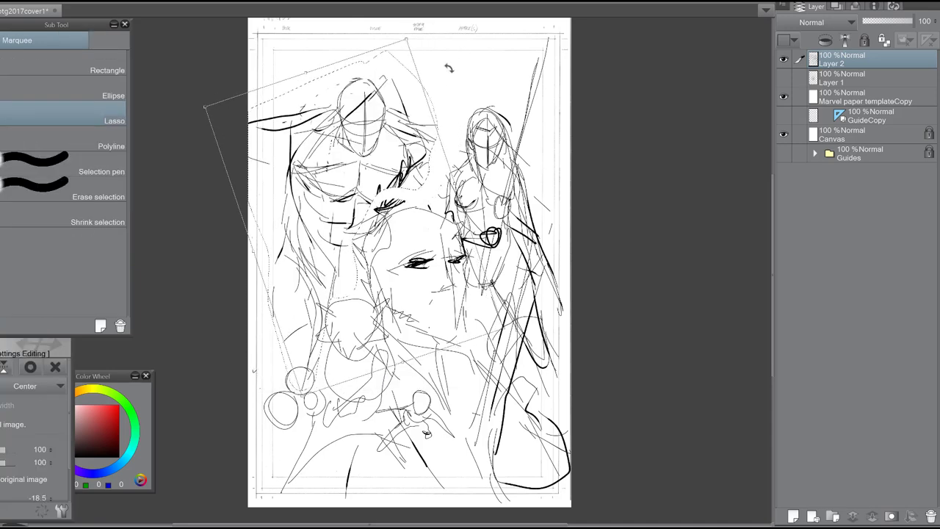
{"action": "left_click_drag", "start_coordinate": [398, 90], "coordinate": [414, 81]}
{"action": "key", "text": "Return"}
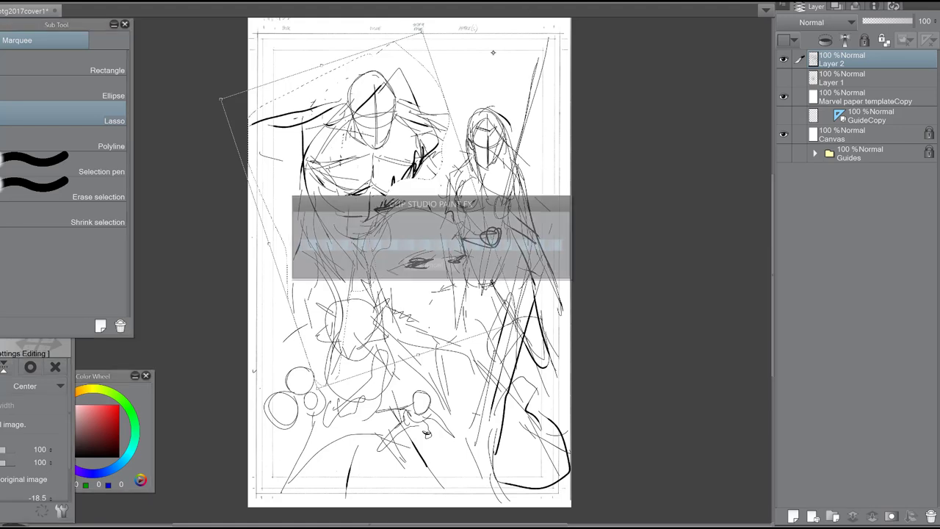
- Scale the selected upper-left figure to 136 percent, reposition it and clear the selection
{"action": "key", "text": "ctrl+t"}
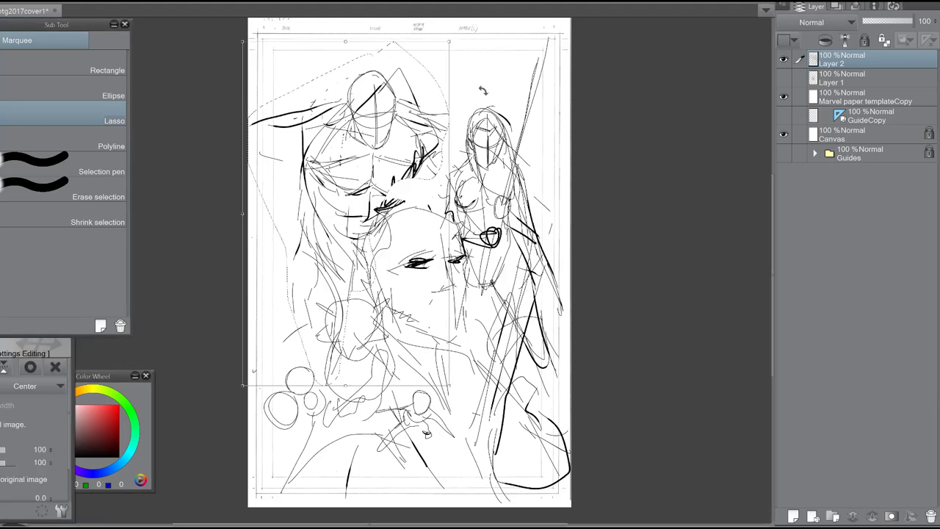
{"action": "scroll", "coordinate": [471, 118], "scroll_direction": "down", "scroll_amount": 5}
{"action": "left_click_drag", "start_coordinate": [463, 90], "coordinate": [491, 46]}
{"action": "left_click_drag", "start_coordinate": [471, 107], "coordinate": [451, 153]}
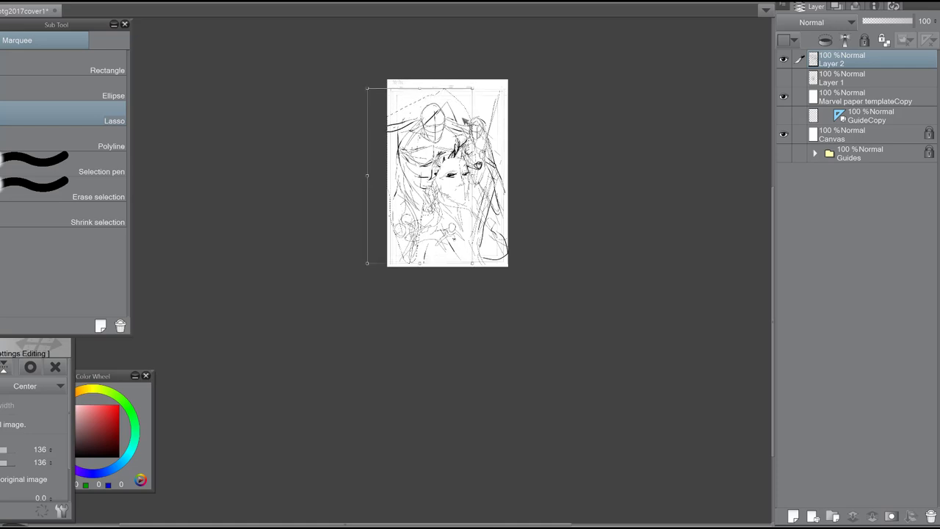
{"action": "key", "text": "Return"}
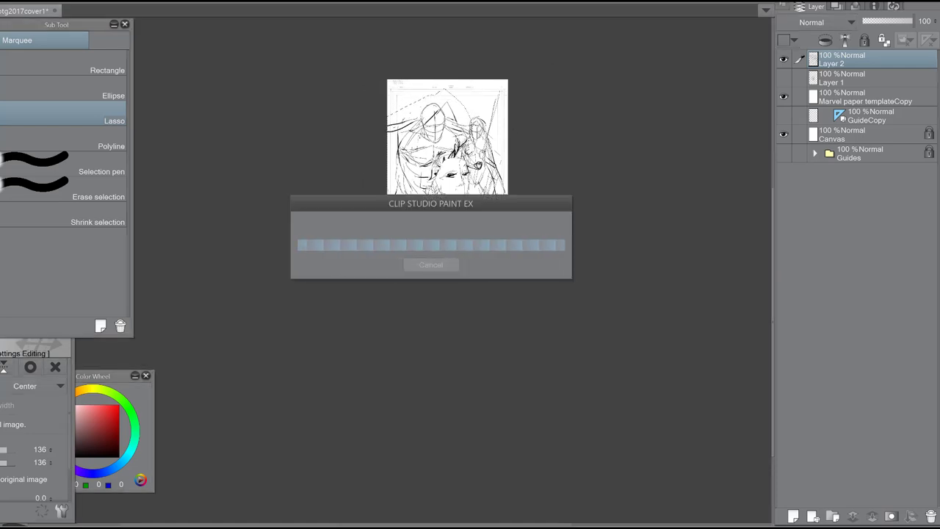
{"action": "key", "text": "ctrl+d"}
- Lower the opacity of Layer 2 to 19 percent
{"action": "scroll", "coordinate": [468, 168], "scroll_direction": "up", "scroll_amount": 5}
{"action": "left_click_drag", "start_coordinate": [468, 168], "coordinate": [432, 262]}
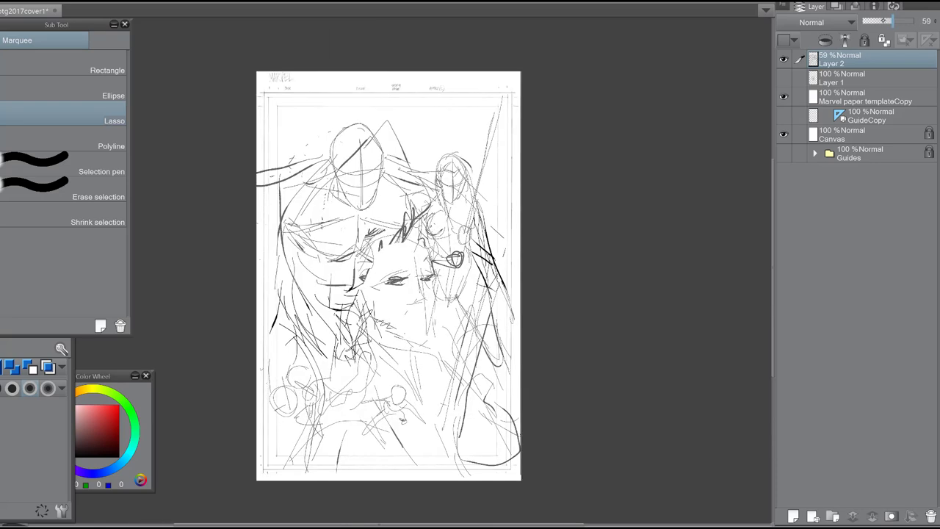
{"action": "left_click", "coordinate": [876, 21]}
{"action": "left_click_drag", "start_coordinate": [876, 20], "coordinate": [870, 20]}
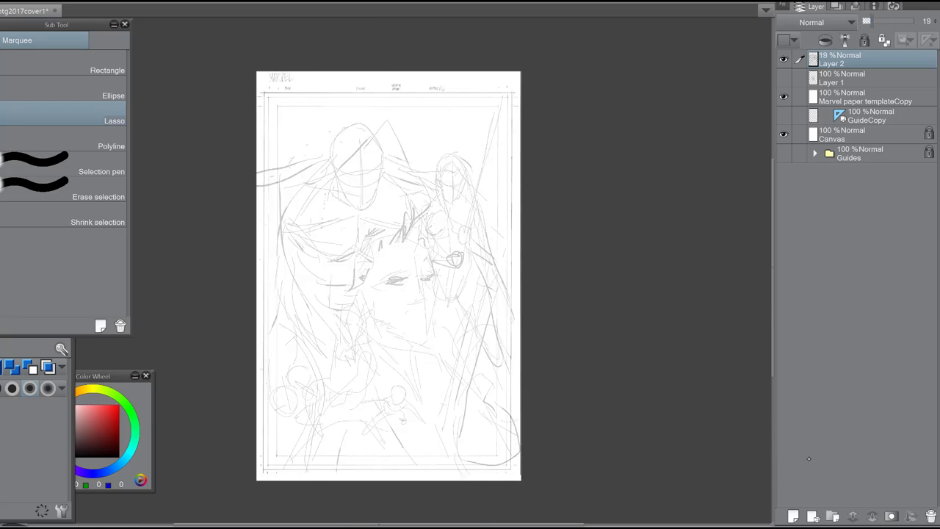
- Create a new layer above the sketch and fill it with light green (RGB 91, 209, 168)
{"action": "left_click", "coordinate": [793, 517]}
{"action": "left_click_drag", "start_coordinate": [124, 396], "coordinate": [134, 438]}
{"action": "left_click", "coordinate": [97, 414]}
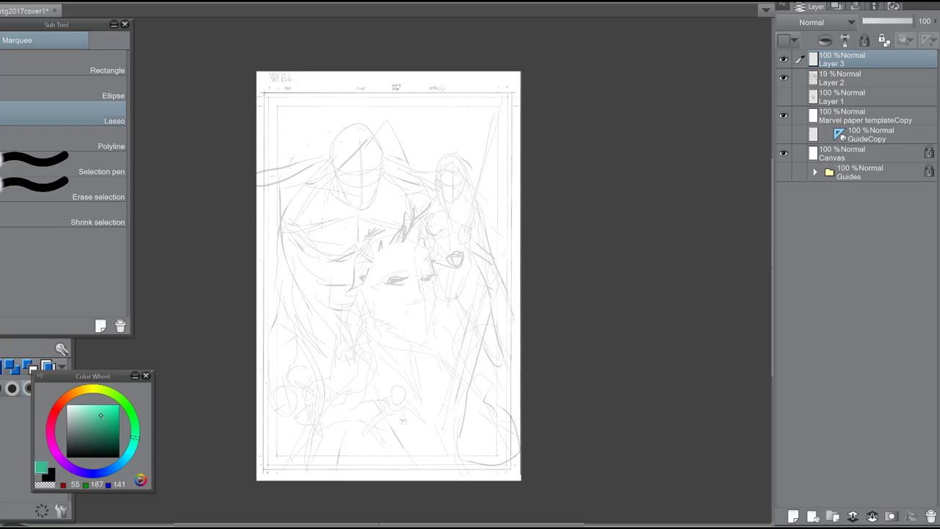
{"action": "key", "text": "g"}
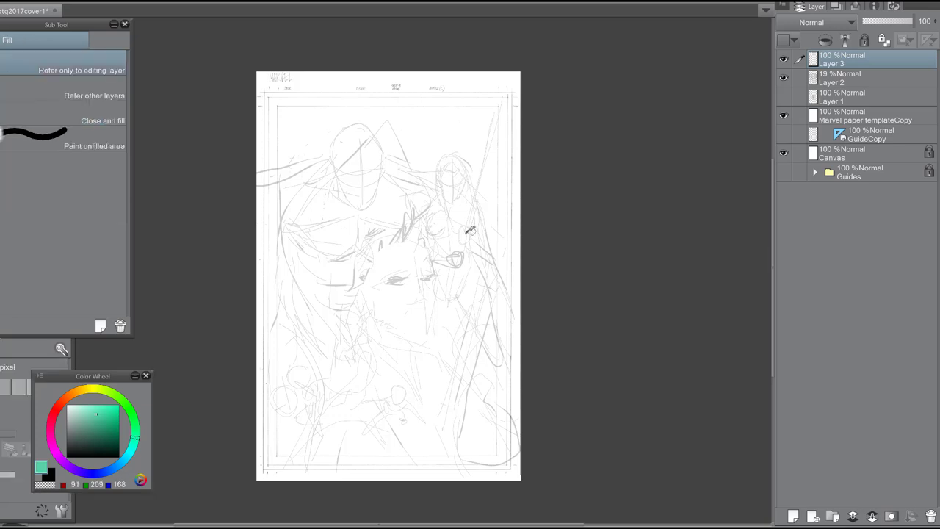
{"action": "left_click", "coordinate": [470, 230]}
- Set Layer 3's blending mode to Screen and recolor its fill to a darker green (RGB 77, 140, 118)
{"action": "left_click", "coordinate": [816, 22]}
{"action": "left_click", "coordinate": [801, 131]}
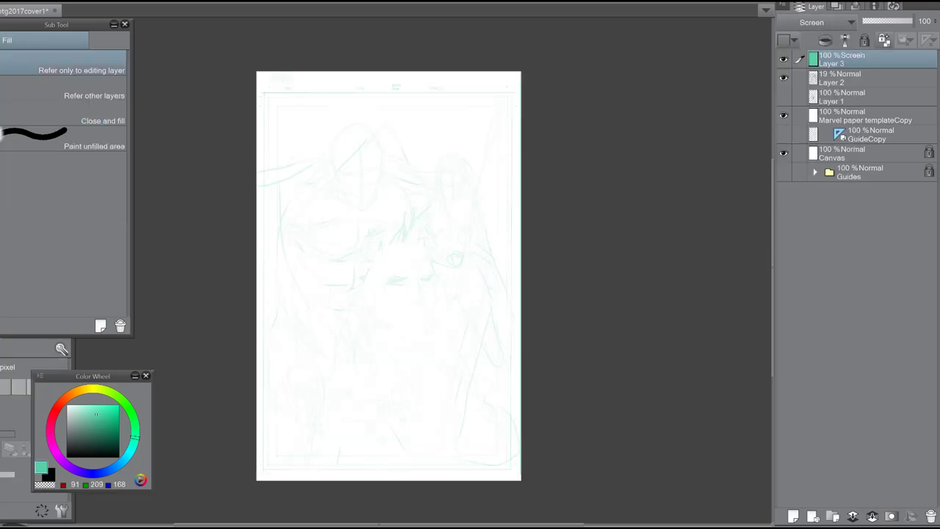
{"action": "left_click", "coordinate": [90, 428]}
- Raise the opacity of Layer 2 to 44 percent
{"action": "left_click", "coordinate": [841, 78]}
{"action": "left_click_drag", "start_coordinate": [873, 21], "coordinate": [887, 21]}
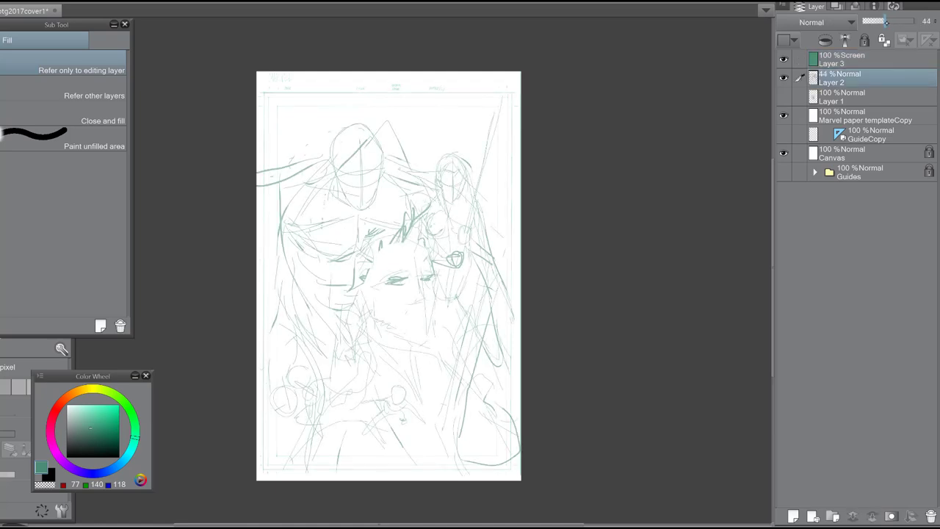
- Refill Layer 3 with teal (RGB 74, 195, 174) and add a new layer above it
{"action": "left_click", "coordinate": [841, 59]}
{"action": "left_click", "coordinate": [98, 416]}
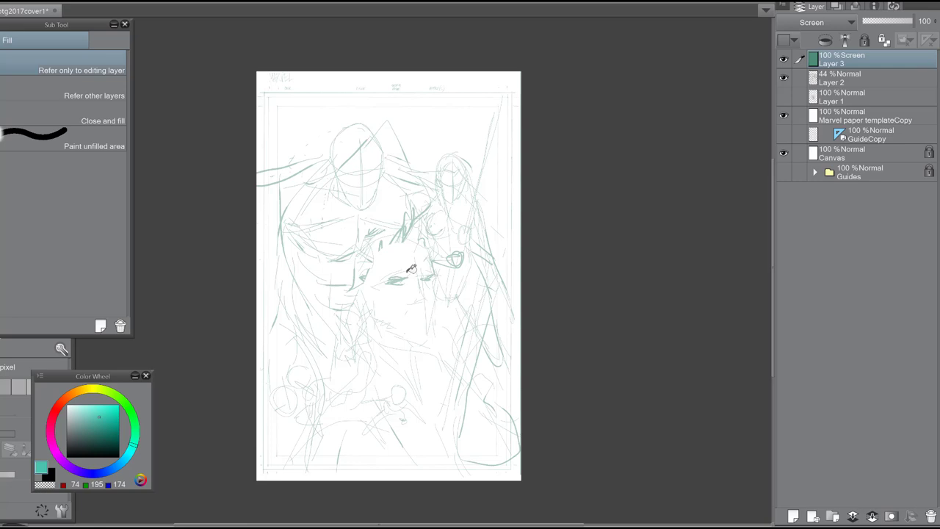
{"action": "left_click", "coordinate": [531, 254]}
{"action": "left_click", "coordinate": [794, 516]}
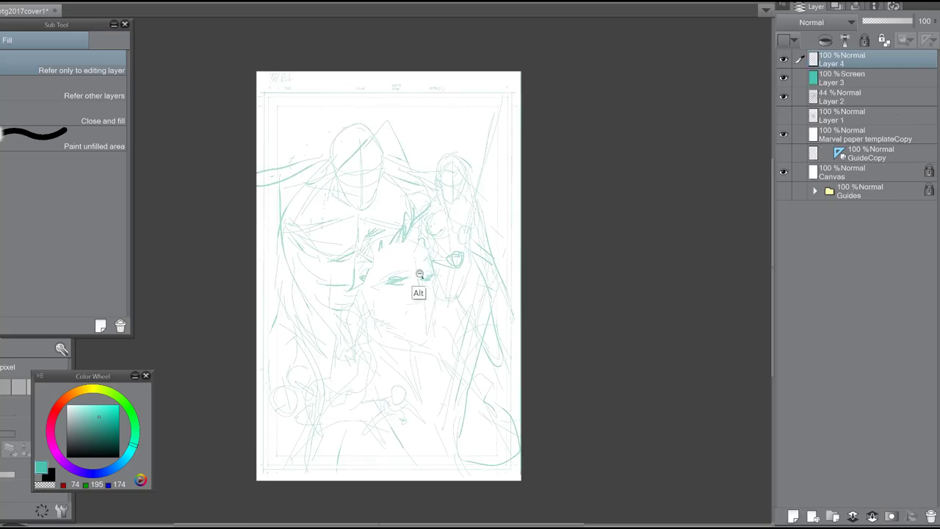
- Shrink and reposition the drawing window so the colored superhero team reference picture shows beside the canvas
{"action": "left_click", "coordinate": [419, 275], "text": "ctrl"}
{"action": "left_click_drag", "start_coordinate": [440, 235], "coordinate": [552, 189]}
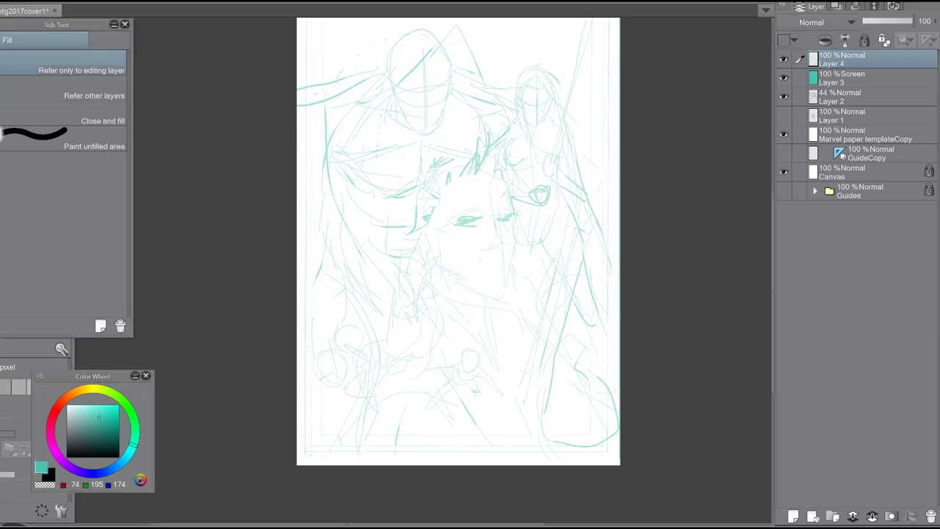
{"action": "key", "text": "super+Down"}
{"action": "left_click_drag", "start_coordinate": [95, 24], "coordinate": [0, 30]}
{"action": "left_click_drag", "start_coordinate": [16, 179], "coordinate": [7, 179]}
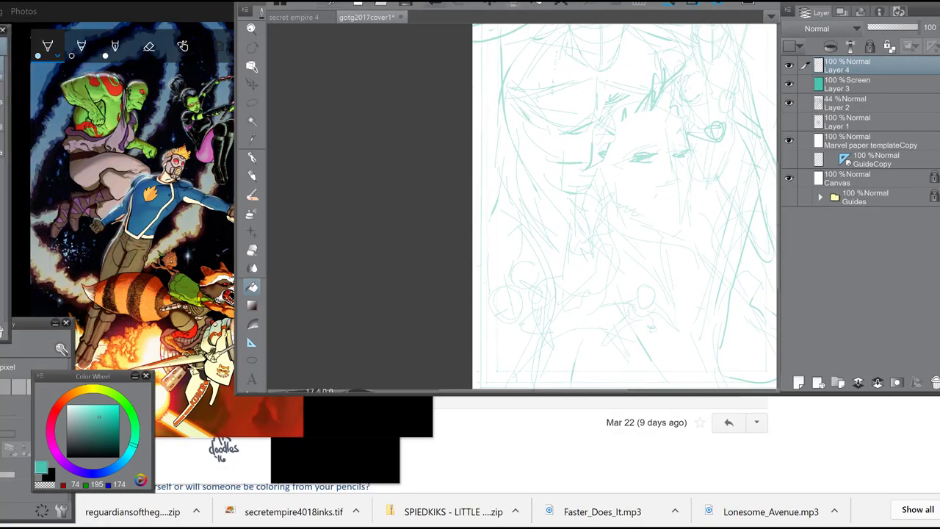
{"action": "left_click_drag", "start_coordinate": [436, 1], "coordinate": [455, 3]}
{"action": "left_click_drag", "start_coordinate": [665, 178], "coordinate": [622, 179]}
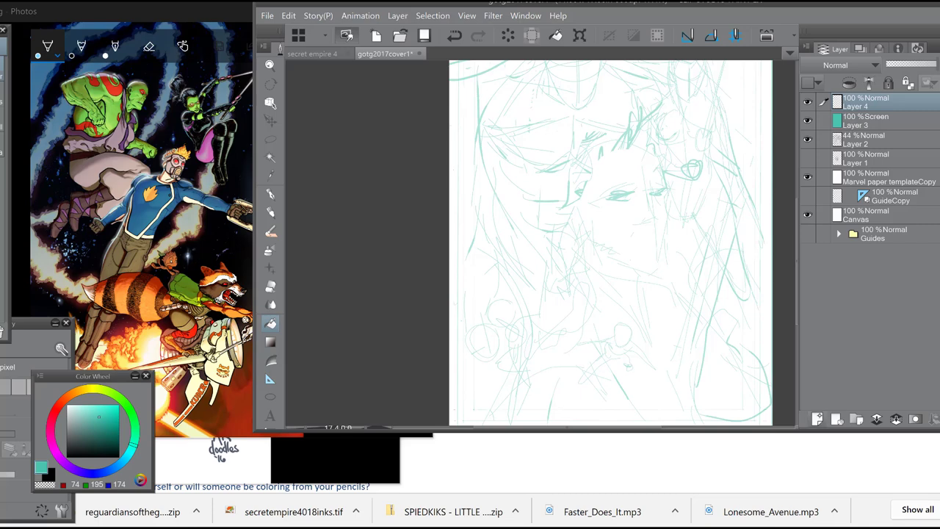
- Add a new layer above Layer 4, reselect Layer 4, and set the pen's drawing color to black
{"action": "left_click", "coordinate": [818, 419]}
{"action": "left_click", "coordinate": [882, 121]}
{"action": "key", "text": "p"}
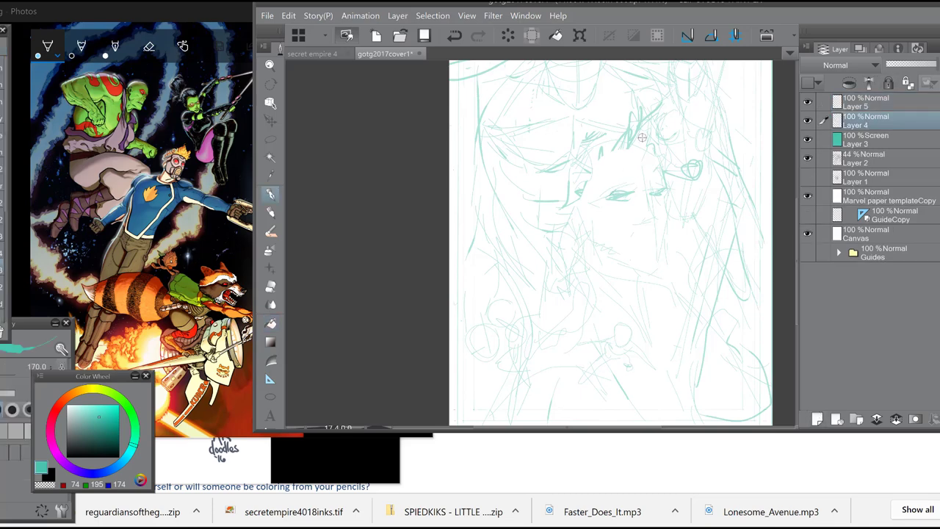
{"action": "key", "text": "ctrl+z"}
{"action": "left_click", "coordinate": [67, 457]}
- Draw the central man's eyes, brows and far forehead contour in black, with the drawing window repositioned beside the reference
{"action": "left_click_drag", "start_coordinate": [602, 193], "coordinate": [616, 185]}
{"action": "mouse_move", "coordinate": [656, 152]}
{"action": "left_mouse_down"}
{"action": "mouse_move", "coordinate": [661, 188]}
{"action": "mouse_move", "coordinate": [629, 191]}
{"action": "left_mouse_up"}
{"action": "left_click_drag", "start_coordinate": [661, 2], "coordinate": [629, 0]}
{"action": "left_click_drag", "start_coordinate": [589, 412], "coordinate": [591, 527]}
{"action": "mouse_move", "coordinate": [615, 255]}
{"action": "left_mouse_down"}
{"action": "mouse_move", "coordinate": [654, 257]}
{"action": "mouse_move", "coordinate": [579, 224]}
{"action": "left_mouse_up"}
{"action": "mouse_move", "coordinate": [504, 157]}
{"action": "left_mouse_down"}
{"action": "mouse_move", "coordinate": [585, 139]}
{"action": "mouse_move", "coordinate": [562, 155]}
{"action": "left_mouse_up"}
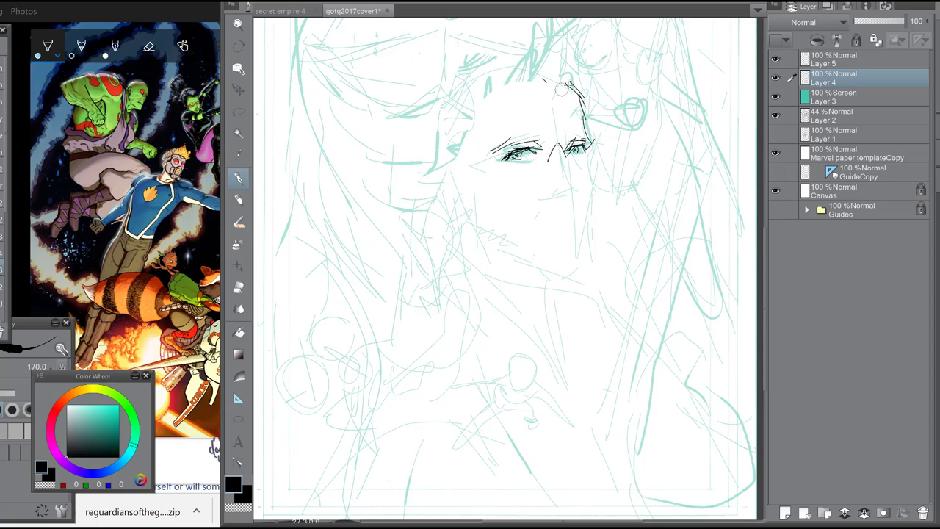
{"action": "left_click_drag", "start_coordinate": [561, 80], "coordinate": [571, 94]}
{"action": "left_click_drag", "start_coordinate": [543, 79], "coordinate": [546, 82]}
- Lower the opacity of Layer 2 to 30 percent and check the sketch with Layer 4 briefly hidden
{"action": "left_click", "coordinate": [845, 116]}
{"action": "left_click_drag", "start_coordinate": [876, 22], "coordinate": [869, 22]}
{"action": "left_click", "coordinate": [845, 78]}
{"action": "left_click", "coordinate": [776, 78]}
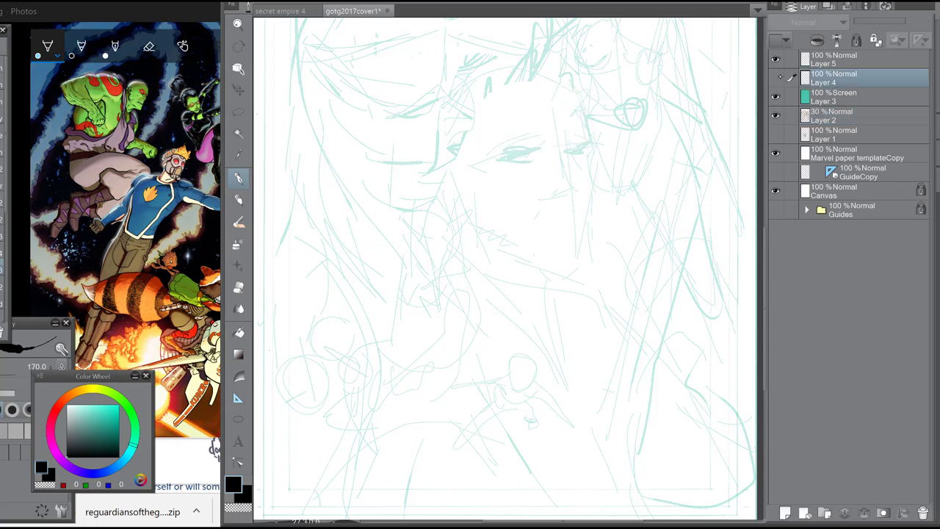
{"action": "left_click", "coordinate": [776, 78]}
- Draw the man's nose, and hatch the cheek beard and mustache with a pen at size 25
{"action": "left_click_drag", "start_coordinate": [554, 191], "coordinate": [566, 190]}
{"action": "mouse_move", "coordinate": [560, 154]}
{"action": "left_mouse_down"}
{"action": "mouse_move", "coordinate": [579, 181]}
{"action": "mouse_move", "coordinate": [565, 194]}
{"action": "left_mouse_up"}
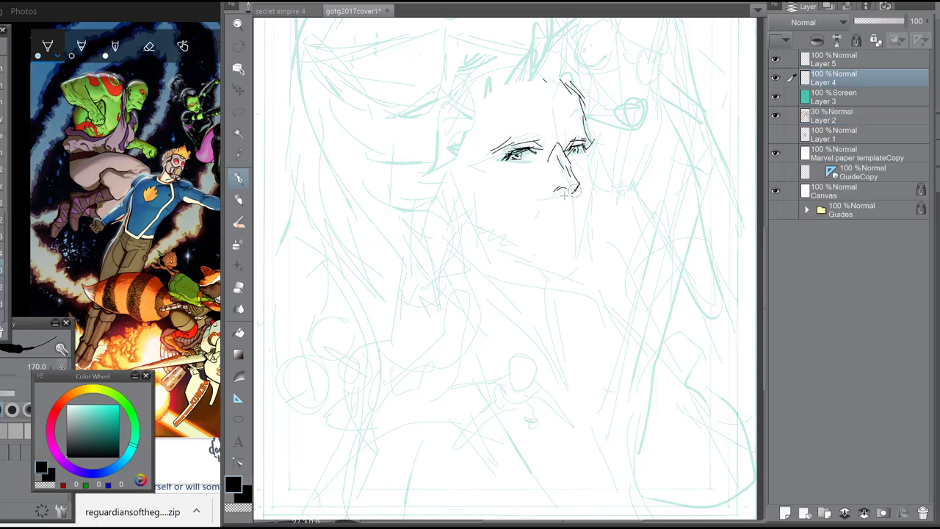
{"action": "left_click", "coordinate": [3, 166]}
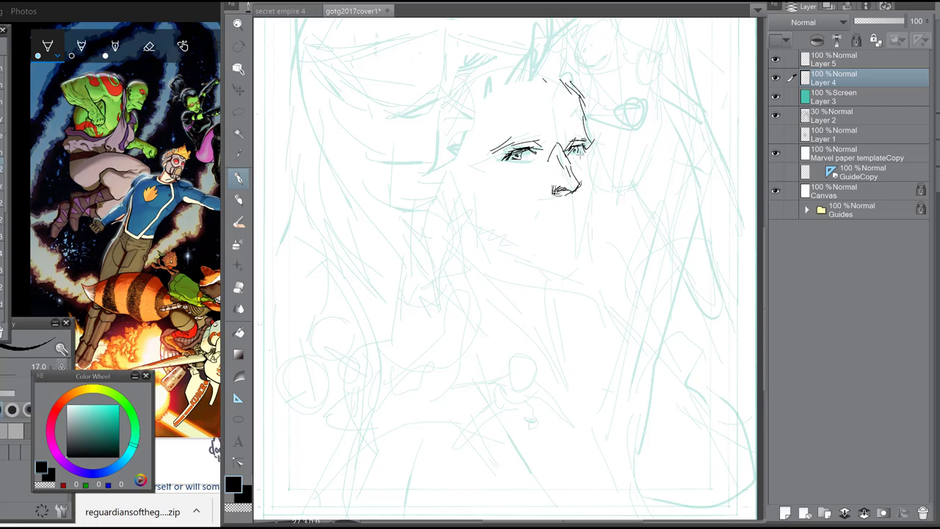
{"action": "key", "text": "bracketright"}
{"action": "key", "text": "bracketright"}
{"action": "left_click_drag", "start_coordinate": [485, 205], "coordinate": [482, 233]}
{"action": "mouse_move", "coordinate": [498, 210]}
{"action": "left_mouse_down"}
{"action": "mouse_move", "coordinate": [505, 243]}
{"action": "mouse_move", "coordinate": [507, 234]}
{"action": "left_mouse_up"}
{"action": "left_click_drag", "start_coordinate": [553, 204], "coordinate": [543, 215]}
{"action": "left_click_drag", "start_coordinate": [562, 214], "coordinate": [552, 225]}
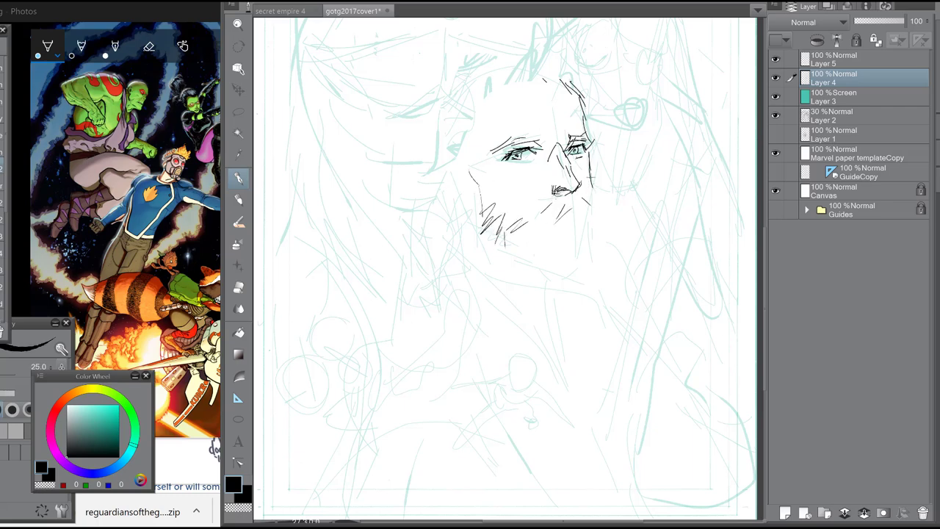
- Draw the back of the man's head, his ear, and his mouth beneath the mustache
{"action": "left_click_drag", "start_coordinate": [450, 93], "coordinate": [460, 212]}
{"action": "mouse_move", "coordinate": [437, 169]}
{"action": "left_mouse_down"}
{"action": "mouse_move", "coordinate": [458, 207]}
{"action": "mouse_move", "coordinate": [482, 209]}
{"action": "mouse_move", "coordinate": [501, 235]}
{"action": "left_mouse_up"}
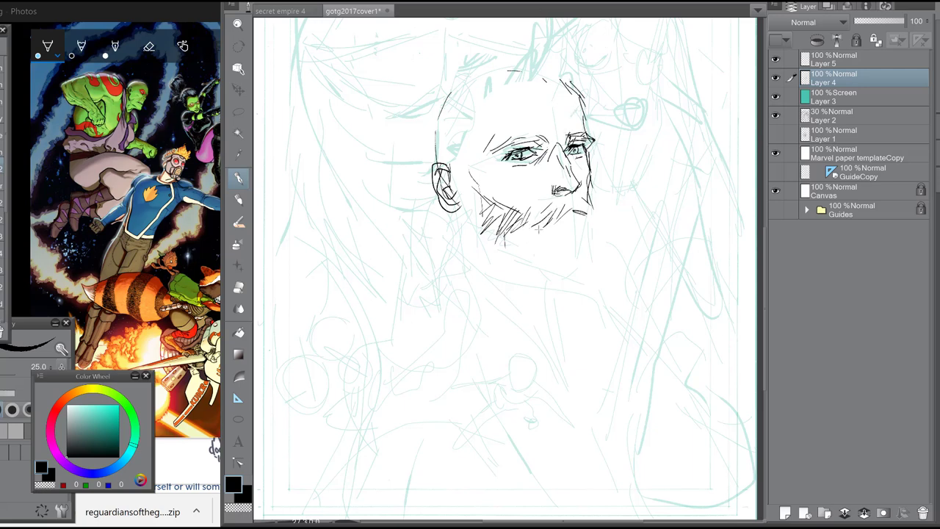
{"action": "mouse_move", "coordinate": [550, 210]}
{"action": "left_mouse_down"}
{"action": "mouse_move", "coordinate": [523, 234]}
{"action": "mouse_move", "coordinate": [551, 270]}
{"action": "left_mouse_up"}
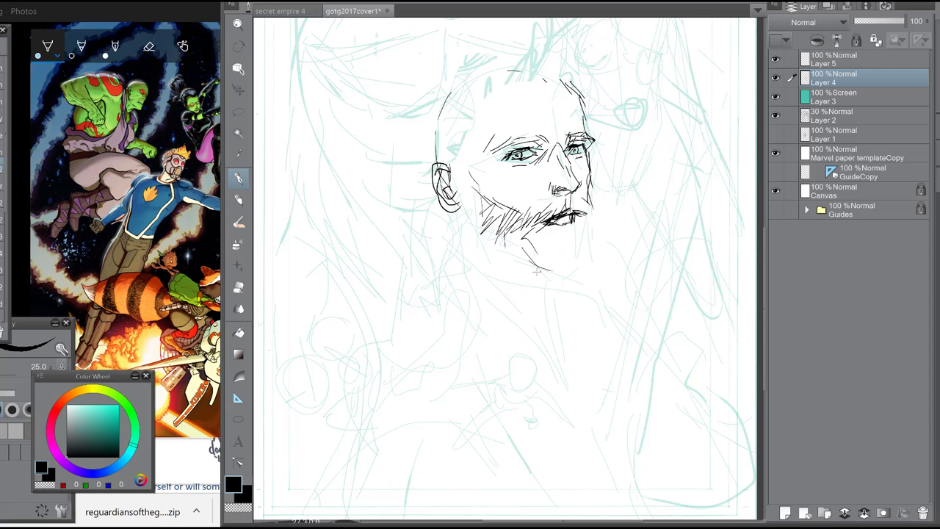
- Outline the chin and jaw, and add jagged beard strokes around the lower face
{"action": "left_click_drag", "start_coordinate": [537, 271], "coordinate": [584, 283]}
{"action": "mouse_move", "coordinate": [591, 229]}
{"action": "left_mouse_down"}
{"action": "mouse_move", "coordinate": [585, 279]}
{"action": "mouse_move", "coordinate": [587, 269]}
{"action": "left_mouse_up"}
{"action": "left_click_drag", "start_coordinate": [573, 259], "coordinate": [577, 279]}
{"action": "left_click_drag", "start_coordinate": [514, 244], "coordinate": [543, 269]}
{"action": "mouse_move", "coordinate": [471, 197]}
{"action": "left_mouse_down"}
{"action": "mouse_move", "coordinate": [468, 236]}
{"action": "mouse_move", "coordinate": [523, 266]}
{"action": "left_mouse_up"}
{"action": "left_click_drag", "start_coordinate": [595, 217], "coordinate": [592, 245]}
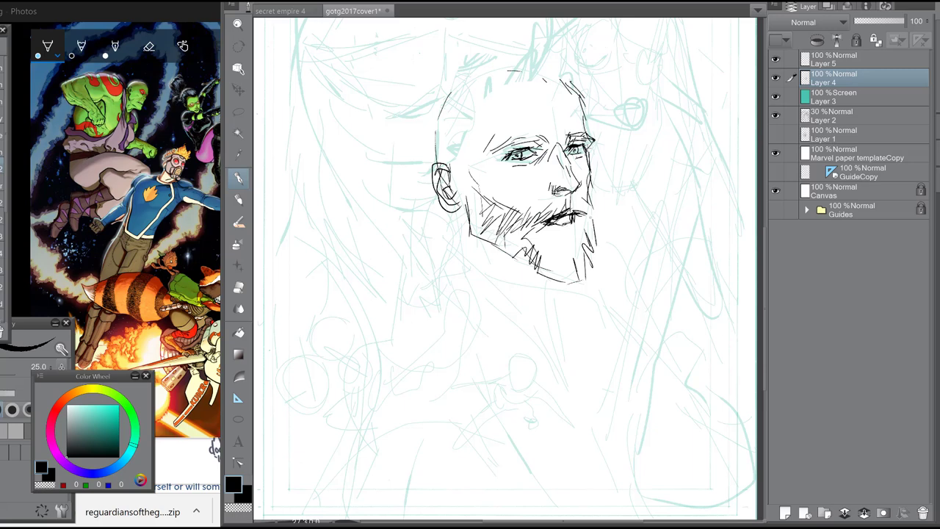
- Draw the sideburn, hairline and back of the head, and add the neck and beard detail strokes
{"action": "left_click_drag", "start_coordinate": [439, 158], "coordinate": [433, 97]}
{"action": "mouse_move", "coordinate": [467, 111]}
{"action": "left_mouse_down"}
{"action": "mouse_move", "coordinate": [474, 141]}
{"action": "mouse_move", "coordinate": [463, 220]}
{"action": "left_mouse_up"}
{"action": "mouse_move", "coordinate": [470, 103]}
{"action": "left_mouse_down"}
{"action": "mouse_move", "coordinate": [553, 40]}
{"action": "mouse_move", "coordinate": [571, 128]}
{"action": "mouse_move", "coordinate": [564, 153]}
{"action": "left_mouse_up"}
{"action": "left_click_drag", "start_coordinate": [558, 101], "coordinate": [566, 131]}
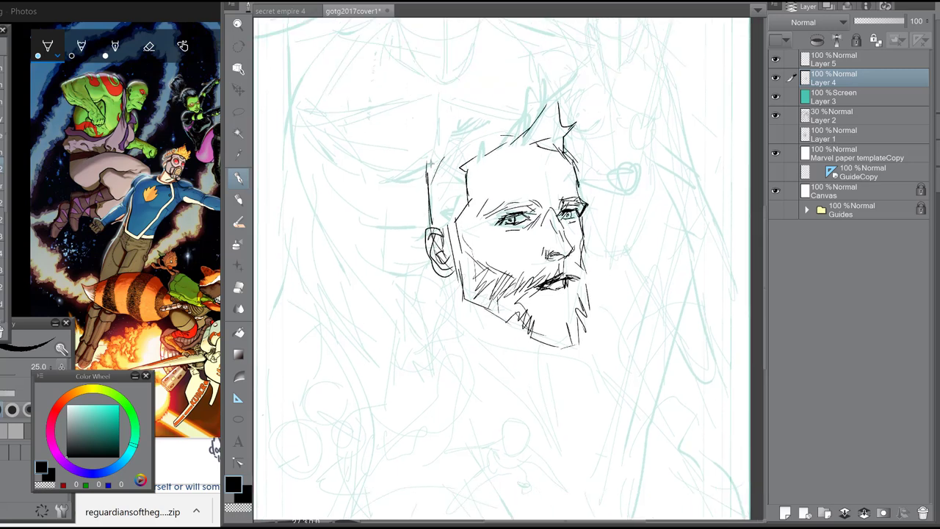
{"action": "left_click_drag", "start_coordinate": [446, 124], "coordinate": [427, 169]}
{"action": "mouse_move", "coordinate": [462, 218]}
{"action": "left_mouse_down"}
{"action": "mouse_move", "coordinate": [444, 279]}
{"action": "mouse_move", "coordinate": [453, 321]}
{"action": "mouse_move", "coordinate": [504, 349]}
{"action": "mouse_move", "coordinate": [585, 328]}
{"action": "left_mouse_up"}
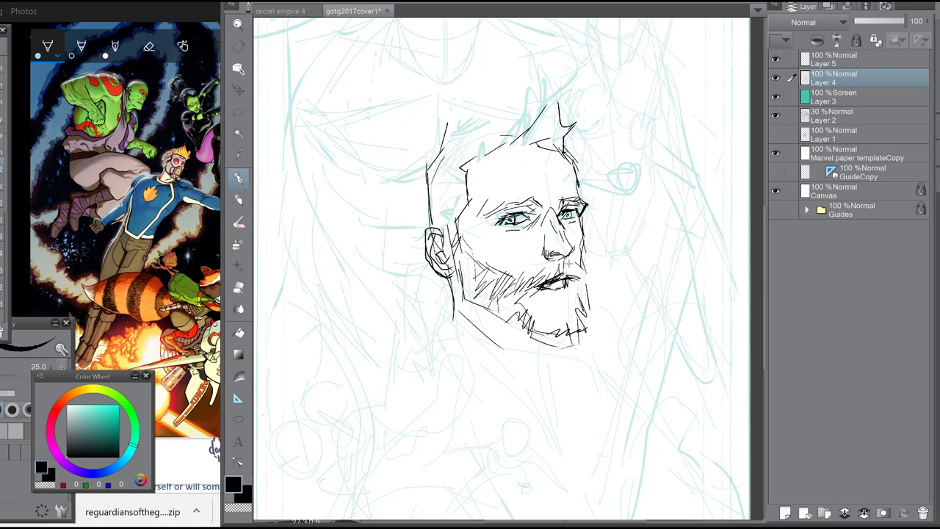
- Bring up the character reference in the black and white suit and draw the man's spiky hair
{"action": "left_click", "coordinate": [194, 454]}
{"action": "key", "text": "alt+Tab"}
{"action": "left_click_drag", "start_coordinate": [547, 108], "coordinate": [506, 144]}
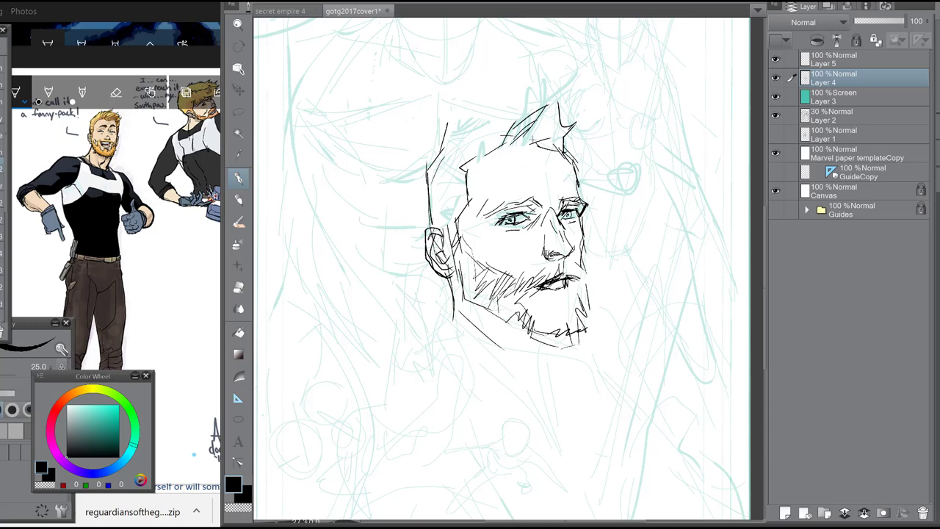
{"action": "left_click_drag", "start_coordinate": [560, 83], "coordinate": [536, 141]}
{"action": "mouse_move", "coordinate": [510, 97]}
{"action": "left_mouse_down"}
{"action": "mouse_move", "coordinate": [485, 136]}
{"action": "mouse_move", "coordinate": [509, 119]}
{"action": "mouse_move", "coordinate": [449, 130]}
{"action": "left_mouse_up"}
{"action": "left_click_drag", "start_coordinate": [443, 130], "coordinate": [487, 90]}
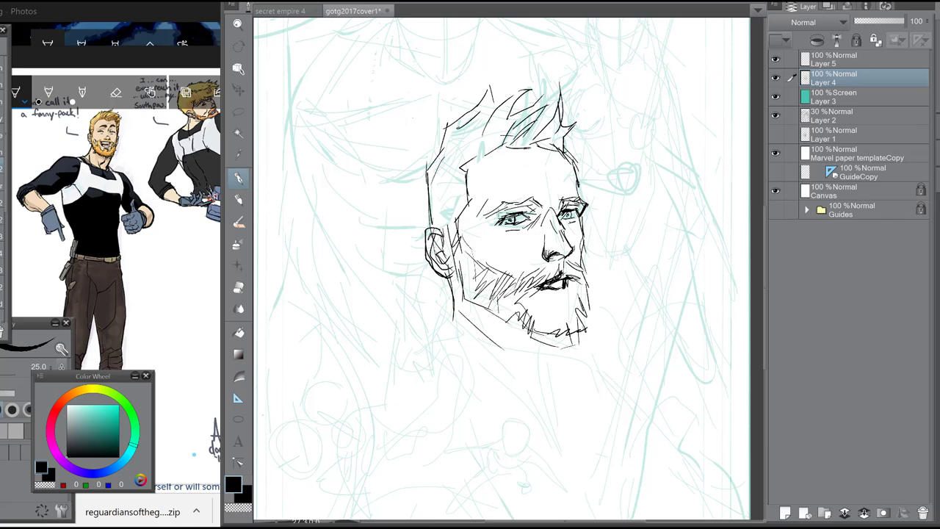
- Erase part of the man's near eyebrow and redraw it with a sharper angle
{"action": "key", "text": "e"}
{"action": "mouse_move", "coordinate": [509, 206]}
{"action": "left_mouse_down"}
{"action": "mouse_move", "coordinate": [539, 201]}
{"action": "mouse_move", "coordinate": [510, 194]}
{"action": "mouse_move", "coordinate": [521, 199]}
{"action": "left_mouse_up"}
{"action": "key", "text": "p"}
{"action": "left_click_drag", "start_coordinate": [511, 194], "coordinate": [537, 209]}
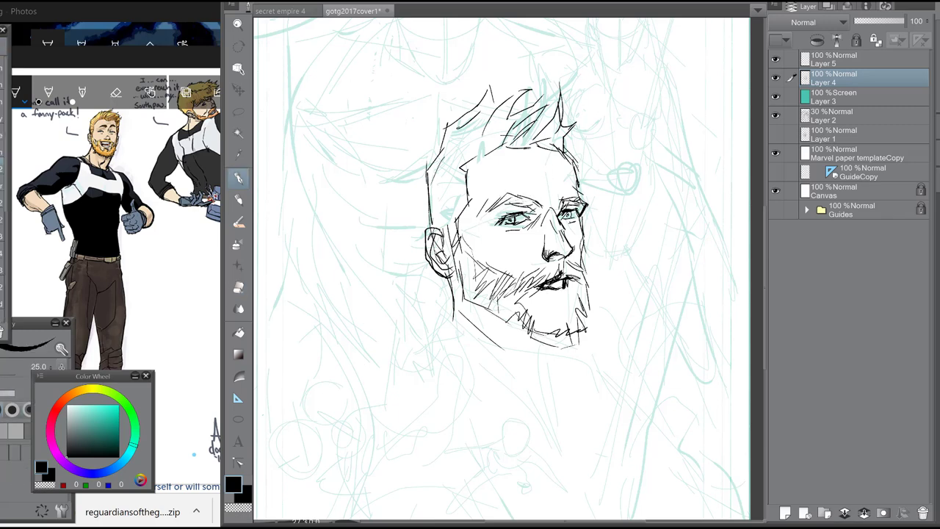
- Draw the collar line under the beard and the neck and shoulder slopes on both sides
{"action": "left_click_drag", "start_coordinate": [571, 276], "coordinate": [545, 249]}
{"action": "left_click_drag", "start_coordinate": [419, 291], "coordinate": [480, 328]}
{"action": "left_click_drag", "start_coordinate": [496, 330], "coordinate": [513, 339]}
{"action": "left_click_drag", "start_coordinate": [534, 318], "coordinate": [540, 339]}
{"action": "left_click_drag", "start_coordinate": [418, 263], "coordinate": [417, 288]}
{"action": "left_click_drag", "start_coordinate": [415, 290], "coordinate": [344, 364]}
{"action": "left_click_drag", "start_coordinate": [540, 338], "coordinate": [583, 370]}
- Draw a pistol held upright beside the man's face, with the gripping fingers, trigger guard, hand and wrist
{"action": "left_click_drag", "start_coordinate": [632, 276], "coordinate": [601, 190]}
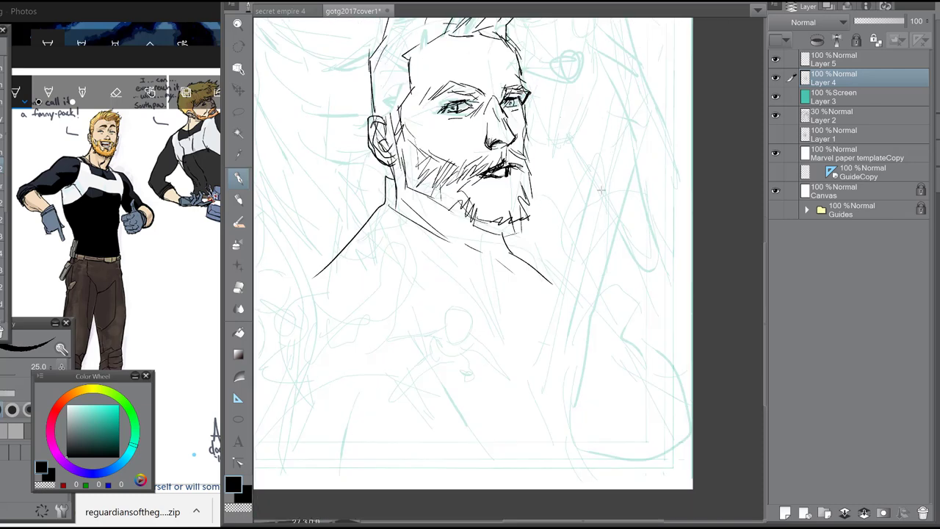
{"action": "mouse_move", "coordinate": [547, 356]}
{"action": "left_mouse_down"}
{"action": "mouse_move", "coordinate": [613, 123]}
{"action": "mouse_move", "coordinate": [585, 382]}
{"action": "left_mouse_up"}
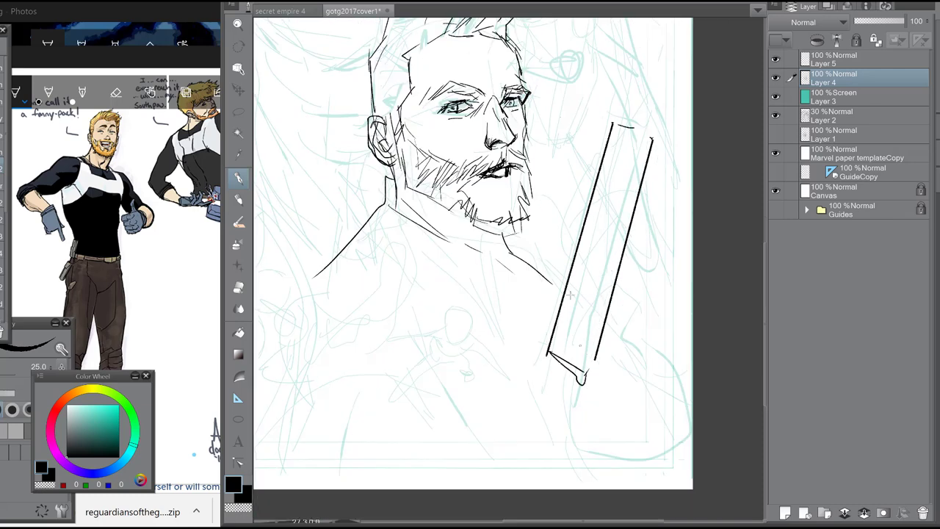
{"action": "mouse_move", "coordinate": [569, 266]}
{"action": "left_mouse_down"}
{"action": "mouse_move", "coordinate": [556, 338]}
{"action": "mouse_move", "coordinate": [641, 297]}
{"action": "mouse_move", "coordinate": [636, 338]}
{"action": "left_mouse_up"}
{"action": "mouse_move", "coordinate": [617, 297]}
{"action": "left_mouse_down"}
{"action": "mouse_move", "coordinate": [588, 393]}
{"action": "mouse_move", "coordinate": [609, 432]}
{"action": "left_mouse_up"}
{"action": "left_click_drag", "start_coordinate": [636, 332], "coordinate": [687, 364]}
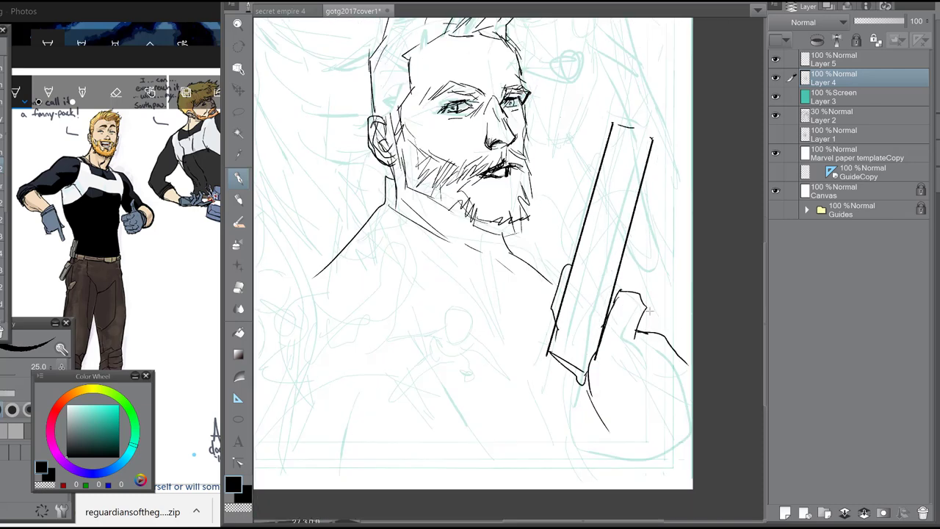
{"action": "left_click_drag", "start_coordinate": [648, 273], "coordinate": [635, 217]}
{"action": "left_click_drag", "start_coordinate": [642, 130], "coordinate": [653, 143]}
{"action": "mouse_move", "coordinate": [637, 331]}
{"action": "left_mouse_down"}
{"action": "mouse_move", "coordinate": [674, 331]}
{"action": "mouse_move", "coordinate": [693, 360]}
{"action": "left_mouse_up"}
{"action": "mouse_move", "coordinate": [586, 383]}
{"action": "left_mouse_down"}
{"action": "mouse_move", "coordinate": [616, 462]}
{"action": "mouse_move", "coordinate": [636, 476]}
{"action": "left_mouse_up"}
{"action": "left_click_drag", "start_coordinate": [594, 441], "coordinate": [621, 477]}
- Reinforce the collar and far shoulder lines, and add hatching on the man's cheek
{"action": "left_click_drag", "start_coordinate": [529, 263], "coordinate": [556, 302]}
{"action": "left_click_drag", "start_coordinate": [395, 202], "coordinate": [508, 242]}
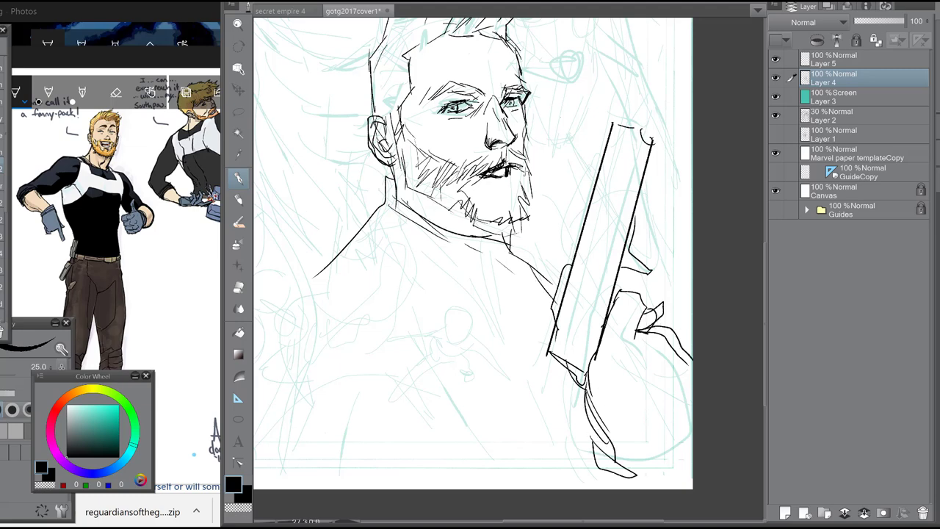
{"action": "left_click_drag", "start_coordinate": [447, 135], "coordinate": [432, 155]}
{"action": "left_click_drag", "start_coordinate": [471, 128], "coordinate": [454, 146]}
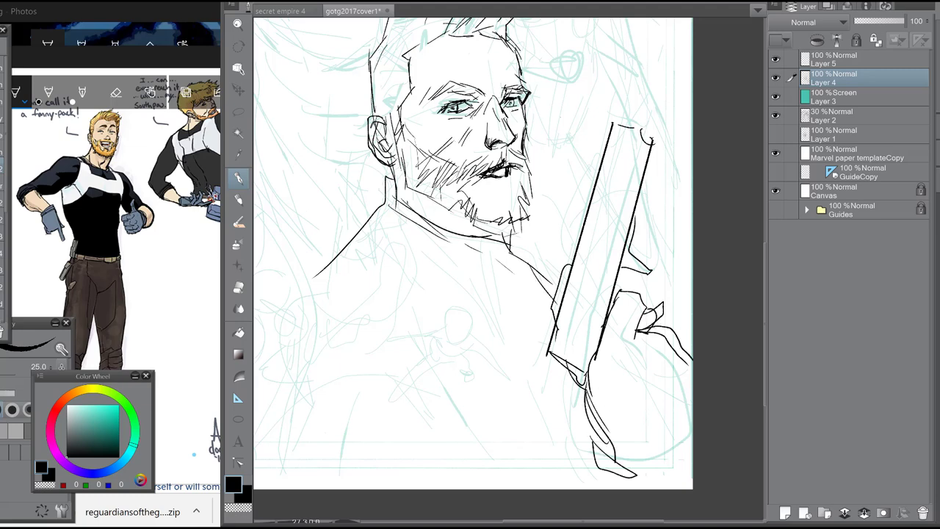
- Draw the near shoulder, bent arm and back contours, and the chest and collar lines of the suit
{"action": "left_click", "coordinate": [604, 211], "text": "alt"}
{"action": "left_click_drag", "start_coordinate": [598, 122], "coordinate": [612, 181]}
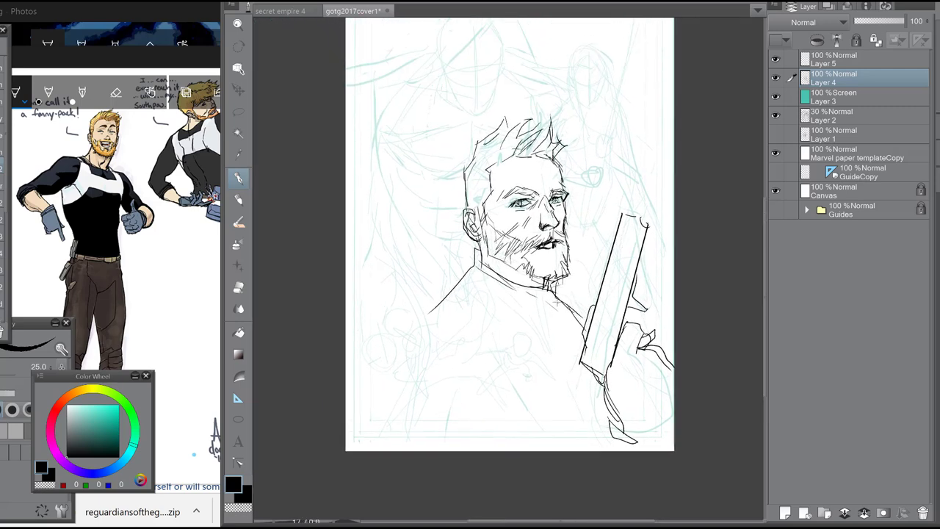
{"action": "mouse_move", "coordinate": [432, 303]}
{"action": "left_mouse_down"}
{"action": "mouse_move", "coordinate": [570, 292]}
{"action": "mouse_move", "coordinate": [576, 416]}
{"action": "mouse_move", "coordinate": [494, 432]}
{"action": "left_mouse_up"}
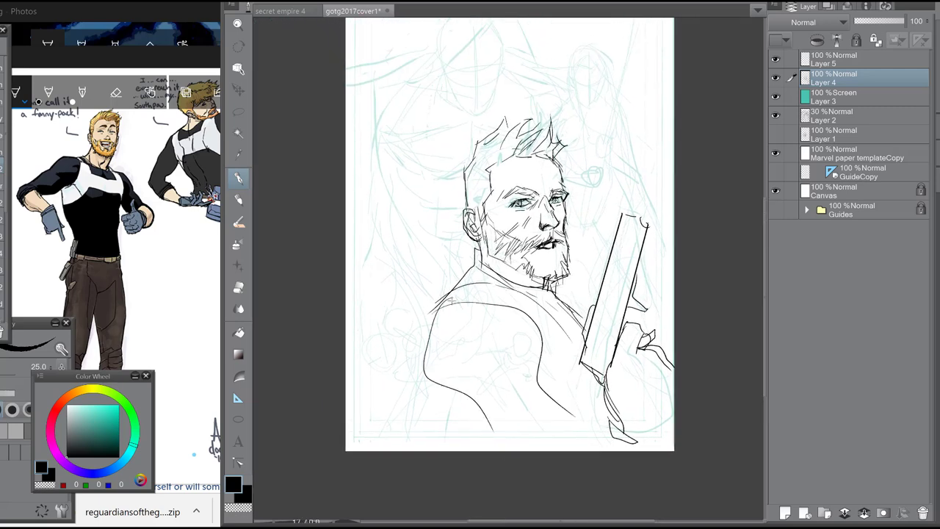
{"action": "left_click_drag", "start_coordinate": [441, 300], "coordinate": [525, 410]}
{"action": "left_click_drag", "start_coordinate": [446, 378], "coordinate": [494, 449]}
{"action": "left_click_drag", "start_coordinate": [547, 292], "coordinate": [577, 316]}
{"action": "left_click_drag", "start_coordinate": [513, 266], "coordinate": [527, 288]}
{"action": "left_click_drag", "start_coordinate": [480, 248], "coordinate": [475, 281]}
{"action": "mouse_move", "coordinate": [473, 271]}
{"action": "left_mouse_down"}
{"action": "mouse_move", "coordinate": [445, 301]}
{"action": "mouse_move", "coordinate": [467, 449]}
{"action": "left_mouse_up"}
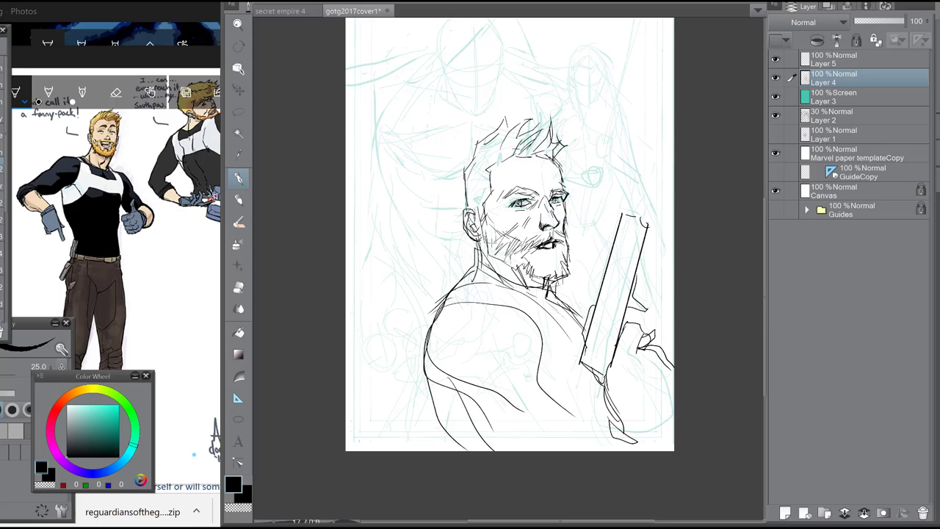
- Check the drawing upside down, restore its upright orientation, and thicken the outline at the back of the hair
{"action": "mouse_move", "coordinate": [545, 176]}
{"action": "left_mouse_down"}
{"action": "mouse_move", "coordinate": [409, 268]}
{"action": "mouse_move", "coordinate": [464, 357]}
{"action": "left_mouse_up"}
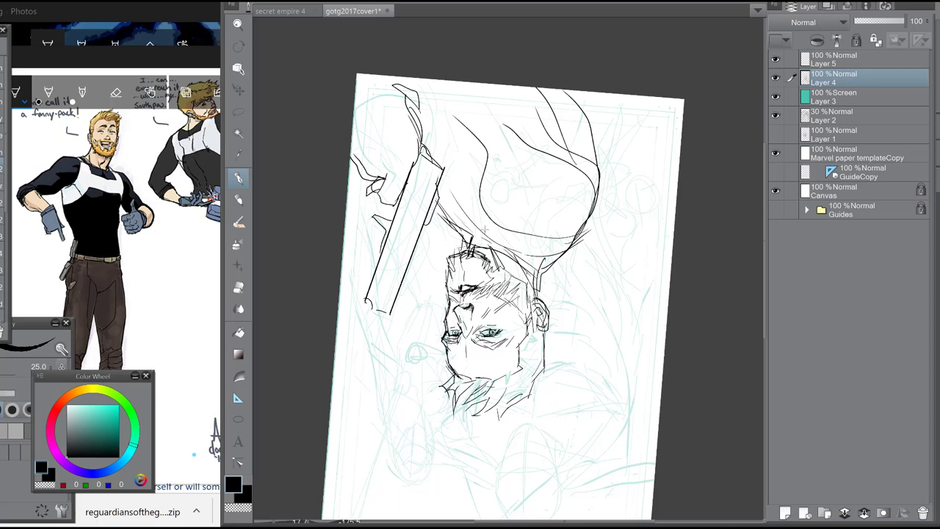
{"action": "double_click", "coordinate": [541, 225]}
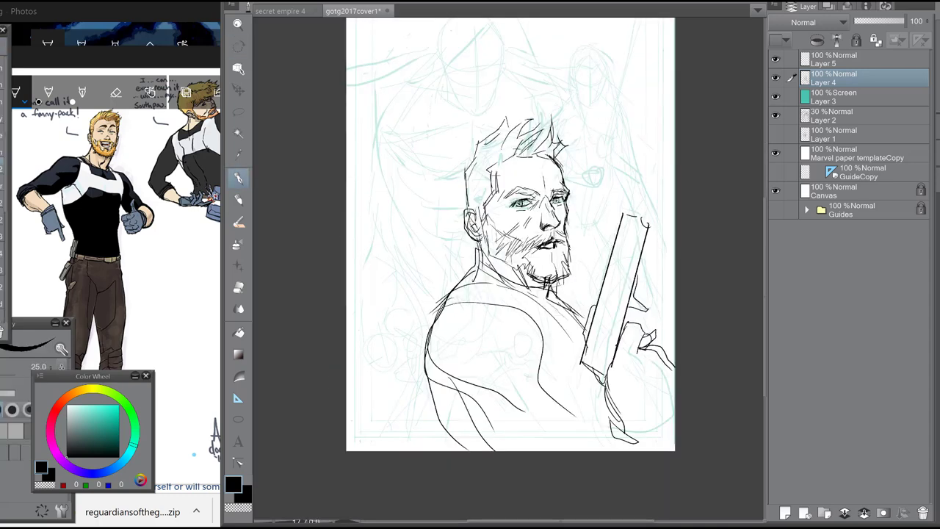
{"action": "left_click_drag", "start_coordinate": [476, 138], "coordinate": [473, 161]}
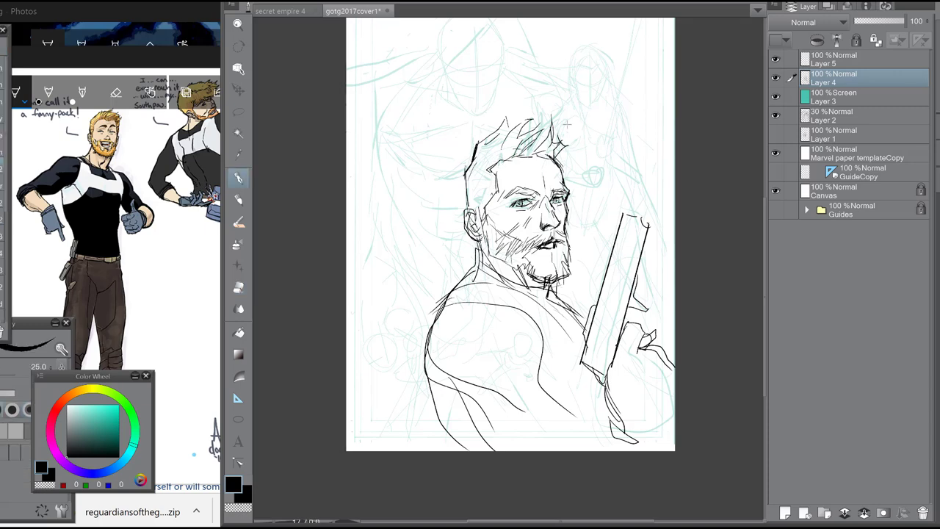
- Draw the suit's shoulder patch, sleeve stripe and chest band lines, plus the cuff and forearm edges near the pistol
{"action": "mouse_move", "coordinate": [450, 302]}
{"action": "left_mouse_down"}
{"action": "mouse_move", "coordinate": [546, 381]}
{"action": "mouse_move", "coordinate": [519, 314]}
{"action": "left_mouse_up"}
{"action": "left_click_drag", "start_coordinate": [479, 285], "coordinate": [573, 327]}
{"action": "left_click_drag", "start_coordinate": [567, 383], "coordinate": [604, 439]}
{"action": "mouse_move", "coordinate": [564, 408]}
{"action": "left_mouse_down"}
{"action": "mouse_move", "coordinate": [462, 316]}
{"action": "mouse_move", "coordinate": [558, 450]}
{"action": "left_mouse_up"}
{"action": "left_click_drag", "start_coordinate": [470, 367], "coordinate": [433, 449]}
{"action": "key", "text": "g"}
{"action": "mouse_move", "coordinate": [547, 347]}
{"action": "left_mouse_down"}
{"action": "mouse_move", "coordinate": [547, 392]}
{"action": "mouse_move", "coordinate": [589, 432]}
{"action": "left_mouse_up"}
- Try to fill the sleeve area around the shoulder patch with black
{"action": "left_click", "coordinate": [512, 335]}
{"action": "key", "text": "p"}
{"action": "key", "text": "ctrl+z"}
- Close the gap at the sleeve's lower edge and fill the sleeve, back, forearm and collar areas with black
{"action": "left_click_drag", "start_coordinate": [606, 438], "coordinate": [605, 450]}
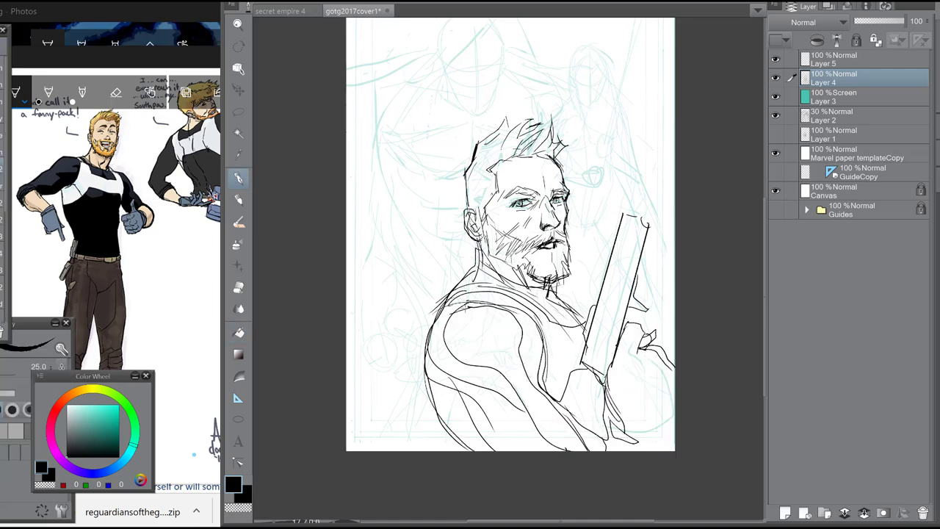
{"action": "left_click", "coordinate": [488, 373]}
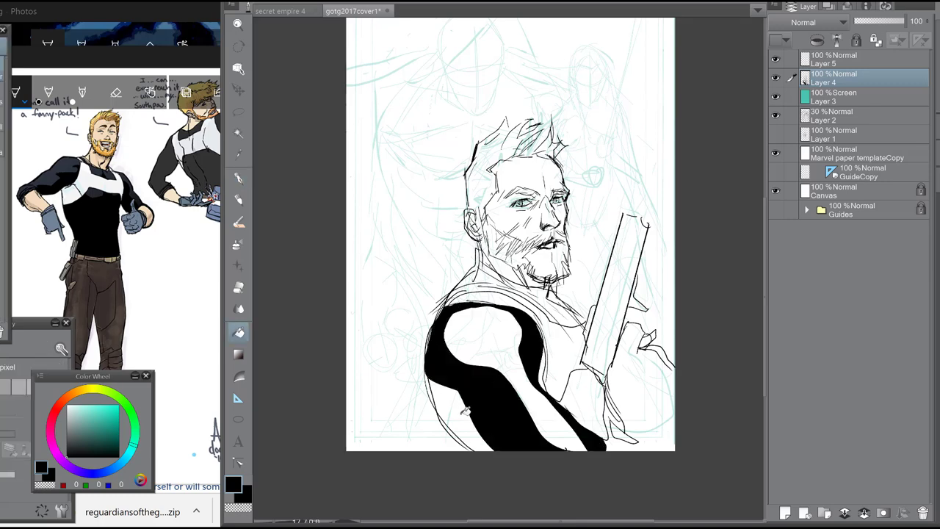
{"action": "left_click", "coordinate": [464, 413]}
{"action": "left_click", "coordinate": [590, 385]}
{"action": "left_click", "coordinate": [564, 314]}
- Try to fill the suit's upper shoulder area behind the neck with black
{"action": "left_click", "coordinate": [485, 280]}
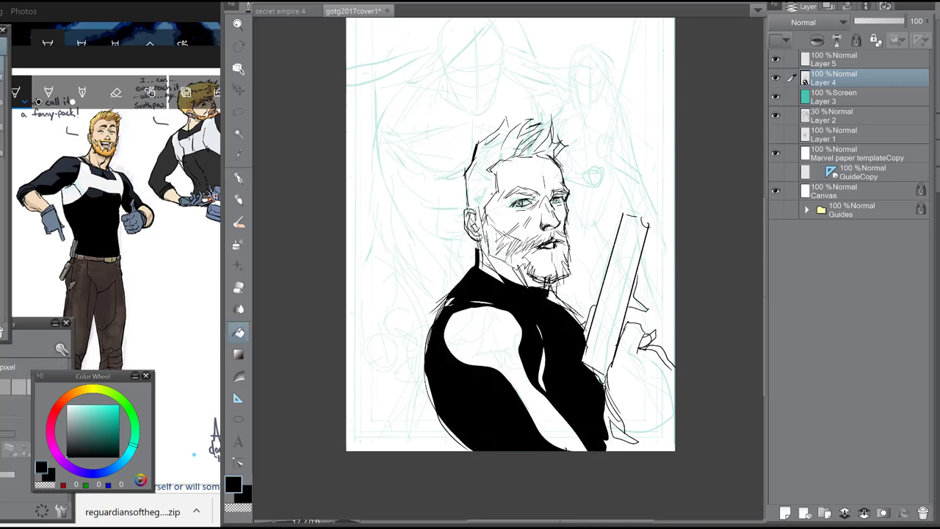
{"action": "key", "text": "p"}
{"action": "key", "text": "ctrl+z"}
{"action": "key", "text": "ctrl+z"}
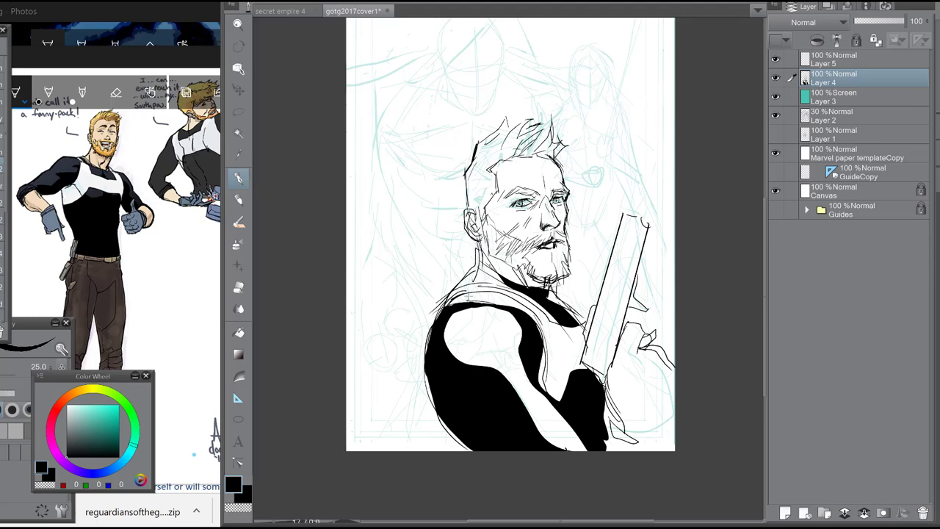
- Redraw the lines of the suit's light band running over the shoulder and across the chest
{"action": "left_click_drag", "start_coordinate": [450, 304], "coordinate": [497, 292]}
{"action": "left_click_drag", "start_coordinate": [482, 292], "coordinate": [547, 342]}
{"action": "left_click_drag", "start_coordinate": [452, 293], "coordinate": [495, 278]}
{"action": "left_click_drag", "start_coordinate": [490, 280], "coordinate": [545, 316]}
- Paint the area between the collar and shoulder band black with a larger brush, and erase the excess over the neck
{"action": "key", "text": "b"}
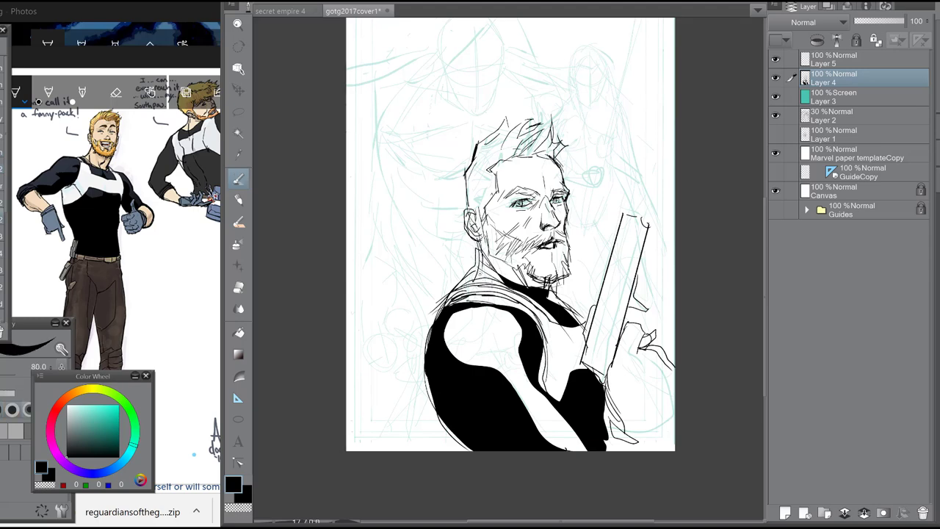
{"action": "mouse_move", "coordinate": [481, 283]}
{"action": "left_mouse_down"}
{"action": "mouse_move", "coordinate": [494, 271]}
{"action": "mouse_move", "coordinate": [497, 281]}
{"action": "mouse_move", "coordinate": [464, 283]}
{"action": "mouse_move", "coordinate": [533, 288]}
{"action": "left_mouse_up"}
{"action": "key", "text": "bracketright"}
{"action": "key", "text": "bracketright"}
{"action": "key", "text": "bracketright"}
{"action": "key", "text": "e"}
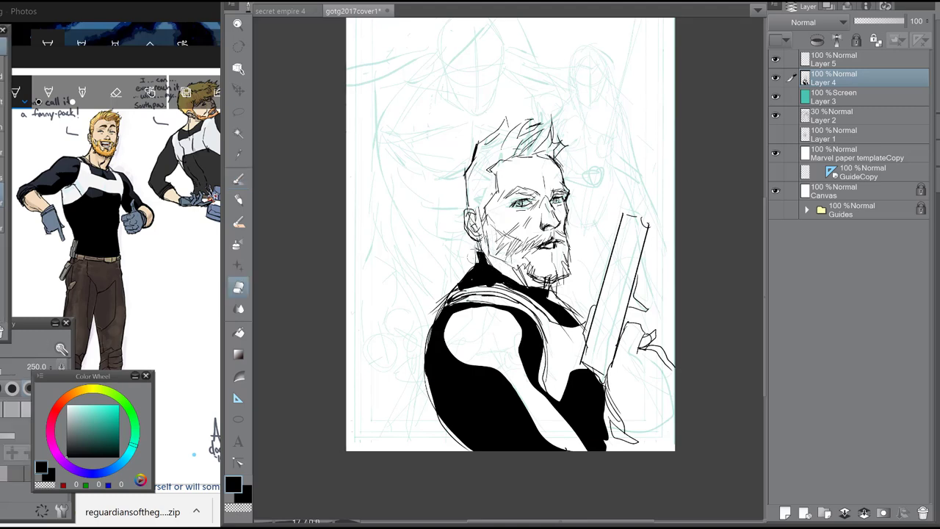
{"action": "mouse_move", "coordinate": [474, 246]}
{"action": "left_mouse_down"}
{"action": "mouse_move", "coordinate": [496, 274]}
{"action": "mouse_move", "coordinate": [544, 290]}
{"action": "mouse_move", "coordinate": [483, 273]}
{"action": "mouse_move", "coordinate": [500, 282]}
{"action": "left_mouse_up"}
- Brush black shadows beneath the beard and jaw, and touch up the nose and mustache area
{"action": "key", "text": "b"}
{"action": "mouse_move", "coordinate": [509, 263]}
{"action": "left_mouse_down"}
{"action": "mouse_move", "coordinate": [536, 285]}
{"action": "mouse_move", "coordinate": [556, 283]}
{"action": "left_mouse_up"}
{"action": "left_click_drag", "start_coordinate": [544, 216], "coordinate": [556, 230]}
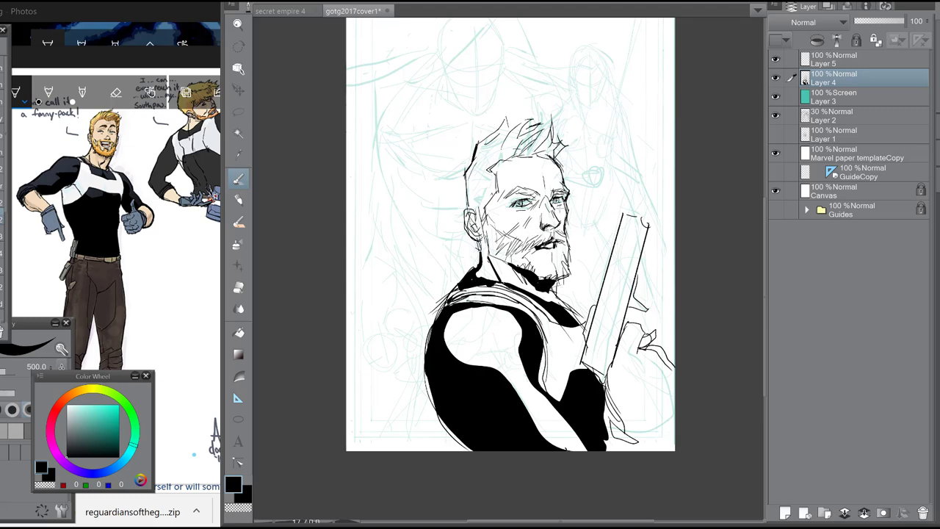
- Paint black shadows on the hero's forearm and cover the light sleeve area with black
{"action": "left_click_drag", "start_coordinate": [612, 382], "coordinate": [626, 420]}
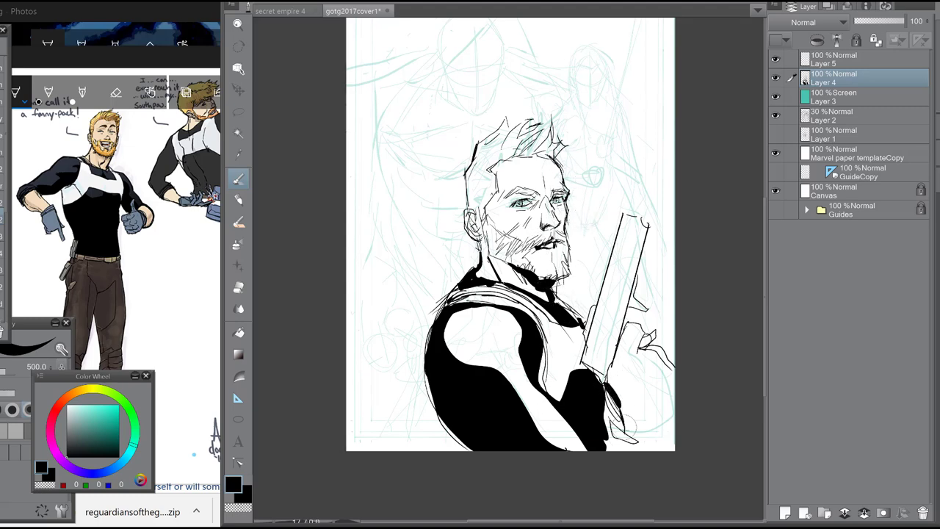
{"action": "left_click_drag", "start_coordinate": [674, 386], "coordinate": [660, 422]}
{"action": "mouse_move", "coordinate": [509, 343]}
{"action": "left_mouse_down"}
{"action": "mouse_move", "coordinate": [535, 384]}
{"action": "mouse_move", "coordinate": [519, 375]}
{"action": "mouse_move", "coordinate": [523, 396]}
{"action": "mouse_move", "coordinate": [570, 418]}
{"action": "mouse_move", "coordinate": [574, 441]}
{"action": "left_mouse_up"}
{"action": "left_click_drag", "start_coordinate": [455, 429], "coordinate": [465, 444]}
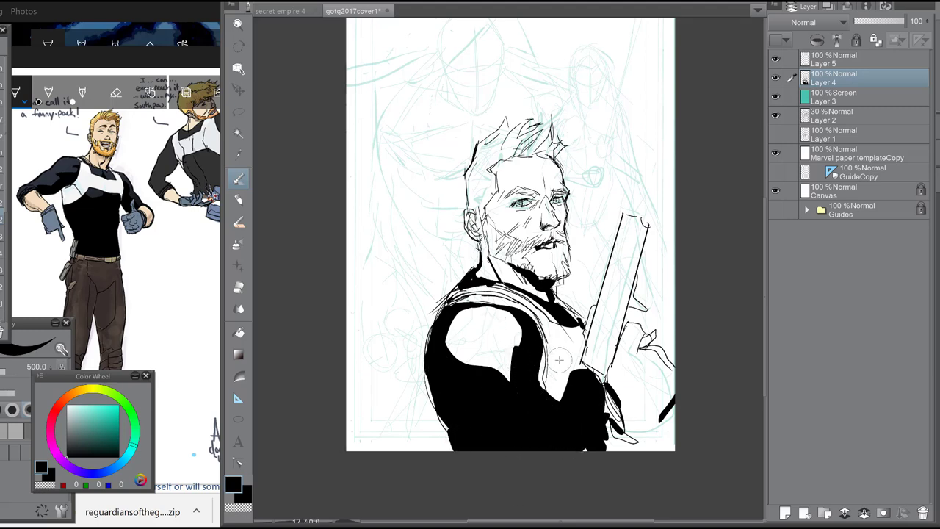
- Paint white over the black sleeve to carve a light band down the arm and reshape the chest and forearm highlights
{"action": "key", "text": "e"}
{"action": "key", "text": "p"}
{"action": "left_click", "coordinate": [557, 360], "text": "alt"}
{"action": "left_click_drag", "start_coordinate": [545, 361], "coordinate": [535, 389]}
{"action": "mouse_move", "coordinate": [477, 360]}
{"action": "left_mouse_down"}
{"action": "mouse_move", "coordinate": [490, 387]}
{"action": "mouse_move", "coordinate": [488, 457]}
{"action": "left_mouse_up"}
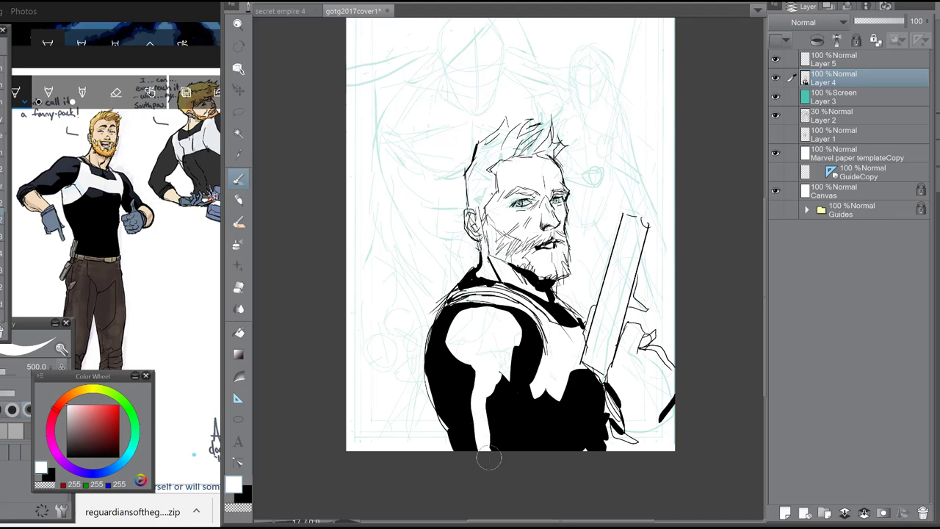
{"action": "left_click_drag", "start_coordinate": [584, 435], "coordinate": [570, 446]}
{"action": "left_click_drag", "start_coordinate": [556, 388], "coordinate": [543, 406]}
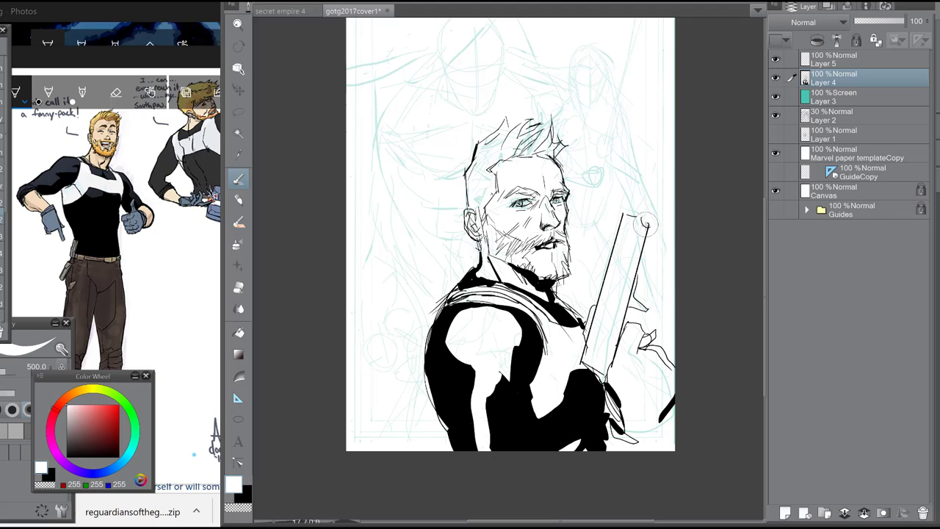
- Brush black accents on the trigger, hand and forearm, and darken the hero's face edge, jaw, collar and mouth
{"action": "key", "text": "x"}
{"action": "left_click_drag", "start_coordinate": [630, 298], "coordinate": [646, 346]}
{"action": "left_click_drag", "start_coordinate": [609, 382], "coordinate": [674, 397]}
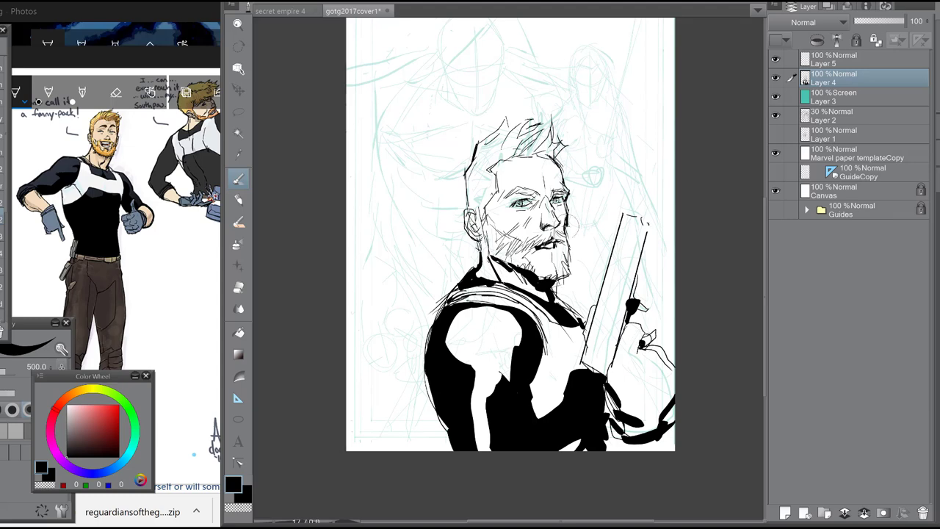
{"action": "left_click_drag", "start_coordinate": [568, 215], "coordinate": [564, 243]}
{"action": "mouse_move", "coordinate": [546, 280]}
{"action": "left_mouse_down"}
{"action": "mouse_move", "coordinate": [569, 273]}
{"action": "mouse_move", "coordinate": [557, 302]}
{"action": "mouse_move", "coordinate": [575, 318]}
{"action": "left_mouse_up"}
{"action": "key", "text": "e"}
{"action": "key", "text": "b"}
{"action": "left_click_drag", "start_coordinate": [543, 243], "coordinate": [552, 247]}
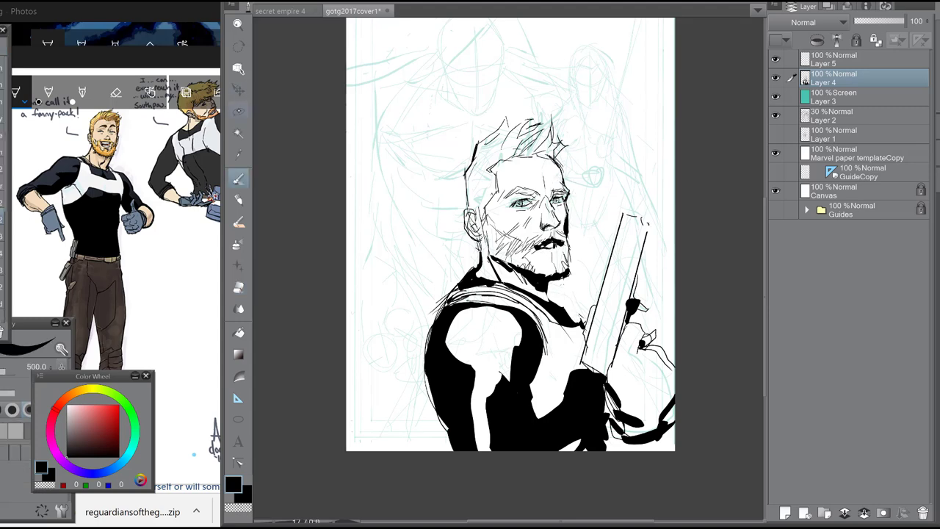
- Lasso the hero's nose area to adjust its placement, and clear the selection
{"action": "left_click", "coordinate": [239, 111]}
{"action": "mouse_move", "coordinate": [551, 208]}
{"action": "left_mouse_down"}
{"action": "mouse_move", "coordinate": [526, 244]}
{"action": "mouse_move", "coordinate": [566, 220]}
{"action": "mouse_move", "coordinate": [555, 208]}
{"action": "mouse_move", "coordinate": [546, 233]}
{"action": "left_mouse_up"}
{"action": "left_click", "coordinate": [238, 89]}
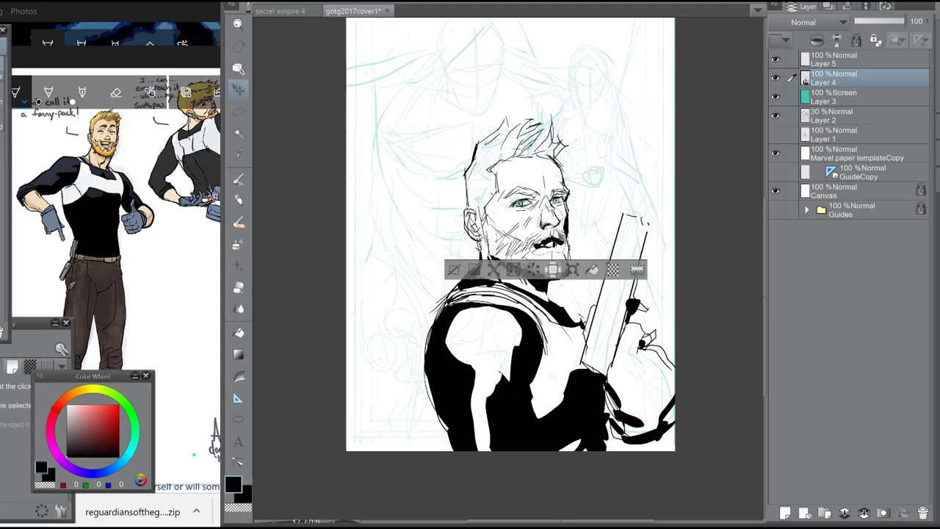
{"action": "key", "text": "ctrl+d"}
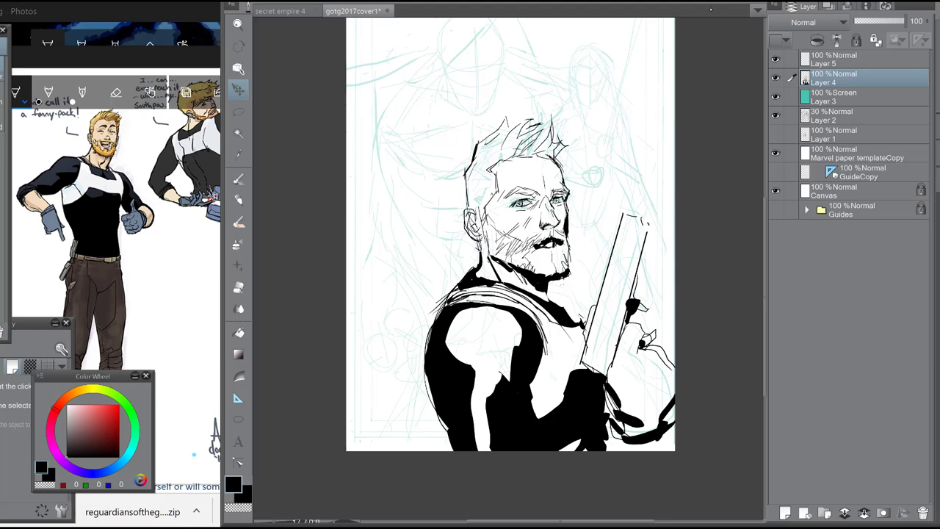
- Thicken the outline of the hero's hair and back of the head with a size 60 pen
{"action": "key", "text": "p"}
{"action": "key", "text": "]"}
{"action": "key", "text": "]"}
{"action": "key", "text": "]"}
{"action": "key", "text": "]"}
{"action": "mouse_move", "coordinate": [556, 171]}
{"action": "left_mouse_down"}
{"action": "mouse_move", "coordinate": [569, 138]}
{"action": "mouse_move", "coordinate": [551, 115]}
{"action": "mouse_move", "coordinate": [544, 132]}
{"action": "mouse_move", "coordinate": [492, 117]}
{"action": "mouse_move", "coordinate": [466, 174]}
{"action": "mouse_move", "coordinate": [476, 263]}
{"action": "left_mouse_up"}
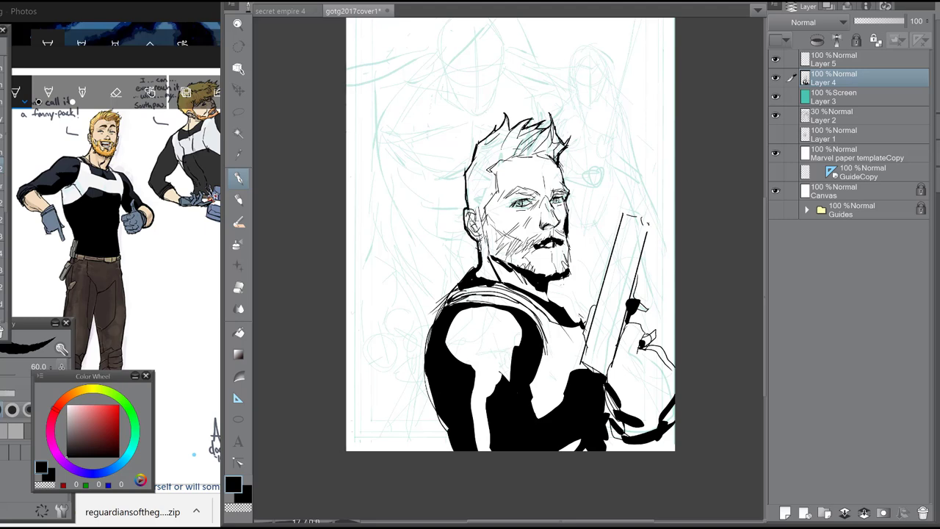
- Ink the pistol's barrel, trigger area and grip edges with heavier lines and inner detail strokes
{"action": "left_click_drag", "start_coordinate": [623, 214], "coordinate": [587, 325]}
{"action": "left_click_drag", "start_coordinate": [643, 218], "coordinate": [635, 300]}
{"action": "mouse_move", "coordinate": [638, 298]}
{"action": "left_mouse_down"}
{"action": "mouse_move", "coordinate": [648, 308]}
{"action": "mouse_move", "coordinate": [642, 323]}
{"action": "left_mouse_up"}
{"action": "left_click_drag", "start_coordinate": [582, 361], "coordinate": [606, 374]}
{"action": "left_click_drag", "start_coordinate": [620, 332], "coordinate": [598, 368]}
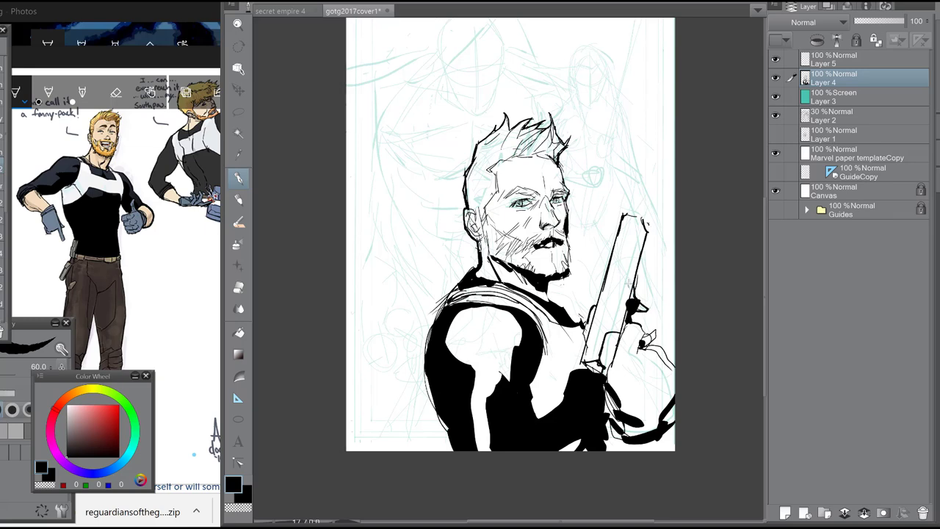
{"action": "left_click_drag", "start_coordinate": [616, 281], "coordinate": [603, 329]}
{"action": "left_click_drag", "start_coordinate": [650, 223], "coordinate": [635, 283]}
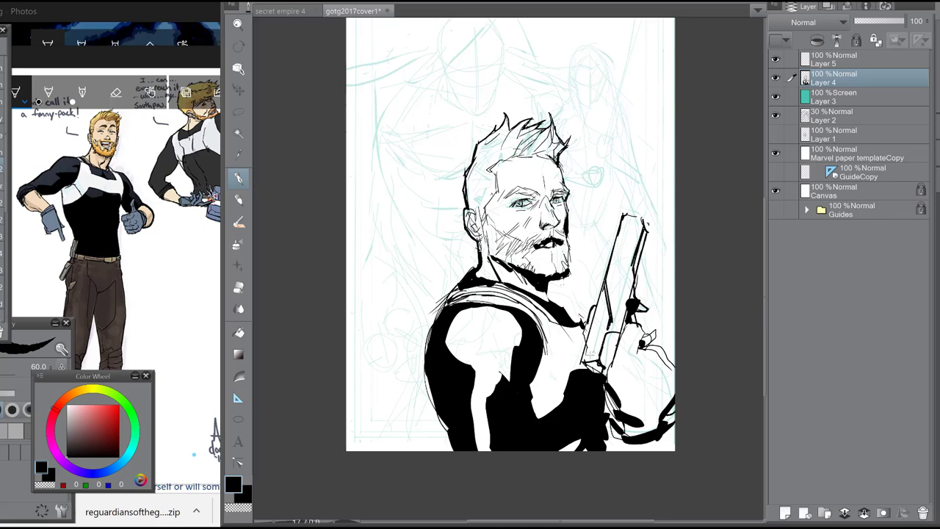
- Strengthen the lines of the pistol's rear end, the collar, the chest edge and the front hairline
{"action": "left_click_drag", "start_coordinate": [582, 359], "coordinate": [592, 370]}
{"action": "left_click_drag", "start_coordinate": [542, 294], "coordinate": [561, 307]}
{"action": "left_click_drag", "start_coordinate": [579, 325], "coordinate": [589, 339]}
{"action": "mouse_move", "coordinate": [560, 149]}
{"action": "left_mouse_down"}
{"action": "mouse_move", "coordinate": [563, 128]}
{"action": "mouse_move", "coordinate": [565, 149]}
{"action": "mouse_move", "coordinate": [542, 139]}
{"action": "mouse_move", "coordinate": [560, 140]}
{"action": "mouse_move", "coordinate": [546, 130]}
{"action": "left_mouse_up"}
{"action": "key", "text": "e"}
{"action": "key", "text": "p"}
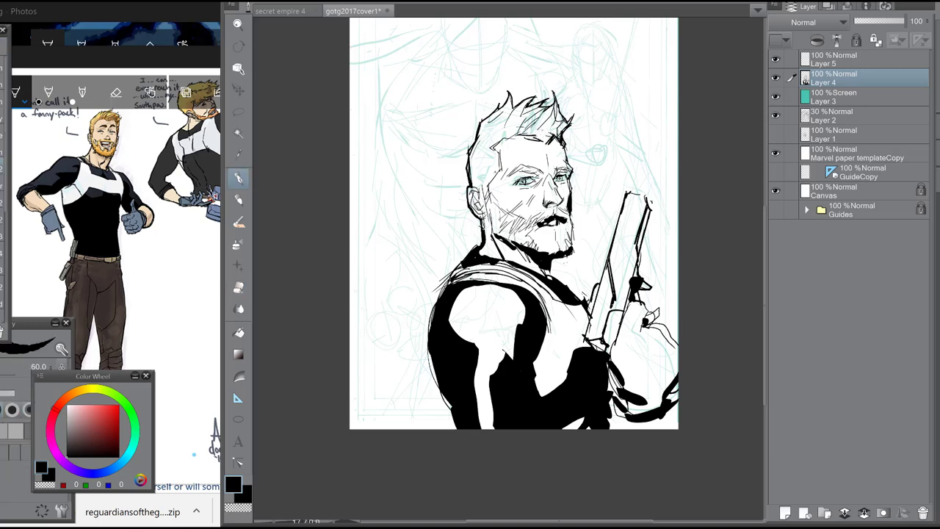
- Mirror the canvas view horizontally, darken the hero's eyes, and ink the ear and neck line
{"action": "key", "text": "h"}
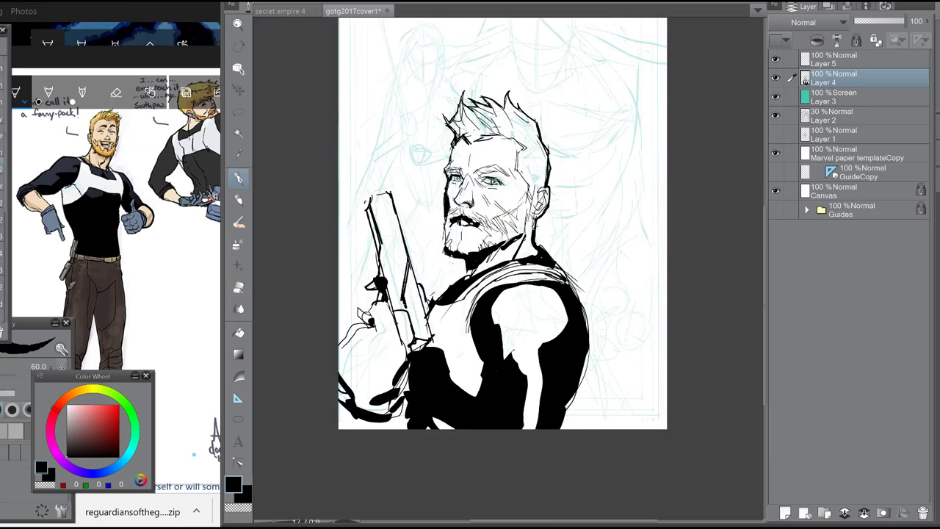
{"action": "key", "text": "e"}
{"action": "key", "text": "p"}
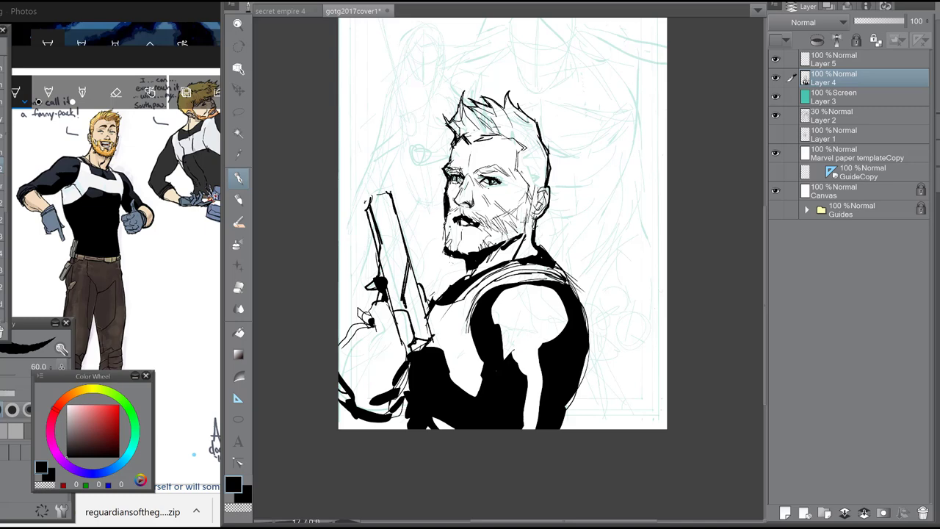
{"action": "left_click_drag", "start_coordinate": [521, 235], "coordinate": [532, 213]}
- Erase stray lines around the hero's mouth and mustache, and redraw the beard strokes beneath
{"action": "key", "text": "e"}
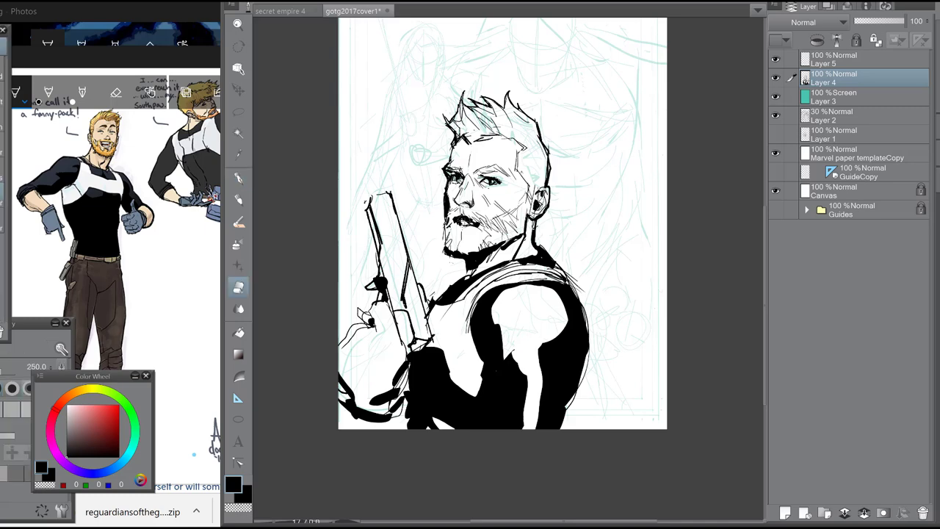
{"action": "left_click_drag", "start_coordinate": [472, 218], "coordinate": [463, 227]}
{"action": "left_click_drag", "start_coordinate": [472, 219], "coordinate": [451, 240]}
{"action": "key", "text": "p"}
{"action": "left_click_drag", "start_coordinate": [466, 231], "coordinate": [483, 246]}
{"action": "key", "text": "e"}
{"action": "key", "text": "p"}
- Ink the fingers beside the trigger and hatch the shadow edge along the hero's upper arm
{"action": "left_click_drag", "start_coordinate": [382, 296], "coordinate": [379, 305]}
{"action": "left_click_drag", "start_coordinate": [375, 303], "coordinate": [341, 336]}
{"action": "mouse_move", "coordinate": [507, 330]}
{"action": "left_mouse_down"}
{"action": "mouse_move", "coordinate": [496, 301]}
{"action": "mouse_move", "coordinate": [502, 324]}
{"action": "left_mouse_up"}
{"action": "left_click_drag", "start_coordinate": [493, 289], "coordinate": [514, 347]}
{"action": "left_click_drag", "start_coordinate": [491, 293], "coordinate": [526, 397]}
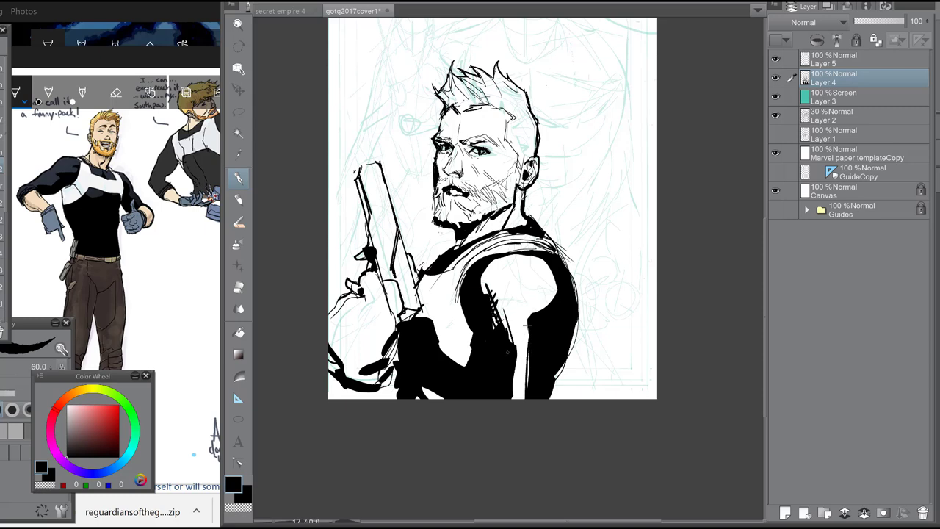
- Narrow the light sleeve band with black, clean up its edges and the shoulder band, and touch up the neck lines
{"action": "mouse_move", "coordinate": [529, 323]}
{"action": "left_mouse_down"}
{"action": "mouse_move", "coordinate": [519, 354]}
{"action": "mouse_move", "coordinate": [526, 388]}
{"action": "left_mouse_up"}
{"action": "key", "text": "e"}
{"action": "left_click_drag", "start_coordinate": [536, 356], "coordinate": [520, 383]}
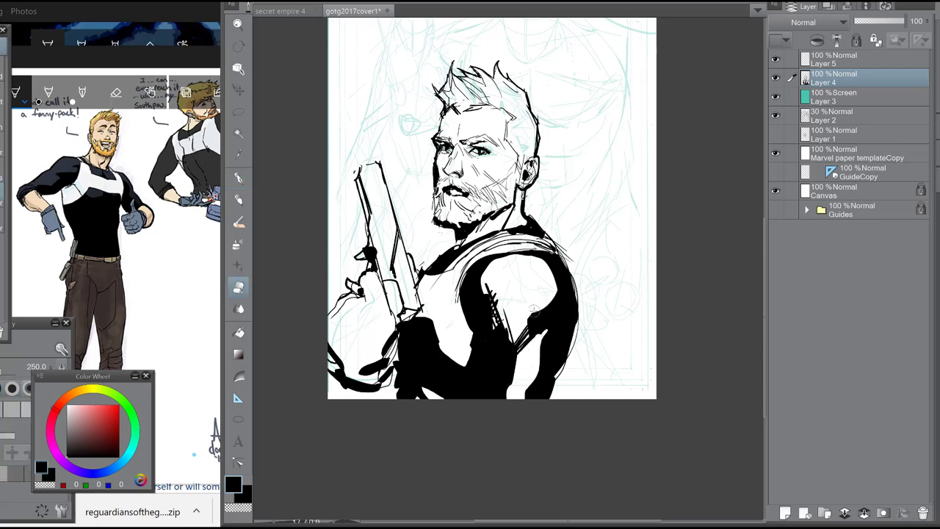
{"action": "key", "text": "p"}
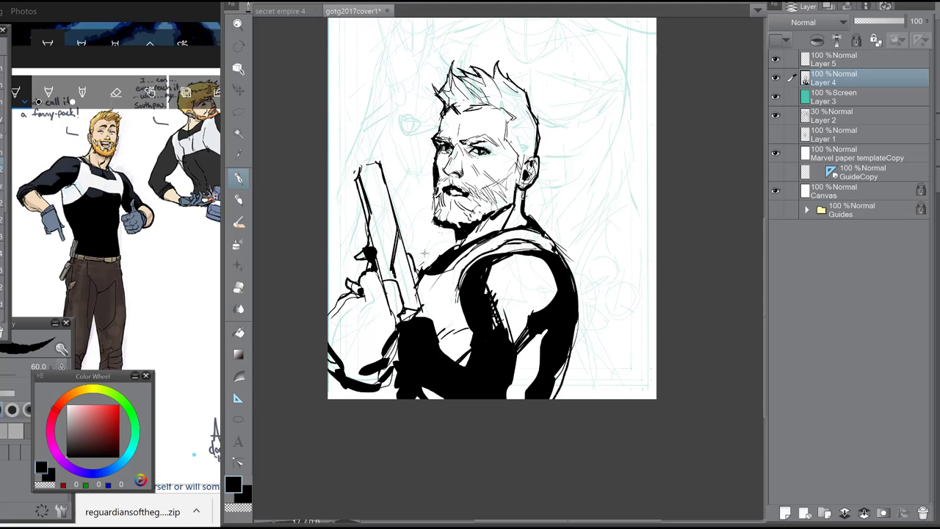
{"action": "key", "text": "e"}
{"action": "key", "text": "p"}
{"action": "left_click_drag", "start_coordinate": [519, 198], "coordinate": [502, 213]}
- Add a new layer above the hero's line art and bring up the reference sheet of the hooded green character
{"action": "left_click_drag", "start_coordinate": [587, 142], "coordinate": [574, 244]}
{"action": "left_click", "coordinate": [785, 513]}
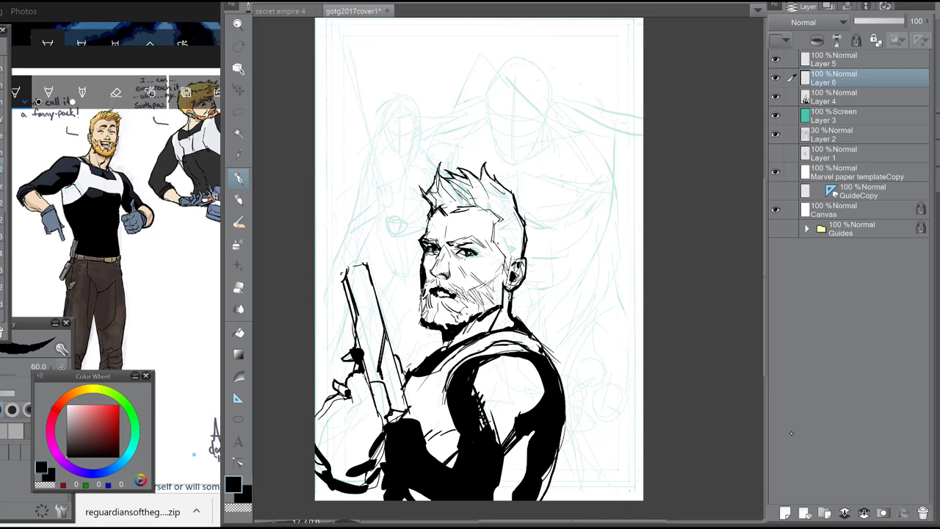
{"action": "key", "text": "alt+Tab"}
{"action": "left_click", "coordinate": [384, 57]}
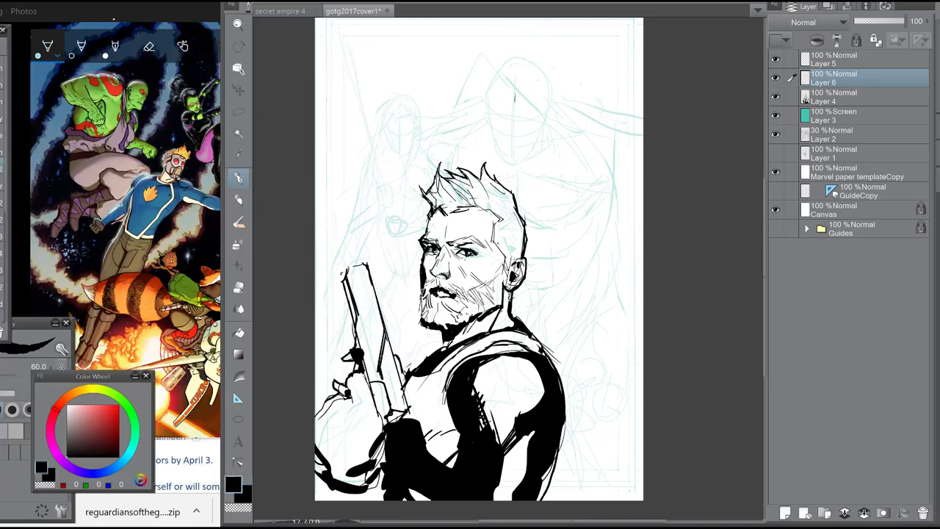
{"action": "left_click", "coordinate": [711, 45]}
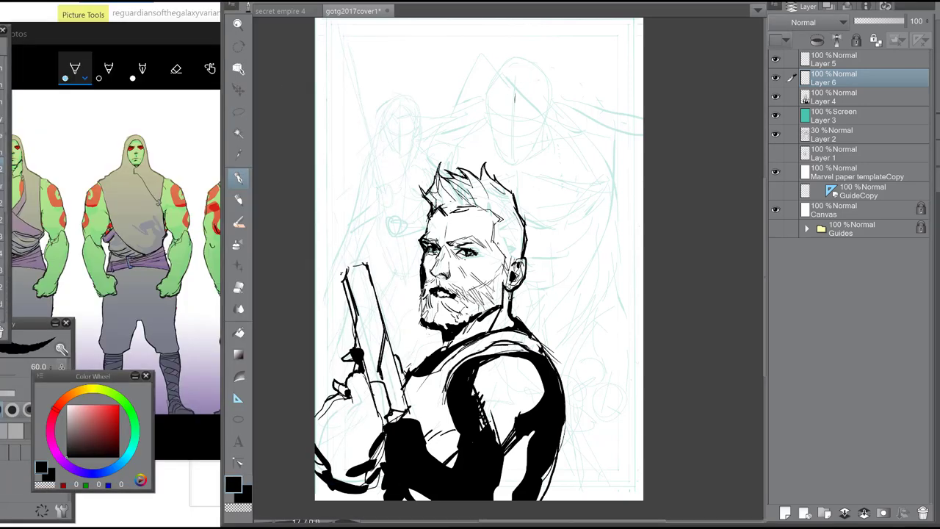
{"action": "left_click_drag", "start_coordinate": [110, 34], "coordinate": [87, 20]}
- Draw the bald figure's skull outline, nose, mouth and cheek lines over the sketched head above the hero
{"action": "left_click", "coordinate": [514, 72]}
{"action": "mouse_move", "coordinate": [488, 106]}
{"action": "left_mouse_down"}
{"action": "mouse_move", "coordinate": [529, 65]}
{"action": "mouse_move", "coordinate": [551, 114]}
{"action": "left_mouse_up"}
{"action": "left_click_drag", "start_coordinate": [489, 103], "coordinate": [505, 144]}
{"action": "mouse_move", "coordinate": [521, 83]}
{"action": "left_mouse_down"}
{"action": "mouse_move", "coordinate": [518, 145]}
{"action": "mouse_move", "coordinate": [526, 149]}
{"action": "left_mouse_up"}
{"action": "mouse_move", "coordinate": [489, 121]}
{"action": "left_mouse_down"}
{"action": "mouse_move", "coordinate": [539, 140]}
{"action": "mouse_move", "coordinate": [517, 167]}
{"action": "mouse_move", "coordinate": [512, 160]}
{"action": "left_mouse_up"}
{"action": "left_click_drag", "start_coordinate": [494, 131], "coordinate": [550, 128]}
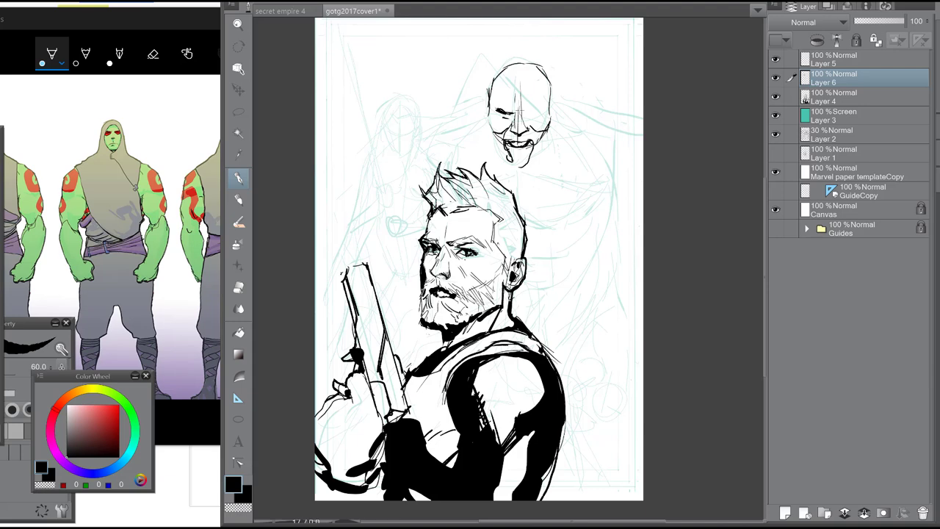
- Draw the bald figure's scowling brows and eyes, ears, and the sides of the head and jaw
{"action": "left_click_drag", "start_coordinate": [493, 107], "coordinate": [510, 120]}
{"action": "mouse_move", "coordinate": [523, 110]}
{"action": "left_mouse_down"}
{"action": "mouse_move", "coordinate": [526, 118]}
{"action": "mouse_move", "coordinate": [481, 124]}
{"action": "mouse_move", "coordinate": [503, 161]}
{"action": "left_mouse_up"}
{"action": "left_click_drag", "start_coordinate": [552, 126], "coordinate": [548, 137]}
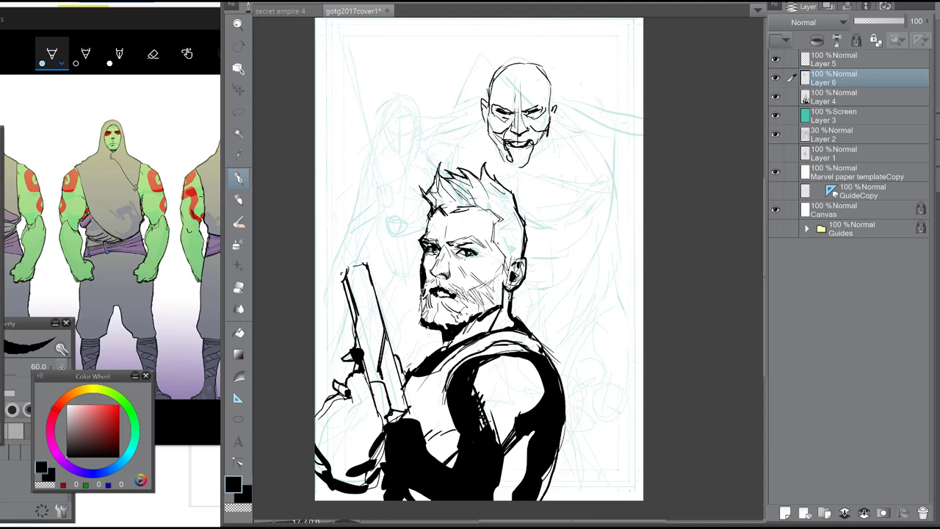
{"action": "left_click_drag", "start_coordinate": [507, 66], "coordinate": [487, 107]}
{"action": "mouse_move", "coordinate": [556, 87]}
{"action": "left_mouse_down"}
{"action": "mouse_move", "coordinate": [545, 143]}
{"action": "mouse_move", "coordinate": [529, 166]}
{"action": "left_mouse_up"}
{"action": "mouse_move", "coordinate": [496, 144]}
{"action": "left_mouse_down"}
{"action": "mouse_move", "coordinate": [525, 166]}
{"action": "mouse_move", "coordinate": [510, 162]}
{"action": "mouse_move", "coordinate": [511, 152]}
{"action": "left_mouse_up"}
- Rework the bald figure's mouth and chin, darken the brow, and thicken the top of the skull
{"action": "key", "text": "e"}
{"action": "key", "text": "p"}
{"action": "left_click_drag", "start_coordinate": [515, 150], "coordinate": [520, 155]}
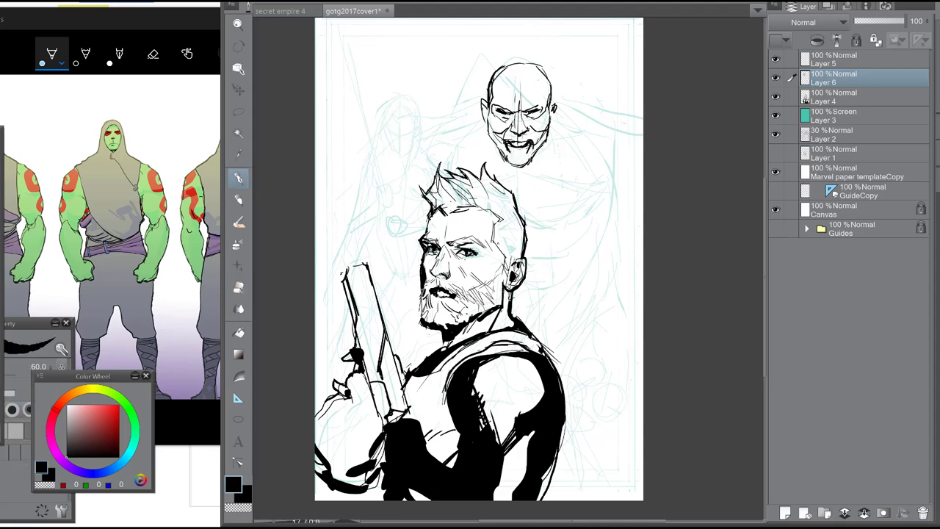
{"action": "left_click_drag", "start_coordinate": [538, 113], "coordinate": [545, 105]}
{"action": "mouse_move", "coordinate": [492, 72]}
{"action": "left_mouse_down"}
{"action": "mouse_move", "coordinate": [486, 105]}
{"action": "mouse_move", "coordinate": [519, 57]}
{"action": "mouse_move", "coordinate": [526, 60]}
{"action": "left_mouse_up"}
- Erase excess lines around the bald figure's mouth and chin, and redraw the side of the head
{"action": "key", "text": "e"}
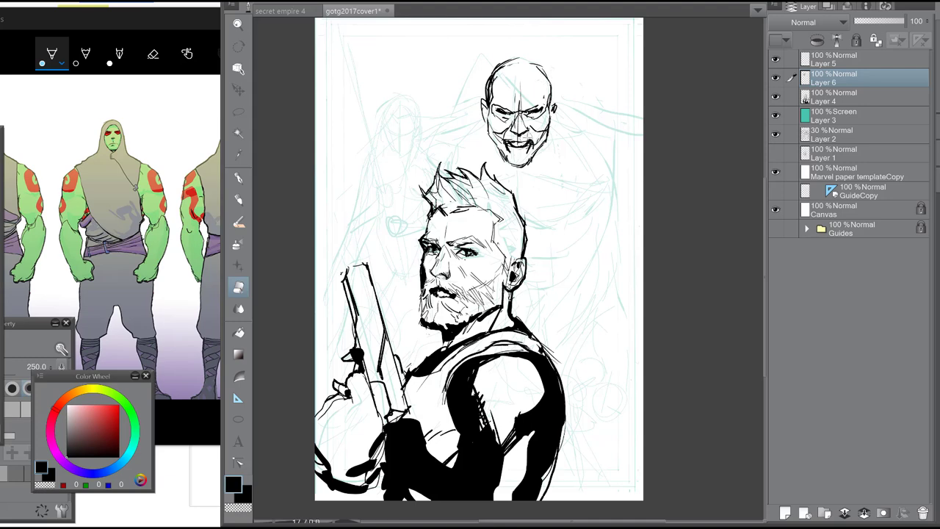
{"action": "left_click_drag", "start_coordinate": [509, 138], "coordinate": [501, 149]}
{"action": "mouse_move", "coordinate": [524, 164]}
{"action": "left_mouse_down"}
{"action": "mouse_move", "coordinate": [532, 157]}
{"action": "mouse_move", "coordinate": [517, 166]}
{"action": "mouse_move", "coordinate": [506, 145]}
{"action": "mouse_move", "coordinate": [531, 169]}
{"action": "mouse_move", "coordinate": [523, 172]}
{"action": "left_mouse_up"}
{"action": "key", "text": "p"}
{"action": "left_click_drag", "start_coordinate": [552, 89], "coordinate": [553, 122]}
- Rotate the view upside down to ink the bald figure's open mouth, jaw and ears, and restore the upright view
{"action": "mouse_move", "coordinate": [573, 153]}
{"action": "left_mouse_down"}
{"action": "mouse_move", "coordinate": [558, 146]}
{"action": "mouse_move", "coordinate": [455, 363]}
{"action": "mouse_move", "coordinate": [450, 235]}
{"action": "mouse_move", "coordinate": [473, 272]}
{"action": "left_mouse_up"}
{"action": "left_click_drag", "start_coordinate": [522, 228], "coordinate": [524, 229]}
{"action": "left_click_drag", "start_coordinate": [525, 269], "coordinate": [529, 296]}
{"action": "mouse_move", "coordinate": [470, 275]}
{"action": "left_mouse_down"}
{"action": "mouse_move", "coordinate": [466, 318]}
{"action": "mouse_move", "coordinate": [524, 336]}
{"action": "mouse_move", "coordinate": [529, 317]}
{"action": "left_mouse_up"}
{"action": "key", "text": "e"}
{"action": "key", "text": "p"}
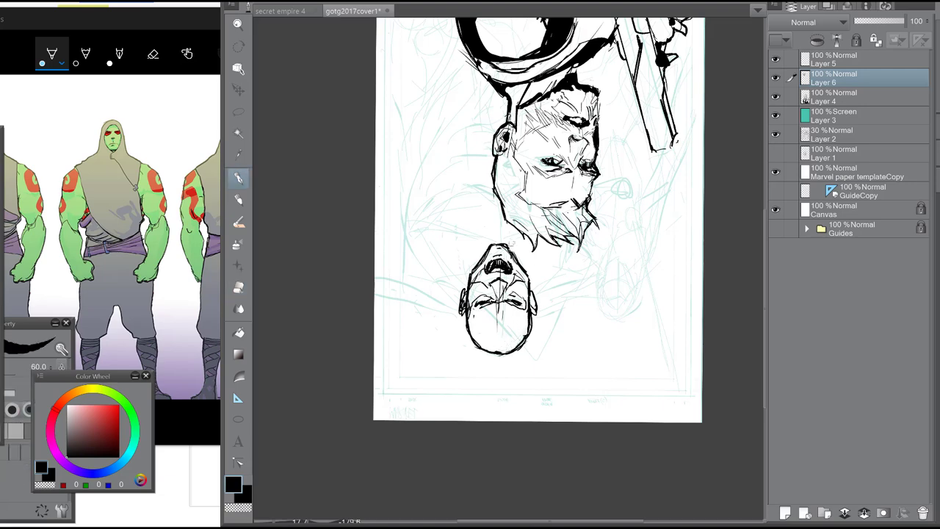
{"action": "left_click_drag", "start_coordinate": [505, 277], "coordinate": [491, 296]}
{"action": "key", "text": "shift+space"}
{"action": "double_click", "coordinate": [522, 256]}
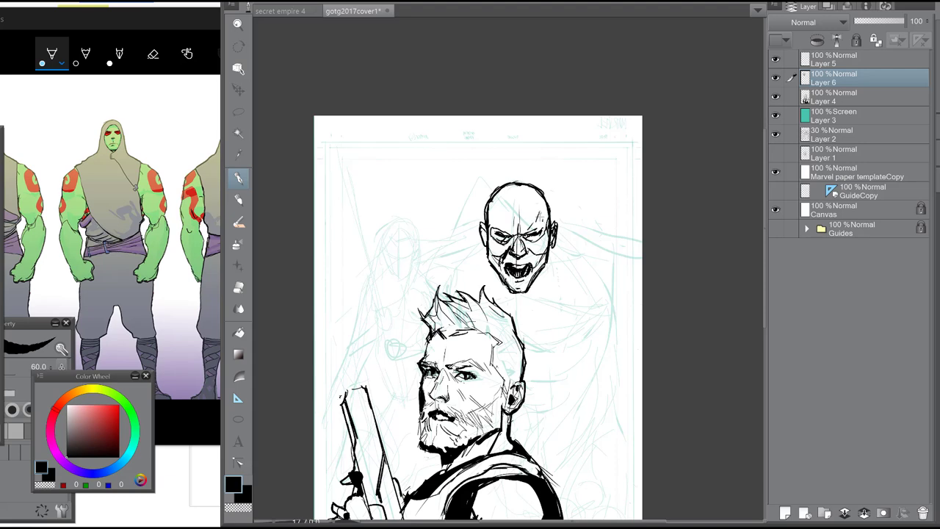
- Draw the bald figure's neck lines, shoulder slopes and the outline of the chest muscles
{"action": "left_click_drag", "start_coordinate": [548, 250], "coordinate": [564, 279]}
{"action": "left_click_drag", "start_coordinate": [482, 240], "coordinate": [472, 271]}
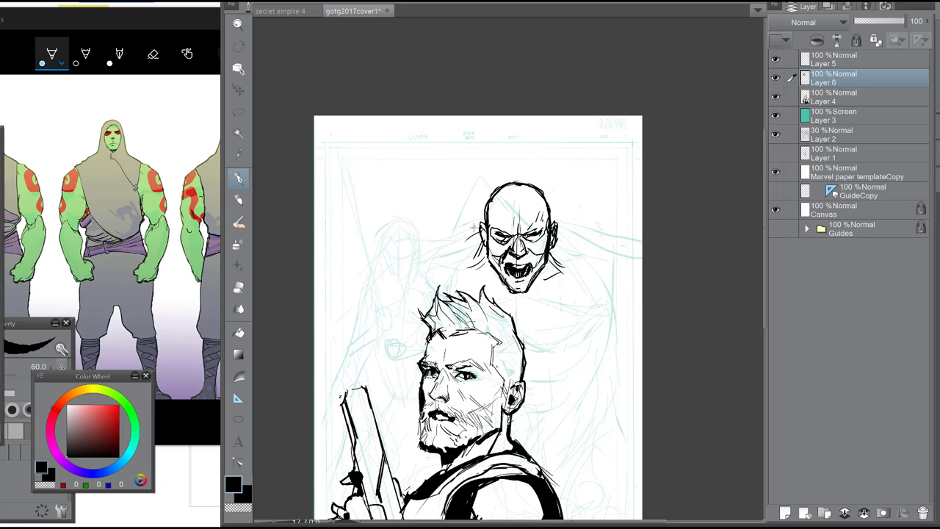
{"action": "left_click_drag", "start_coordinate": [479, 224], "coordinate": [435, 260]}
{"action": "mouse_move", "coordinate": [561, 227]}
{"action": "left_mouse_down"}
{"action": "mouse_move", "coordinate": [604, 305]}
{"action": "mouse_move", "coordinate": [591, 370]}
{"action": "left_mouse_up"}
{"action": "mouse_move", "coordinate": [520, 297]}
{"action": "left_mouse_down"}
{"action": "mouse_move", "coordinate": [520, 328]}
{"action": "mouse_move", "coordinate": [584, 336]}
{"action": "left_mouse_up"}
{"action": "left_click_drag", "start_coordinate": [590, 336], "coordinate": [609, 312]}
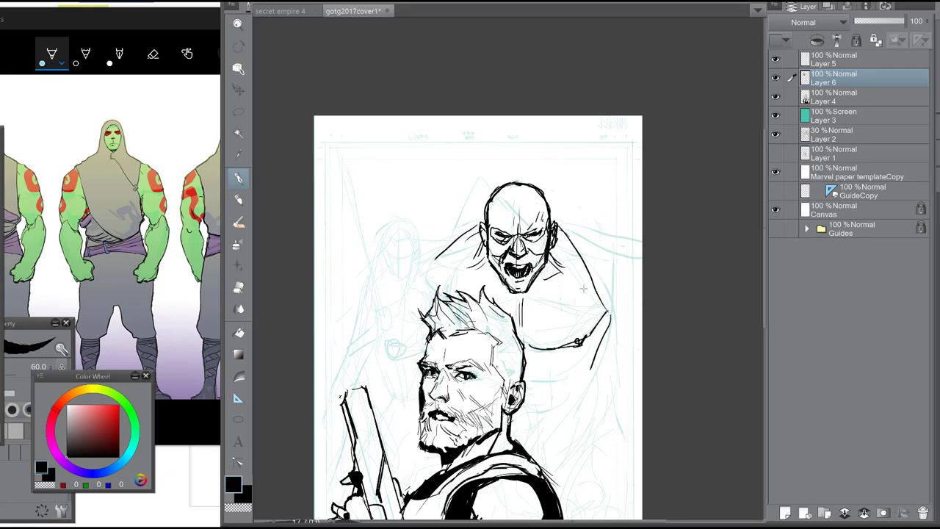
{"action": "left_click_drag", "start_coordinate": [537, 293], "coordinate": [570, 310]}
{"action": "left_click_drag", "start_coordinate": [605, 313], "coordinate": [562, 316]}
- Reduce the pen size to 30 and draw contour lines across the bald figure's chest muscle
{"action": "key", "text": "space"}
{"action": "left_click_drag", "start_coordinate": [621, 208], "coordinate": [625, 110]}
{"action": "key", "text": "bracketleft"}
{"action": "key", "text": "bracketleft"}
{"action": "key", "text": "bracketleft"}
{"action": "left_click_drag", "start_coordinate": [535, 241], "coordinate": [586, 243]}
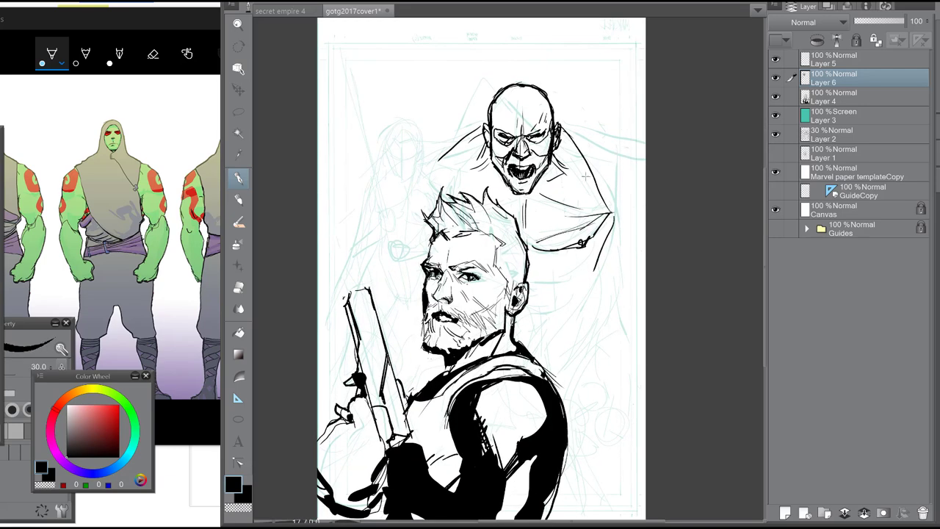
{"action": "left_click_drag", "start_coordinate": [587, 175], "coordinate": [557, 196]}
{"action": "left_click_drag", "start_coordinate": [556, 196], "coordinate": [561, 230]}
{"action": "left_click_drag", "start_coordinate": [560, 227], "coordinate": [581, 239]}
{"action": "left_click_drag", "start_coordinate": [605, 193], "coordinate": [585, 228]}
- Draw the bald figure's shoulder lines and the outer contours of the arm extending to the page edge
{"action": "left_click_drag", "start_coordinate": [463, 144], "coordinate": [449, 199]}
{"action": "left_click_drag", "start_coordinate": [487, 113], "coordinate": [474, 128]}
{"action": "left_click_drag", "start_coordinate": [558, 103], "coordinate": [608, 139]}
{"action": "mouse_move", "coordinate": [552, 96]}
{"action": "left_mouse_down"}
{"action": "mouse_move", "coordinate": [626, 108]}
{"action": "mouse_move", "coordinate": [592, 159]}
{"action": "left_mouse_up"}
{"action": "left_click_drag", "start_coordinate": [613, 129], "coordinate": [645, 150]}
{"action": "left_click_drag", "start_coordinate": [646, 193], "coordinate": [640, 212]}
- Draw the bald figure's rib lines, wrapped waist folds and the clothing contours down behind the hero's shoulder
{"action": "mouse_move", "coordinate": [607, 236]}
{"action": "left_mouse_down"}
{"action": "mouse_move", "coordinate": [583, 277]}
{"action": "mouse_move", "coordinate": [588, 257]}
{"action": "left_mouse_up"}
{"action": "left_click_drag", "start_coordinate": [539, 303], "coordinate": [601, 282]}
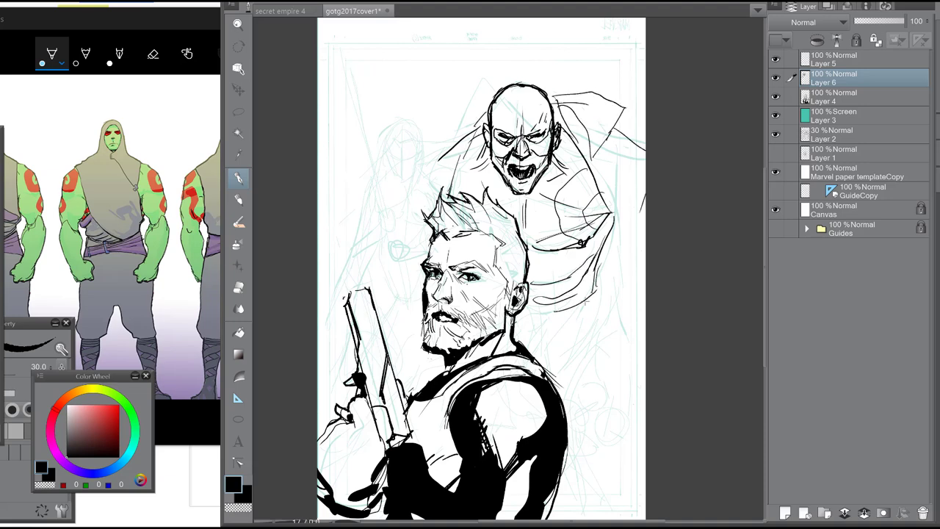
{"action": "left_click_drag", "start_coordinate": [548, 325], "coordinate": [593, 294]}
{"action": "left_click_drag", "start_coordinate": [529, 352], "coordinate": [598, 307]}
{"action": "left_click_drag", "start_coordinate": [591, 269], "coordinate": [607, 310]}
{"action": "mouse_move", "coordinate": [526, 348]}
{"action": "left_mouse_down"}
{"action": "mouse_move", "coordinate": [604, 297]}
{"action": "mouse_move", "coordinate": [569, 310]}
{"action": "left_mouse_up"}
{"action": "mouse_move", "coordinate": [589, 263]}
{"action": "left_mouse_down"}
{"action": "mouse_move", "coordinate": [614, 326]}
{"action": "mouse_move", "coordinate": [630, 327]}
{"action": "left_mouse_up"}
{"action": "mouse_move", "coordinate": [626, 328]}
{"action": "left_mouse_down"}
{"action": "mouse_move", "coordinate": [633, 348]}
{"action": "mouse_move", "coordinate": [566, 358]}
{"action": "left_mouse_up"}
{"action": "left_click_drag", "start_coordinate": [566, 355], "coordinate": [557, 390]}
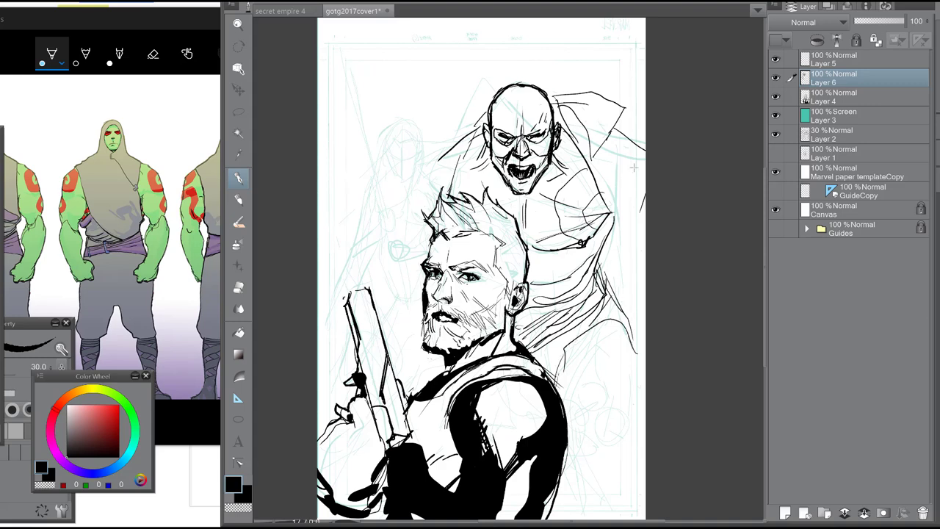
- Mirror the canvas view horizontally, erase excess line at the side of the bald figure's head, and retouch the mouth
{"action": "key", "text": "h"}
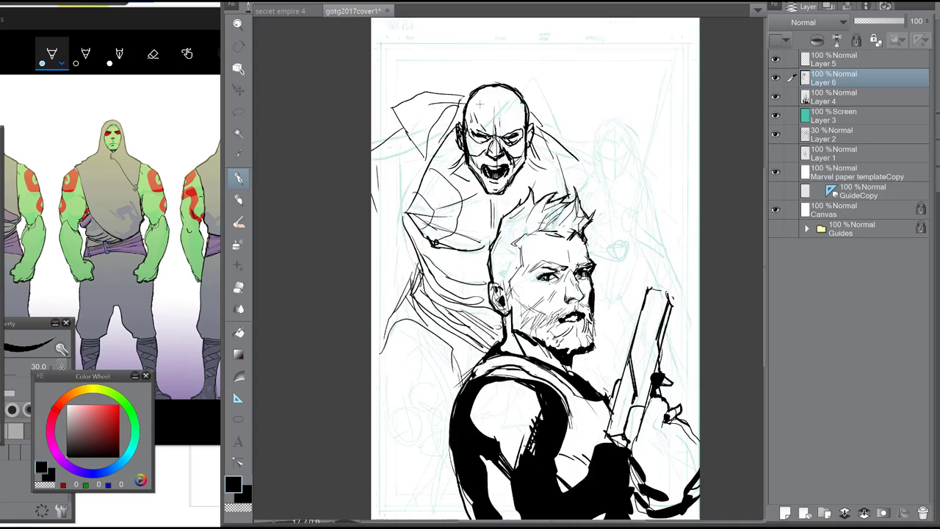
{"action": "key", "text": "e"}
{"action": "left_click_drag", "start_coordinate": [462, 117], "coordinate": [458, 144]}
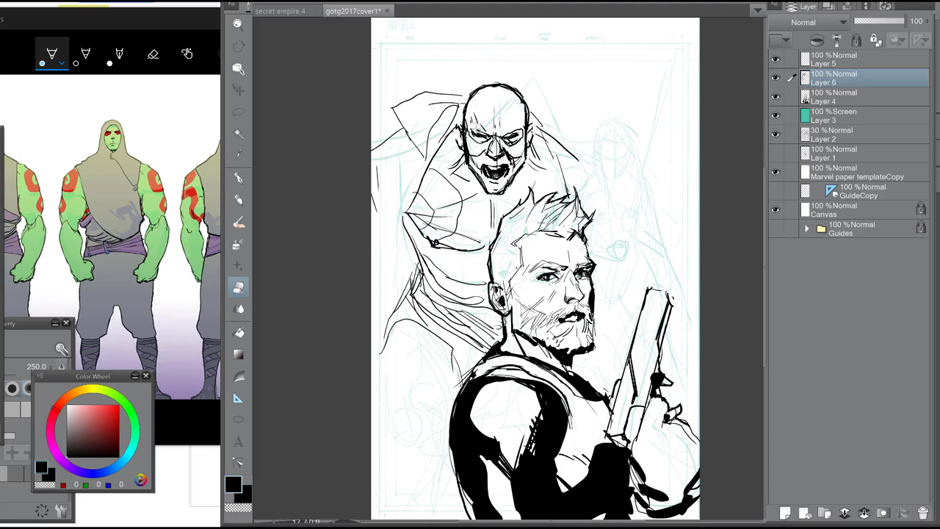
{"action": "key", "text": "p"}
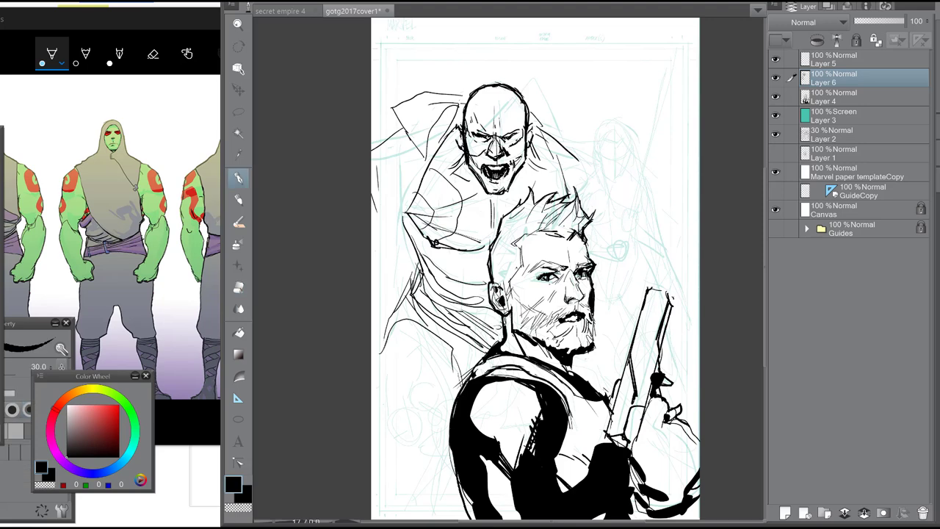
- Add forehead and face lines to the bald figure, clean up his neck and shoulder strokes, and extend his arm contour downward
{"action": "left_click_drag", "start_coordinate": [487, 146], "coordinate": [479, 171]}
{"action": "left_click_drag", "start_coordinate": [508, 124], "coordinate": [499, 137]}
{"action": "mouse_move", "coordinate": [497, 120]}
{"action": "left_mouse_down"}
{"action": "mouse_move", "coordinate": [497, 135]}
{"action": "mouse_move", "coordinate": [504, 129]}
{"action": "left_mouse_up"}
{"action": "mouse_move", "coordinate": [468, 112]}
{"action": "left_mouse_down"}
{"action": "mouse_move", "coordinate": [472, 124]}
{"action": "mouse_move", "coordinate": [433, 164]}
{"action": "mouse_move", "coordinate": [423, 192]}
{"action": "left_mouse_up"}
{"action": "left_click_drag", "start_coordinate": [540, 175], "coordinate": [523, 190]}
{"action": "key", "text": "e"}
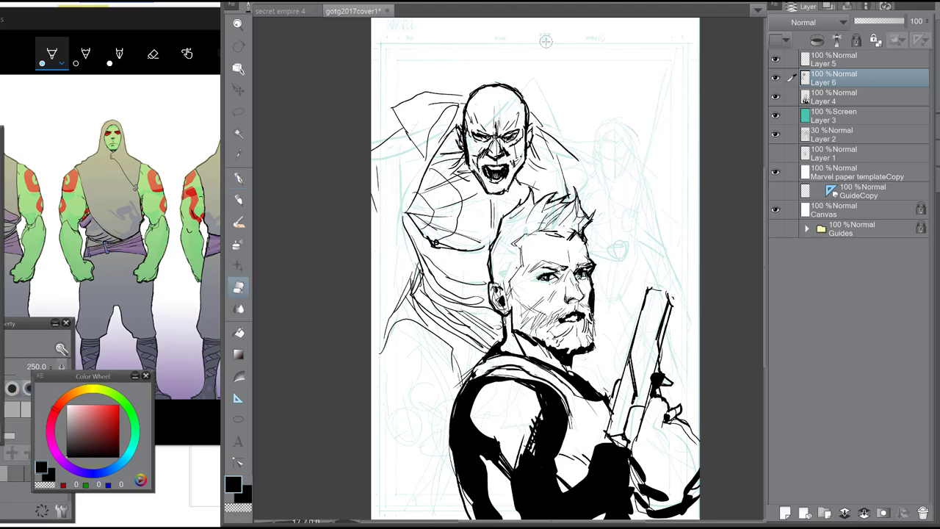
{"action": "key", "text": "p"}
{"action": "mouse_move", "coordinate": [428, 217]}
{"action": "left_mouse_down"}
{"action": "mouse_move", "coordinate": [422, 266]}
{"action": "mouse_move", "coordinate": [397, 272]}
{"action": "left_mouse_up"}
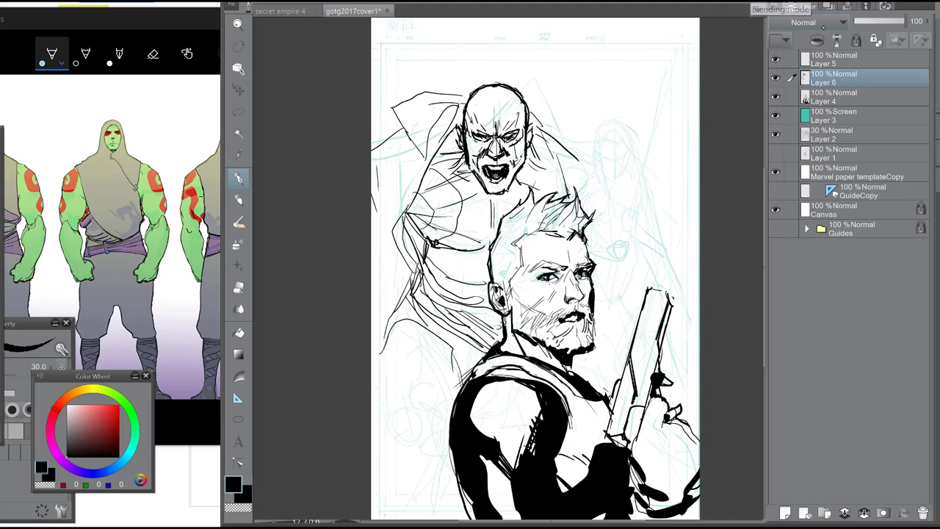
- With the Layer 2 sketch hidden, cut the bald figure's head and upper shoulders onto a layer beneath the teal Screen layer at 52% opacity
{"action": "left_click", "coordinate": [776, 135]}
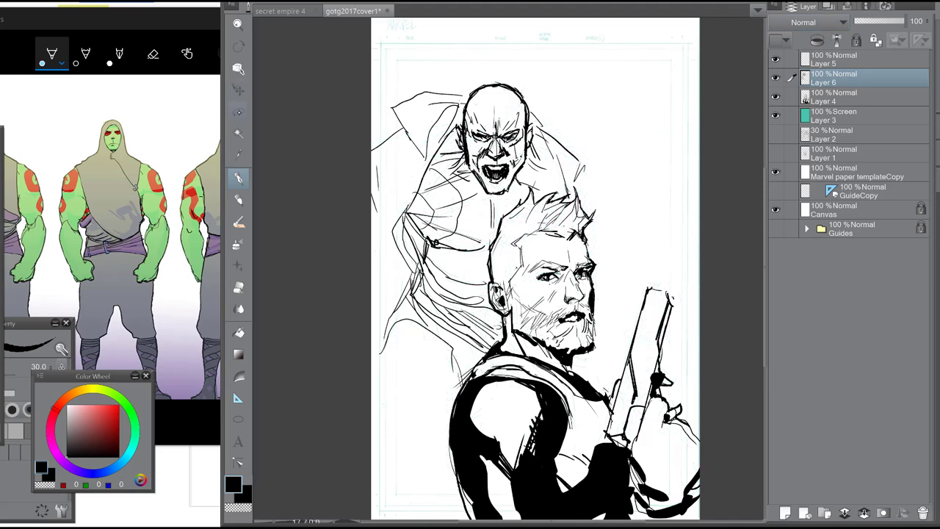
{"action": "key", "text": "m"}
{"action": "mouse_move", "coordinate": [447, 71]}
{"action": "left_mouse_down"}
{"action": "mouse_move", "coordinate": [426, 70]}
{"action": "mouse_move", "coordinate": [548, 172]}
{"action": "mouse_move", "coordinate": [450, 71]}
{"action": "left_mouse_up"}
{"action": "key", "text": "ctrl+x"}
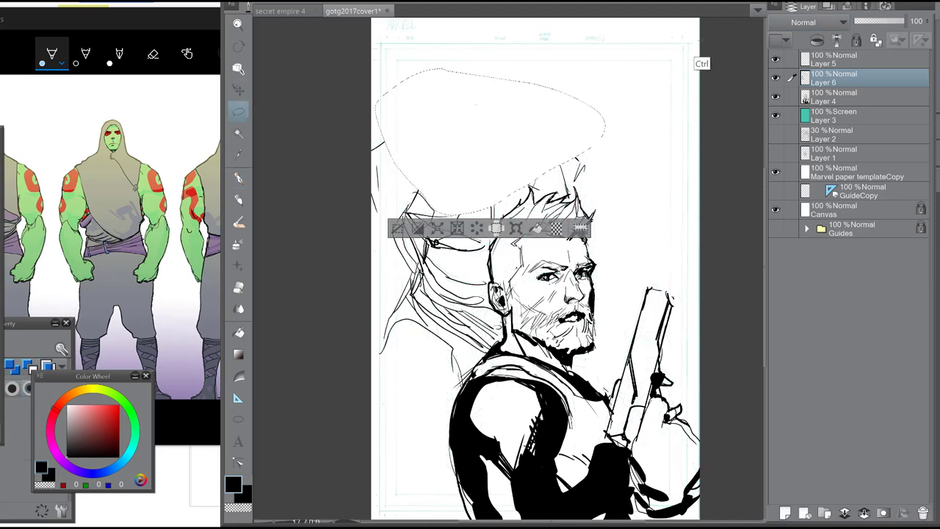
{"action": "key", "text": "ctrl+v"}
{"action": "left_click_drag", "start_coordinate": [847, 80], "coordinate": [846, 147]}
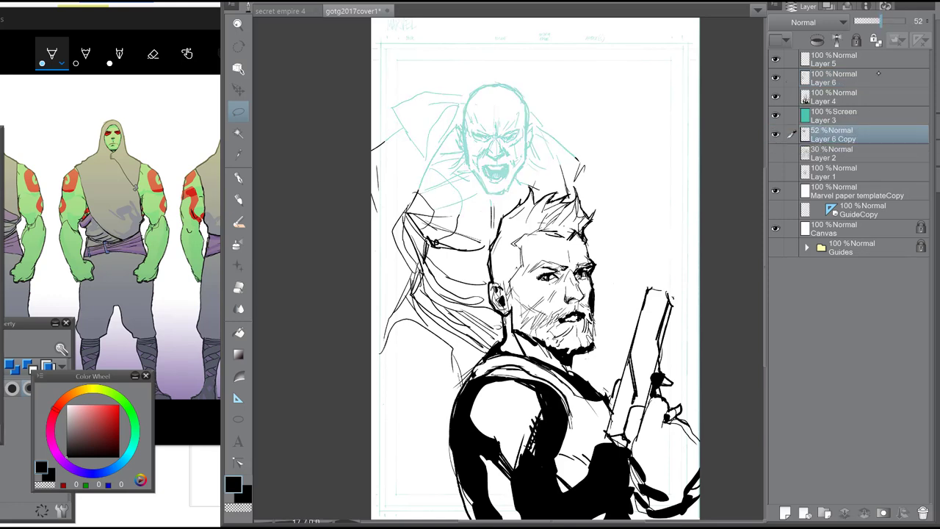
- On Layer 6, redraw the bald figure's shoulder lines, ears and jaw contour over the teal head, plus the nose and upper teeth
{"action": "mouse_move", "coordinate": [424, 182]}
{"action": "left_mouse_down"}
{"action": "mouse_move", "coordinate": [418, 193]}
{"action": "mouse_move", "coordinate": [457, 132]}
{"action": "mouse_move", "coordinate": [372, 145]}
{"action": "left_mouse_up"}
{"action": "key", "text": "ctrl+d"}
{"action": "left_click", "coordinate": [241, 176]}
{"action": "left_click_drag", "start_coordinate": [557, 189], "coordinate": [539, 130]}
{"action": "left_click_drag", "start_coordinate": [541, 127], "coordinate": [580, 155]}
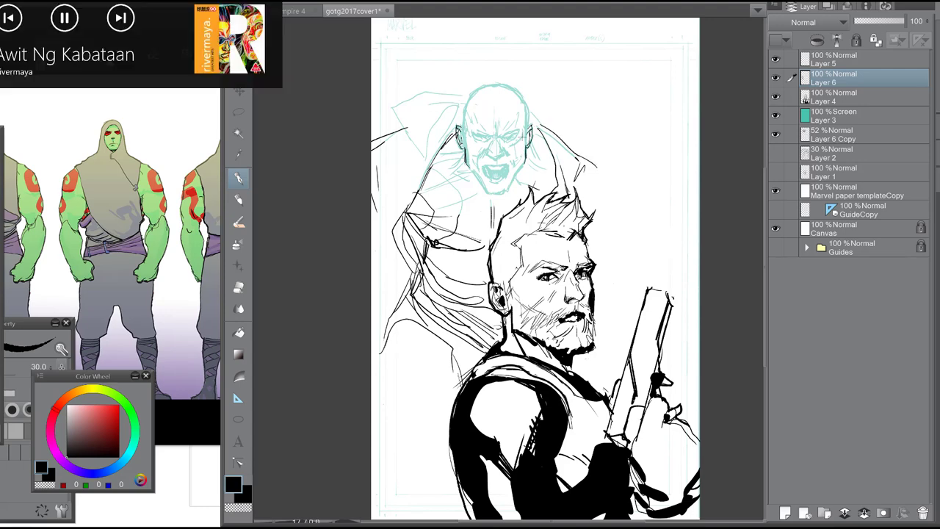
{"action": "scroll", "coordinate": [535, 177], "scroll_direction": "up", "scroll_amount": 4}
{"action": "mouse_move", "coordinate": [533, 182]}
{"action": "left_mouse_down"}
{"action": "mouse_move", "coordinate": [532, 200]}
{"action": "mouse_move", "coordinate": [504, 197]}
{"action": "left_mouse_up"}
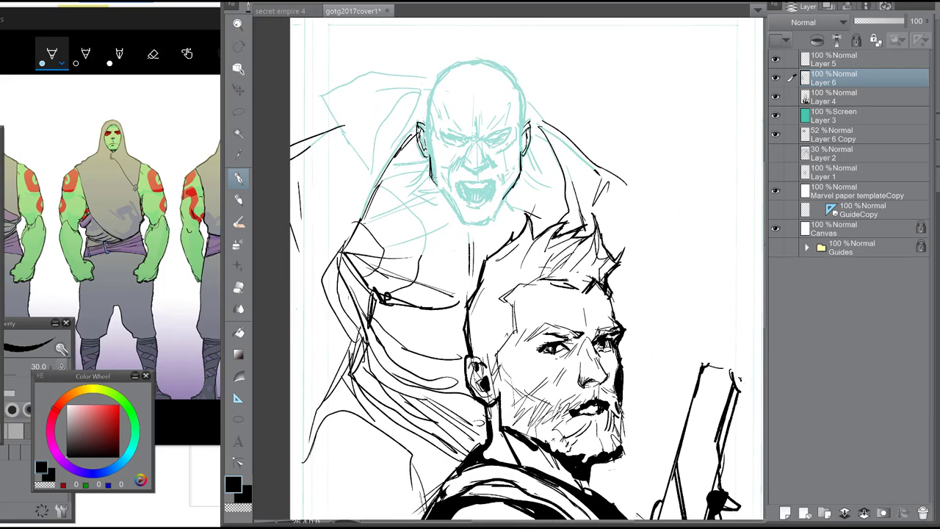
{"action": "left_click_drag", "start_coordinate": [430, 175], "coordinate": [463, 218]}
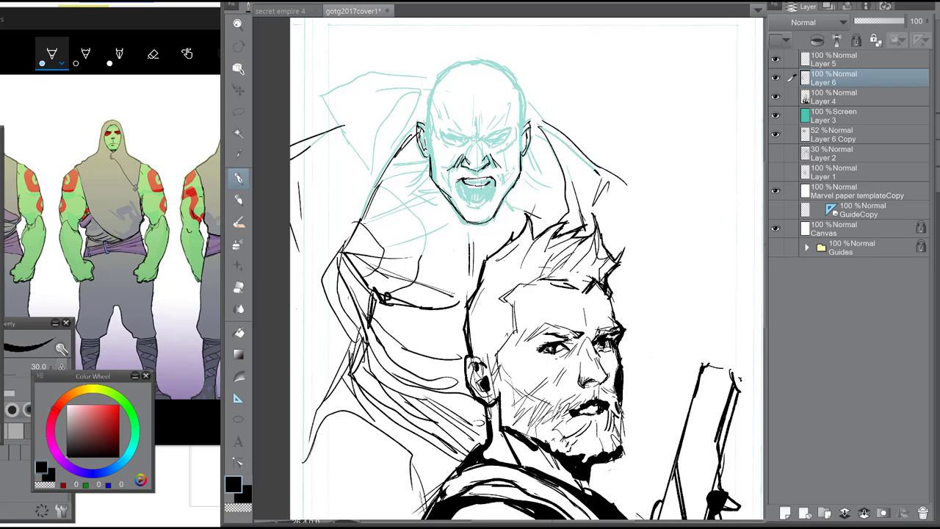
- Outline the bald figure's shouting mouth, fill it with black, and add the creases around his nose and cheeks
{"action": "left_click_drag", "start_coordinate": [460, 192], "coordinate": [494, 190]}
{"action": "key", "text": "g"}
{"action": "left_click", "coordinate": [477, 193]}
{"action": "key", "text": "p"}
{"action": "left_click_drag", "start_coordinate": [452, 162], "coordinate": [445, 200]}
{"action": "left_click_drag", "start_coordinate": [498, 171], "coordinate": [505, 209]}
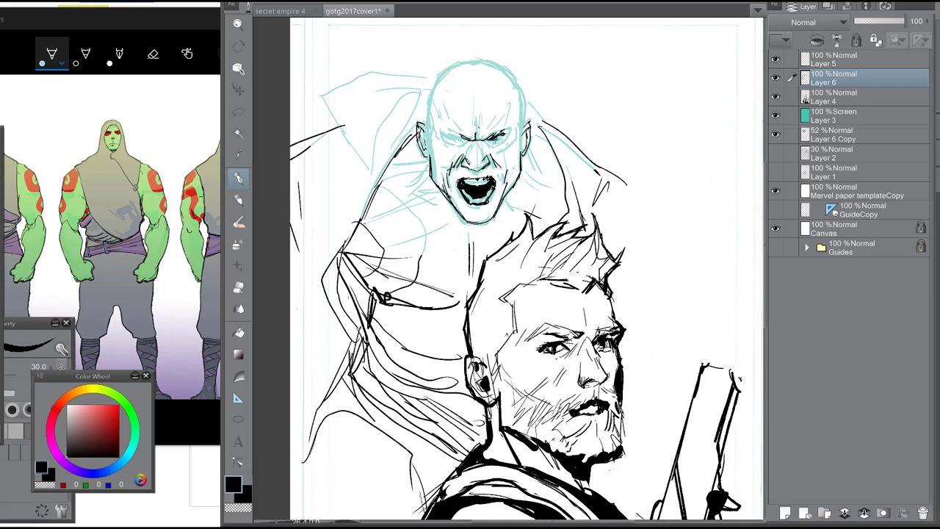
- Draw the bald figure's angry eyes and brows and the outline of his skull
{"action": "left_click_drag", "start_coordinate": [487, 141], "coordinate": [513, 132]}
{"action": "left_click_drag", "start_coordinate": [439, 135], "coordinate": [462, 144]}
{"action": "left_click_drag", "start_coordinate": [429, 93], "coordinate": [423, 126]}
{"action": "left_click_drag", "start_coordinate": [525, 98], "coordinate": [517, 125]}
{"action": "mouse_move", "coordinate": [445, 66]}
{"action": "left_mouse_down"}
{"action": "mouse_move", "coordinate": [426, 114]}
{"action": "mouse_move", "coordinate": [484, 54]}
{"action": "left_mouse_up"}
{"action": "left_click_drag", "start_coordinate": [470, 63], "coordinate": [522, 97]}
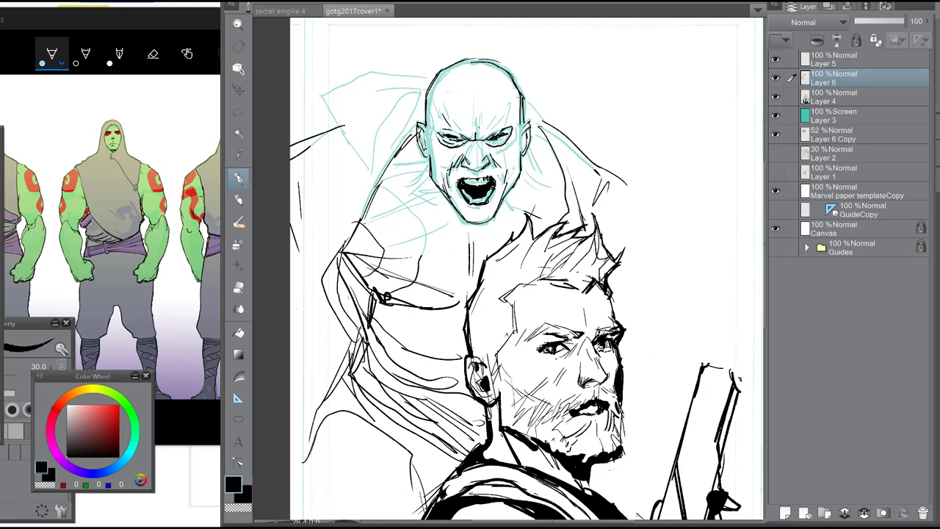
- Erase and redraw the top of the bald figure's skull, and add neck lines on both sides of his head
{"action": "key", "text": "e"}
{"action": "left_click_drag", "start_coordinate": [483, 56], "coordinate": [516, 86]}
{"action": "key", "text": "p"}
{"action": "left_click_drag", "start_coordinate": [464, 61], "coordinate": [498, 63]}
{"action": "mouse_move", "coordinate": [527, 161]}
{"action": "left_mouse_down"}
{"action": "mouse_move", "coordinate": [556, 201]}
{"action": "mouse_move", "coordinate": [526, 213]}
{"action": "left_mouse_up"}
{"action": "mouse_move", "coordinate": [426, 159]}
{"action": "left_mouse_down"}
{"action": "mouse_move", "coordinate": [401, 191]}
{"action": "mouse_move", "coordinate": [379, 173]}
{"action": "left_mouse_up"}
{"action": "left_click_drag", "start_coordinate": [430, 144], "coordinate": [399, 158]}
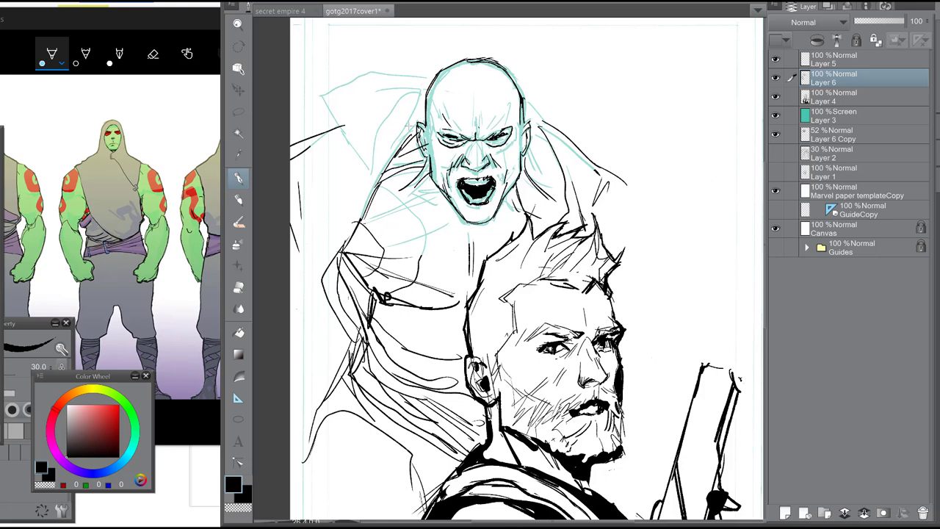
- Draw a loose hood rising behind the bald figure's head and draping over both shoulders, with forehead and cheek creases
{"action": "left_click_drag", "start_coordinate": [367, 100], "coordinate": [359, 225]}
{"action": "left_click_drag", "start_coordinate": [332, 103], "coordinate": [448, 33]}
{"action": "left_click_drag", "start_coordinate": [462, 51], "coordinate": [384, 164]}
{"action": "left_click_drag", "start_coordinate": [413, 97], "coordinate": [393, 142]}
{"action": "left_click_drag", "start_coordinate": [505, 98], "coordinate": [494, 126]}
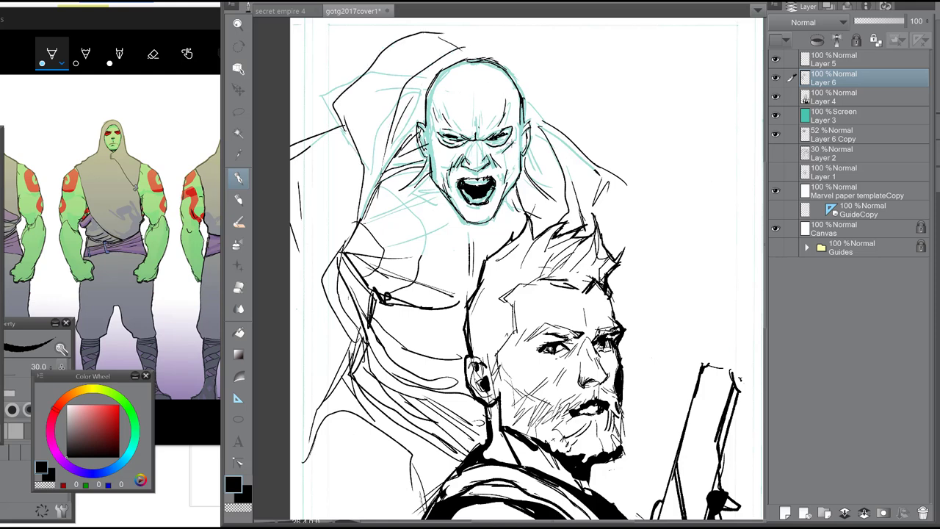
{"action": "left_click_drag", "start_coordinate": [437, 149], "coordinate": [450, 162]}
{"action": "mouse_move", "coordinate": [522, 101]}
{"action": "left_mouse_down"}
{"action": "mouse_move", "coordinate": [550, 156]}
{"action": "mouse_move", "coordinate": [588, 163]}
{"action": "left_mouse_up"}
{"action": "left_click_drag", "start_coordinate": [552, 154], "coordinate": [547, 226]}
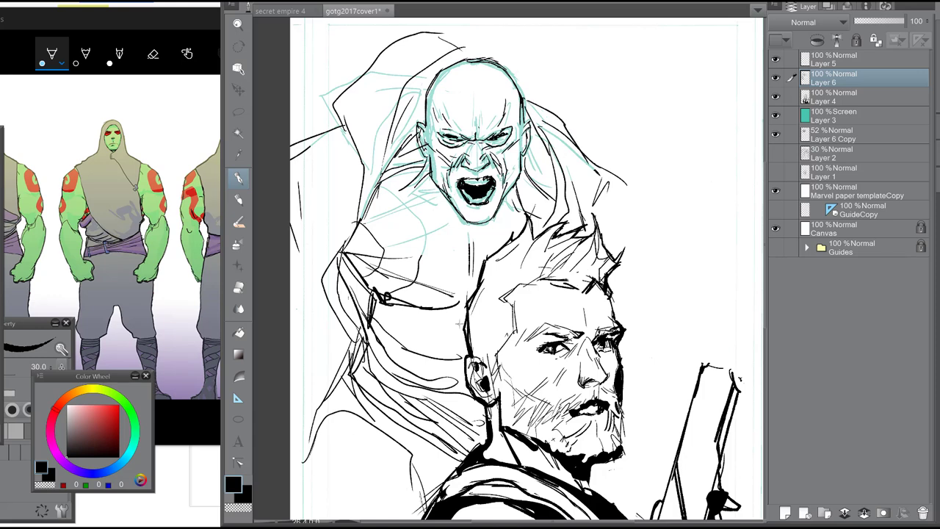
- Draw the bald figure's rib and abdominal contours and the upper chest lines below his neck
{"action": "left_click_drag", "start_coordinate": [459, 309], "coordinate": [392, 338]}
{"action": "left_click_drag", "start_coordinate": [429, 321], "coordinate": [381, 347]}
{"action": "left_click_drag", "start_coordinate": [457, 351], "coordinate": [435, 357]}
{"action": "mouse_move", "coordinate": [424, 180]}
{"action": "left_mouse_down"}
{"action": "mouse_move", "coordinate": [380, 262]}
{"action": "mouse_move", "coordinate": [413, 196]}
{"action": "left_mouse_up"}
{"action": "left_click_drag", "start_coordinate": [403, 175], "coordinate": [422, 171]}
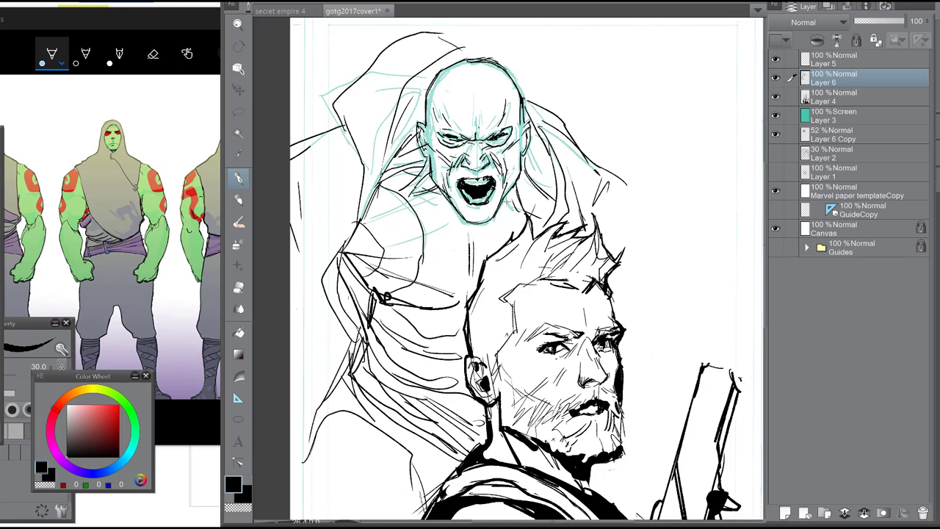
- Finish the bald figure's neck, forehead and forearm lines, and hide the teal Layer 6 Copy
{"action": "left_click_drag", "start_coordinate": [547, 196], "coordinate": [504, 204]}
{"action": "left_click_drag", "start_coordinate": [548, 147], "coordinate": [529, 185]}
{"action": "left_click_drag", "start_coordinate": [501, 104], "coordinate": [482, 131]}
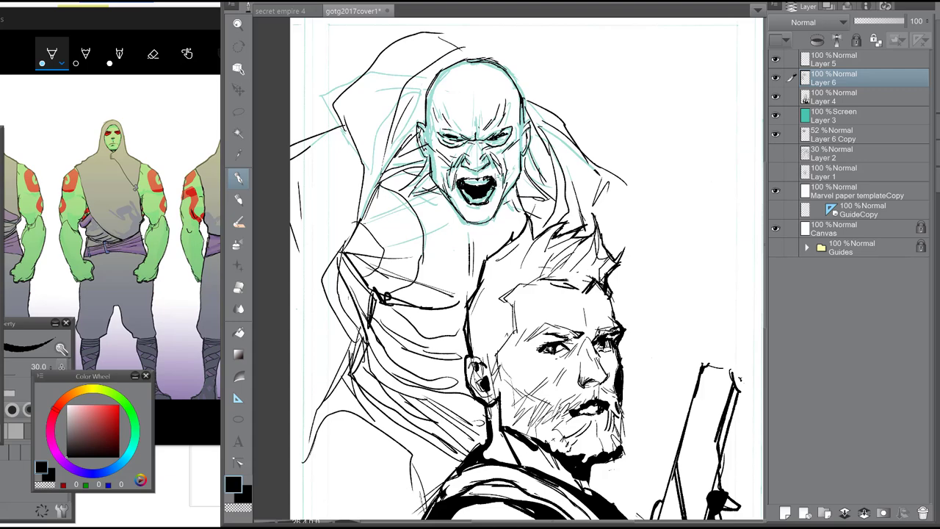
{"action": "left_click_drag", "start_coordinate": [315, 317], "coordinate": [335, 345]}
{"action": "left_click", "coordinate": [776, 135]}
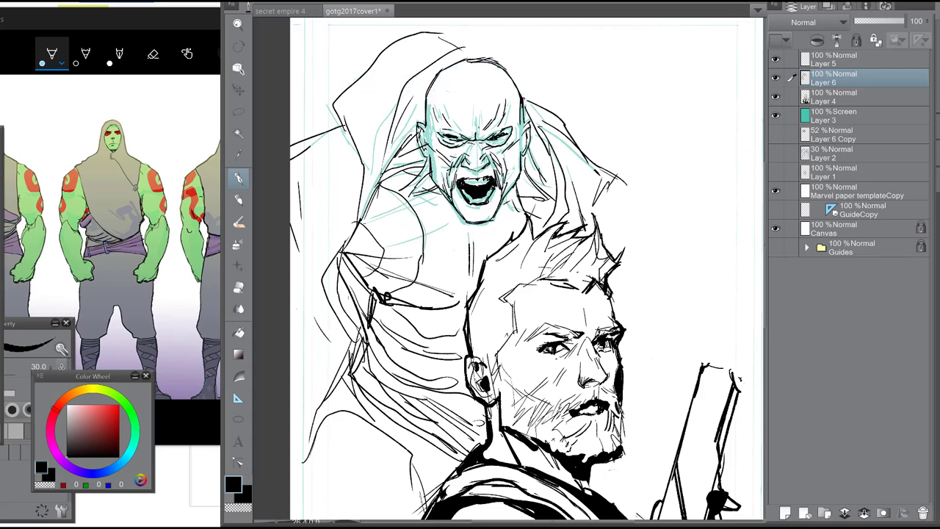
- Examine the whole composition with the canvas turned upside down, and restore its upright orientation
{"action": "scroll", "coordinate": [609, 175], "scroll_direction": "down", "scroll_amount": 2}
{"action": "left_click_drag", "start_coordinate": [514, 92], "coordinate": [554, 105]}
{"action": "left_click_drag", "start_coordinate": [597, 140], "coordinate": [433, 400]}
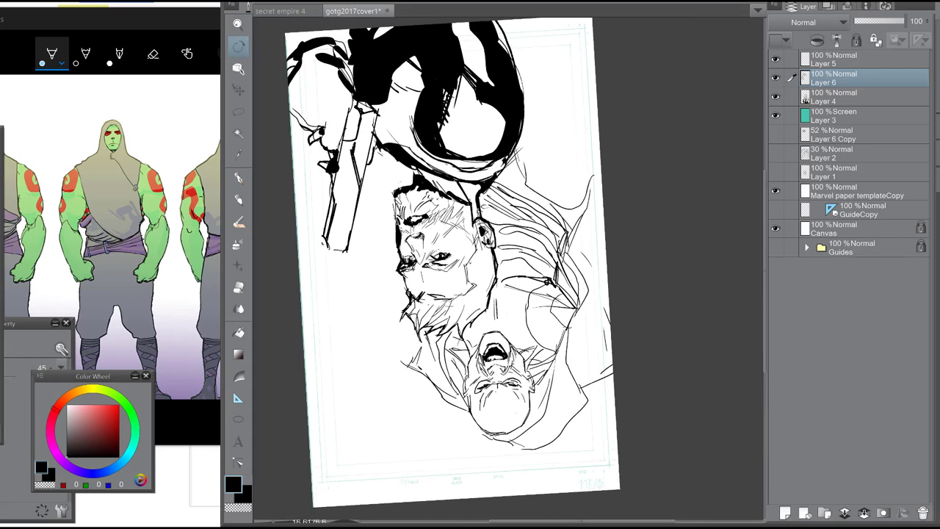
{"action": "key", "text": "e"}
{"action": "key", "text": "p"}
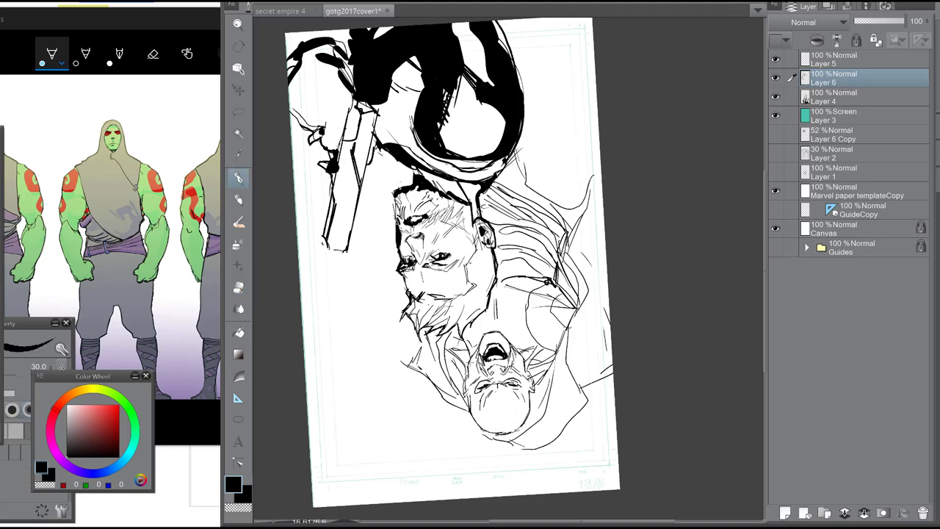
{"action": "key", "text": "r"}
{"action": "double_click", "coordinate": [548, 277]}
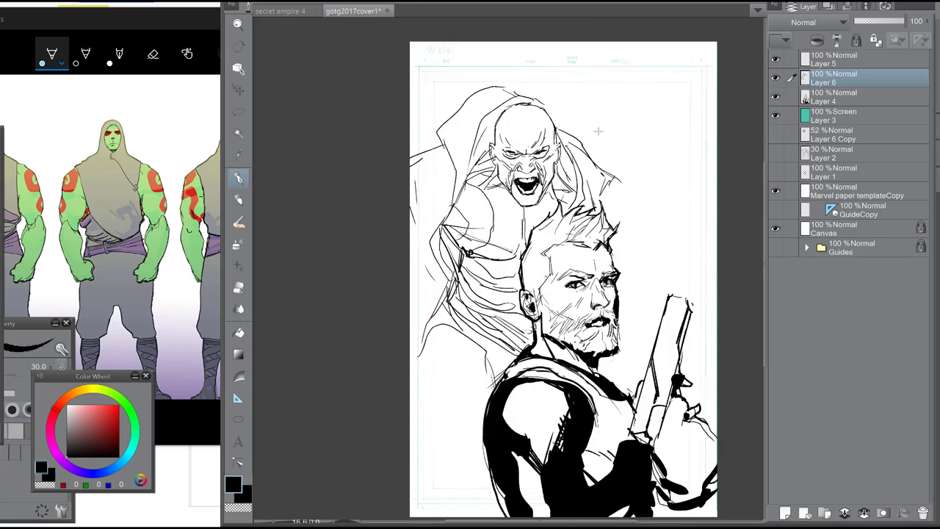
- Shift the bald figure's Layer 6 drawing slightly toward the left page edge, extend its cut-off lines, and compare it by toggling the layer's visibility
{"action": "left_click", "coordinate": [239, 91]}
{"action": "left_click_drag", "start_coordinate": [559, 165], "coordinate": [549, 169]}
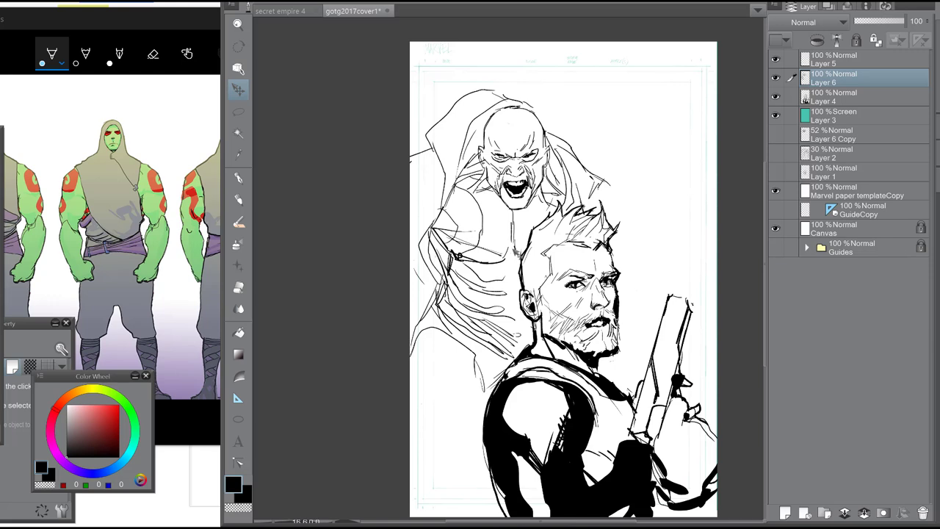
{"action": "left_click", "coordinate": [239, 178]}
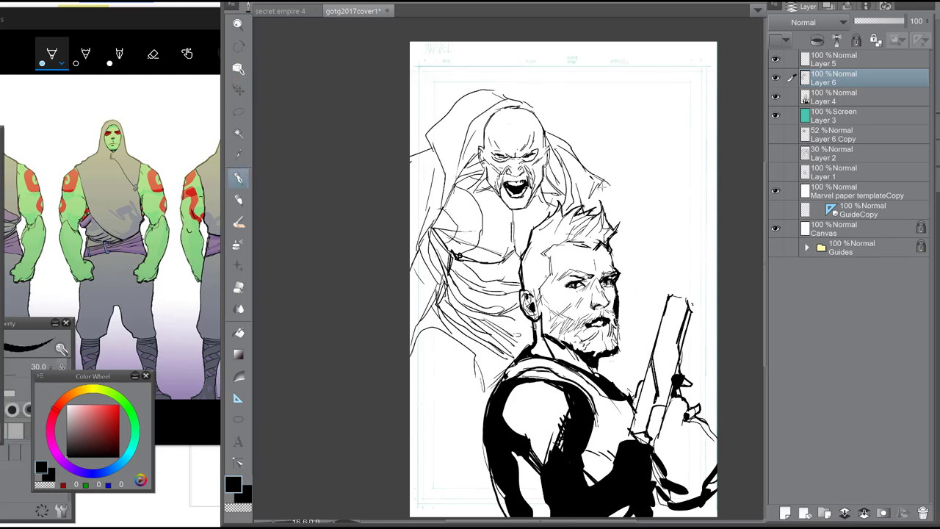
{"action": "left_click_drag", "start_coordinate": [642, 165], "coordinate": [626, 120]}
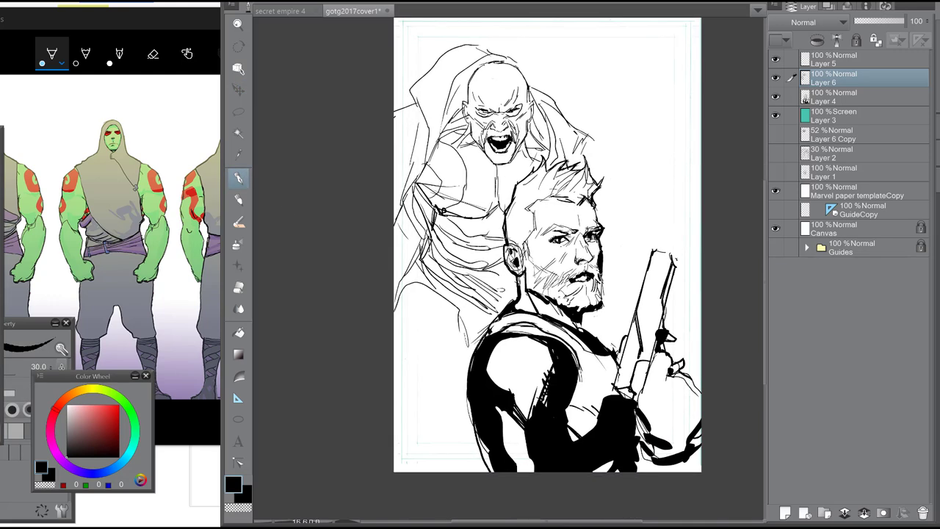
{"action": "left_click", "coordinate": [776, 78]}
{"action": "left_click", "coordinate": [776, 78]}
- Erase stray lines near the hero's ear and nudge a selected part of the hero's drawing on Layer 4
{"action": "key", "text": "e"}
{"action": "mouse_move", "coordinate": [525, 264]}
{"action": "left_mouse_down"}
{"action": "mouse_move", "coordinate": [515, 252]}
{"action": "mouse_move", "coordinate": [528, 245]}
{"action": "mouse_move", "coordinate": [514, 255]}
{"action": "left_mouse_up"}
{"action": "key", "text": "p"}
{"action": "left_click", "coordinate": [835, 97]}
{"action": "key", "text": "m"}
{"action": "key", "text": "k"}
{"action": "key", "text": "ctrl+d"}
- Show the Layer 2 sketch again and add a new layer above Layer 6
{"action": "left_click", "coordinate": [835, 78]}
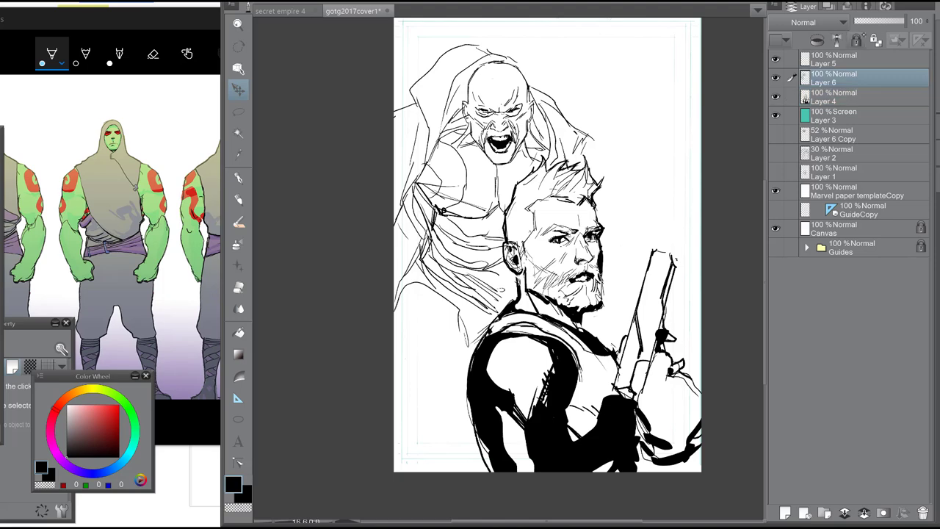
{"action": "left_click", "coordinate": [776, 153]}
{"action": "left_click", "coordinate": [786, 513]}
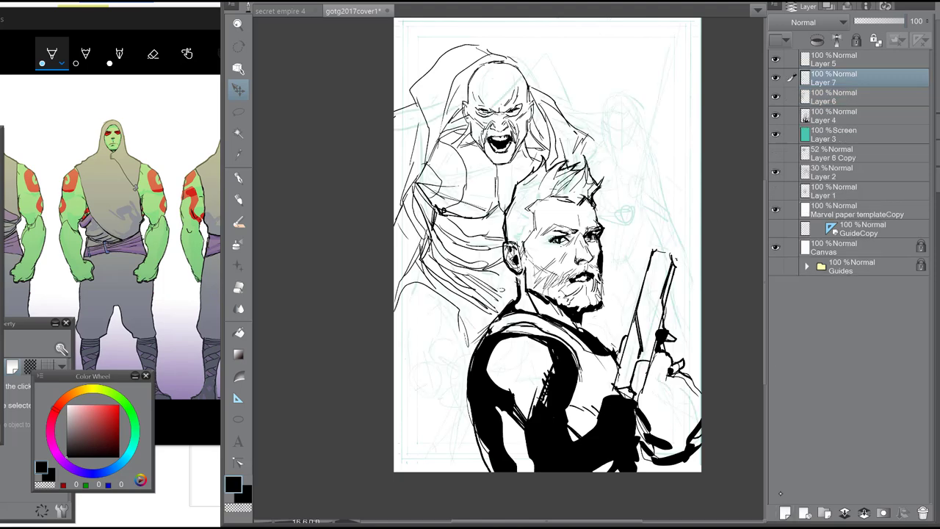
- Switch to the reguardiansofthegalaxyvariant (2) folder, open the green-skinned swordswoman picture as reference, and return to the drawing
{"action": "left_click", "coordinate": [294, 528]}
{"action": "mouse_move", "coordinate": [294, 528]}
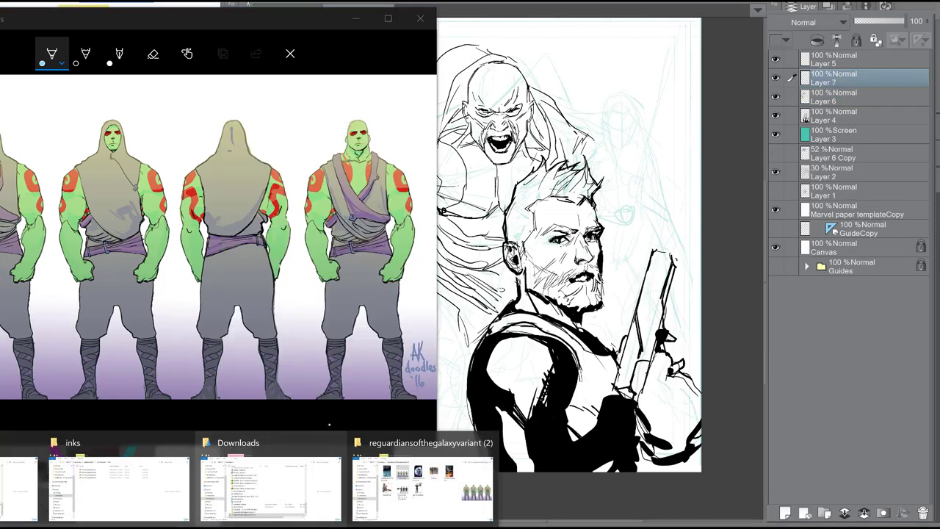
{"action": "left_click", "coordinate": [420, 485]}
{"action": "double_click", "coordinate": [369, 101]}
{"action": "left_click", "coordinate": [719, 33]}
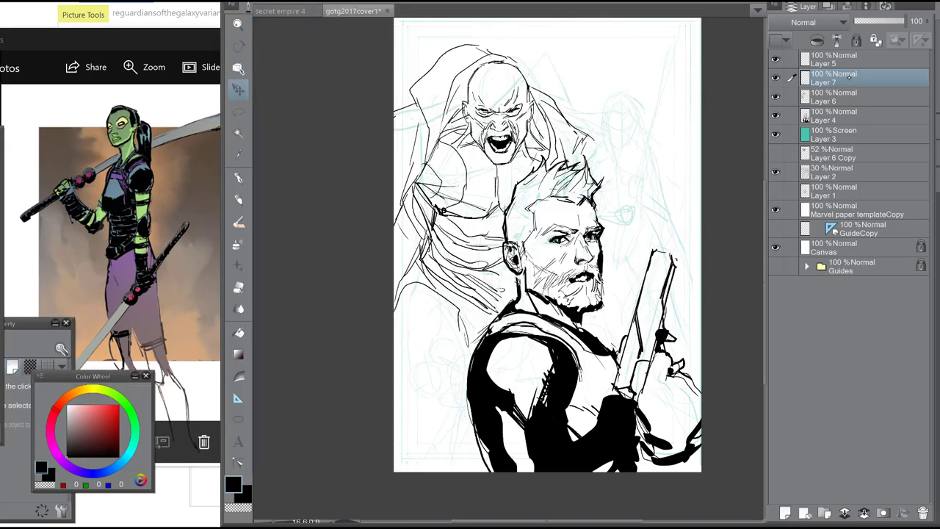
- Draw the swordswoman's small head on the new layer, with her hairline, tied-back hair and facial features
{"action": "key", "text": "p"}
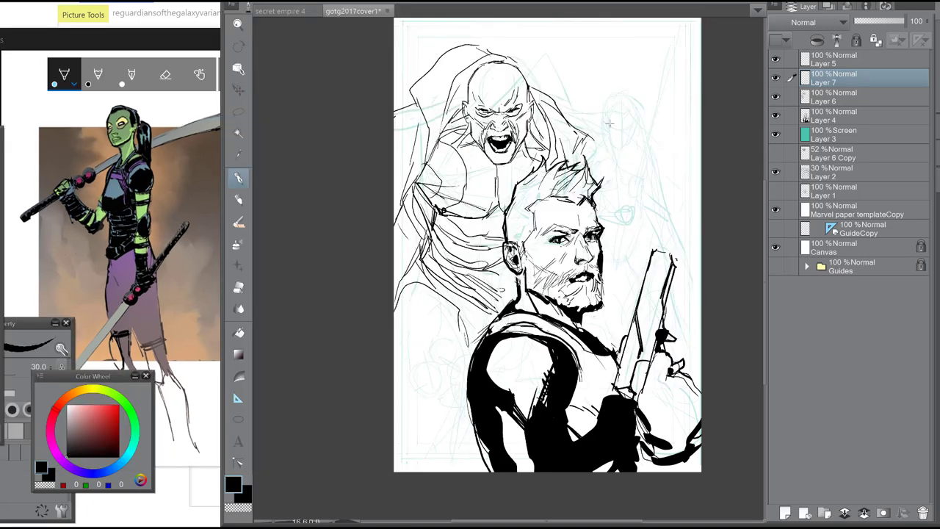
{"action": "left_click_drag", "start_coordinate": [628, 103], "coordinate": [621, 126]}
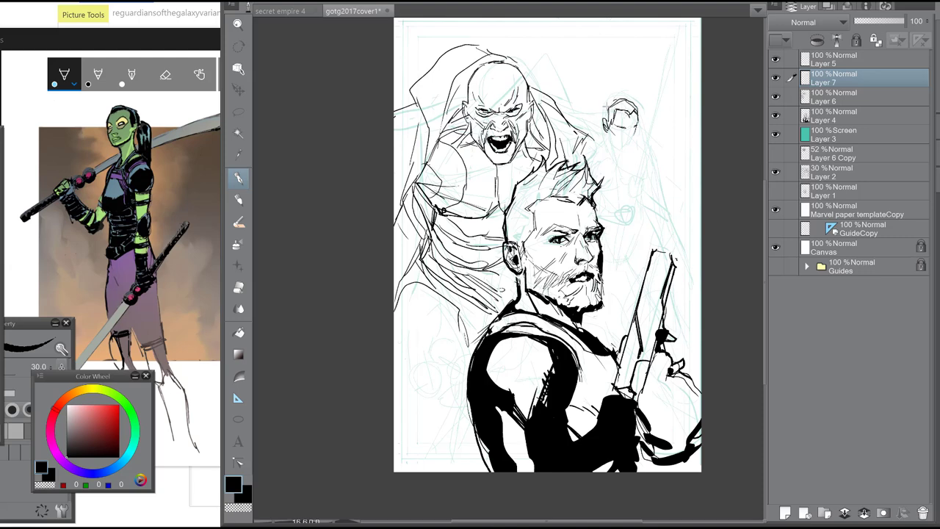
{"action": "left_click_drag", "start_coordinate": [604, 112], "coordinate": [593, 130]}
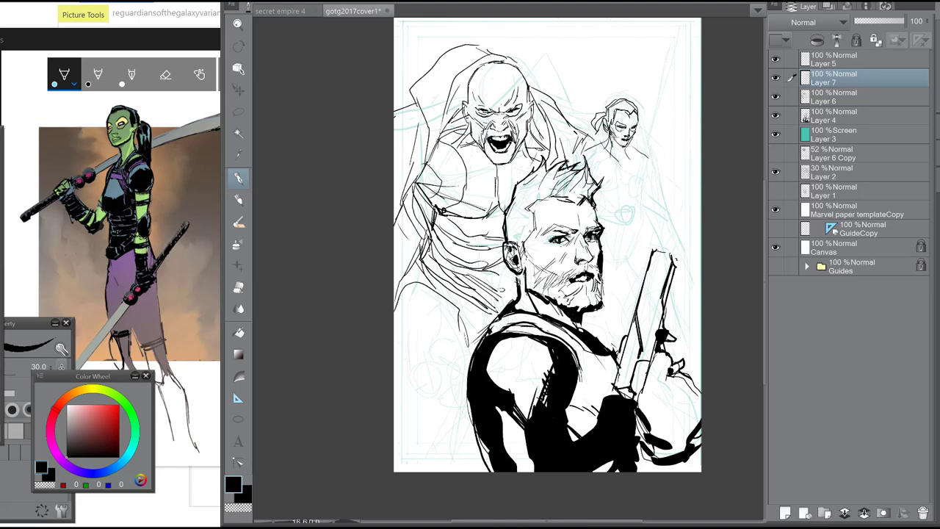
- Draw the swordswoman's hair, neck and torso outline, continuing down through the hip and leg behind the pistol
{"action": "left_click_drag", "start_coordinate": [597, 115], "coordinate": [614, 213]}
{"action": "left_click_drag", "start_coordinate": [610, 150], "coordinate": [635, 197]}
{"action": "mouse_move", "coordinate": [637, 154]}
{"action": "left_mouse_down"}
{"action": "mouse_move", "coordinate": [641, 242]}
{"action": "mouse_move", "coordinate": [607, 258]}
{"action": "left_mouse_up"}
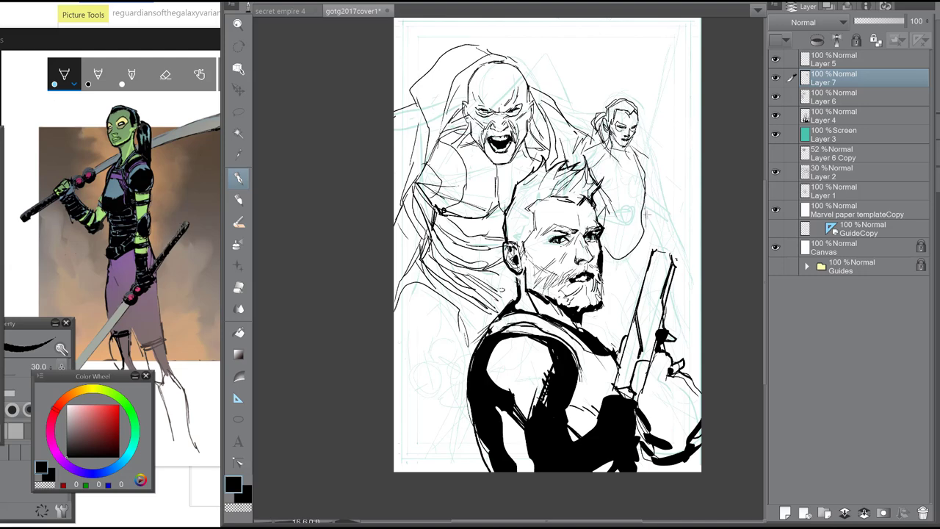
{"action": "left_click_drag", "start_coordinate": [646, 210], "coordinate": [682, 306]}
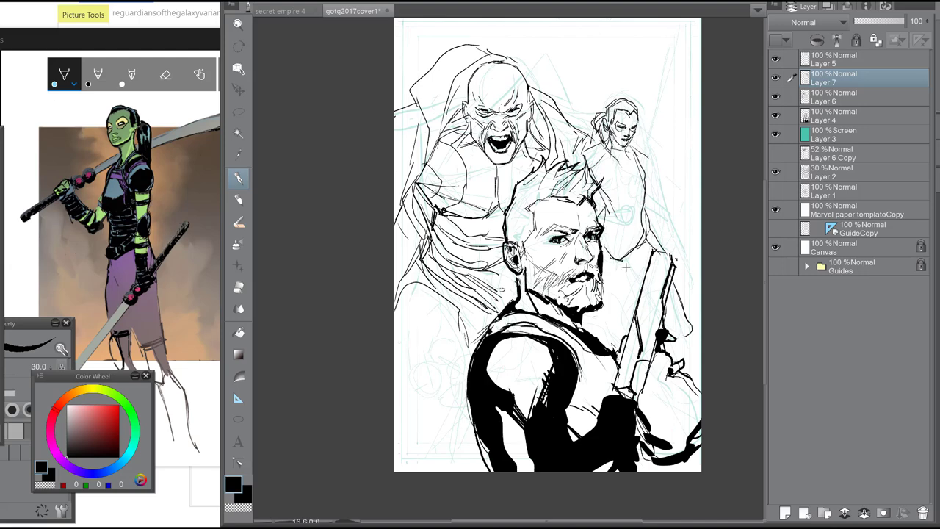
- Draw the swordswoman's collar, vest edges, horizontal waist bands and belt, along with the contours of her arm
{"action": "mouse_move", "coordinate": [615, 144]}
{"action": "left_mouse_down"}
{"action": "mouse_move", "coordinate": [599, 176]}
{"action": "mouse_move", "coordinate": [645, 153]}
{"action": "left_mouse_up"}
{"action": "left_click_drag", "start_coordinate": [644, 153], "coordinate": [647, 204]}
{"action": "left_click_drag", "start_coordinate": [611, 155], "coordinate": [601, 195]}
{"action": "left_click_drag", "start_coordinate": [607, 193], "coordinate": [644, 194]}
{"action": "left_click_drag", "start_coordinate": [606, 201], "coordinate": [646, 198]}
{"action": "left_click_drag", "start_coordinate": [605, 216], "coordinate": [644, 213]}
{"action": "left_click_drag", "start_coordinate": [640, 139], "coordinate": [662, 213]}
{"action": "left_click_drag", "start_coordinate": [650, 170], "coordinate": [669, 233]}
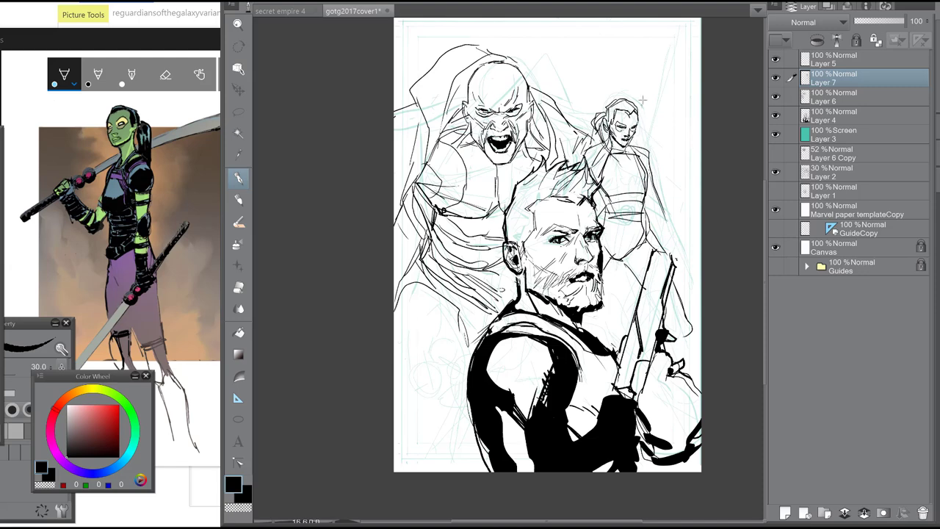
{"action": "mouse_move", "coordinate": [610, 229]}
{"action": "left_mouse_down"}
{"action": "mouse_move", "coordinate": [663, 215]}
{"action": "mouse_move", "coordinate": [667, 238]}
{"action": "left_mouse_up"}
- Draw the swordswoman's long upright sword with its hilt and gripping hand, and define her shoulder pads
{"action": "mouse_move", "coordinate": [661, 177]}
{"action": "left_mouse_down"}
{"action": "mouse_move", "coordinate": [653, 29]}
{"action": "mouse_move", "coordinate": [663, 130]}
{"action": "left_mouse_up"}
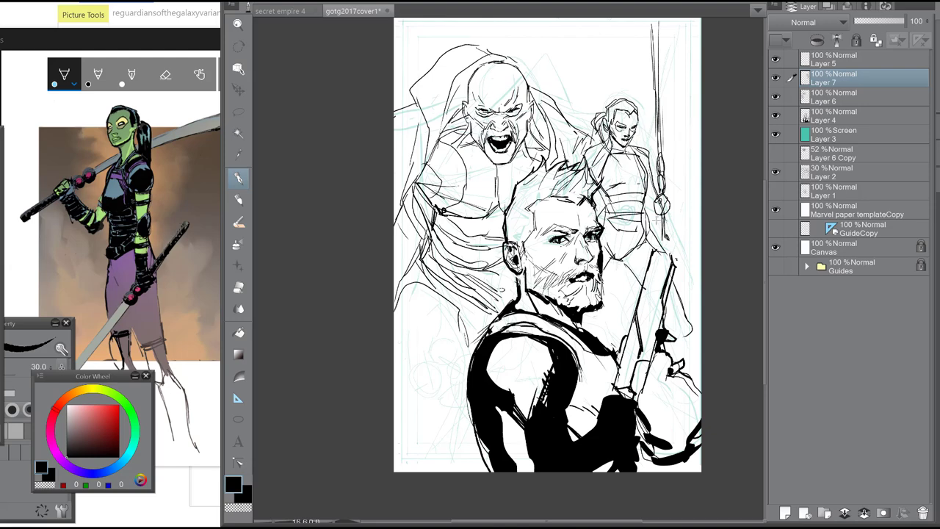
{"action": "mouse_move", "coordinate": [663, 236]}
{"action": "left_mouse_down"}
{"action": "mouse_move", "coordinate": [683, 305]}
{"action": "mouse_move", "coordinate": [670, 329]}
{"action": "left_mouse_up"}
{"action": "left_click_drag", "start_coordinate": [600, 147], "coordinate": [579, 169]}
{"action": "left_click_drag", "start_coordinate": [591, 149], "coordinate": [585, 169]}
{"action": "left_click_drag", "start_coordinate": [638, 146], "coordinate": [654, 166]}
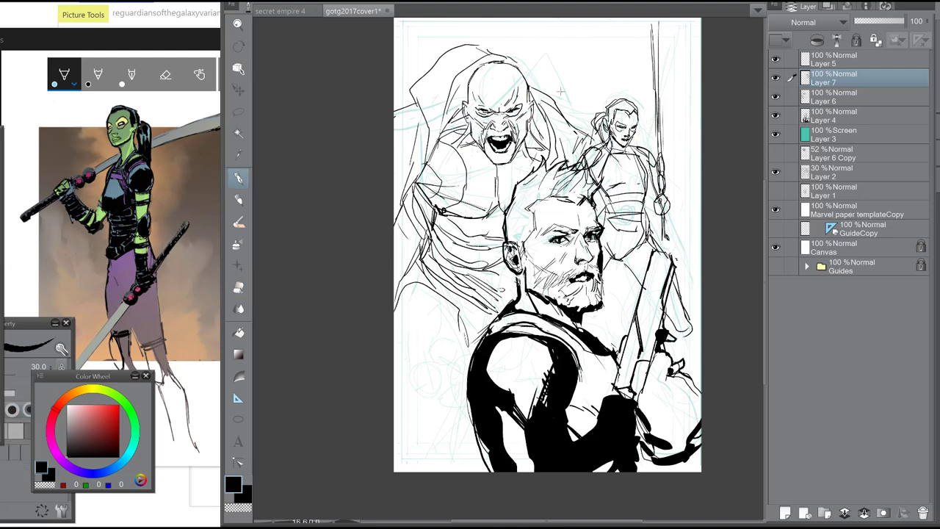
- Fill the top of the swordswoman's hair with solid black using the brush
{"action": "key", "text": "b"}
{"action": "mouse_move", "coordinate": [614, 107]}
{"action": "left_mouse_down"}
{"action": "mouse_move", "coordinate": [606, 124]}
{"action": "mouse_move", "coordinate": [623, 101]}
{"action": "mouse_move", "coordinate": [635, 109]}
{"action": "left_mouse_up"}
{"action": "scroll", "coordinate": [614, 156], "scroll_direction": "up", "scroll_amount": 1}
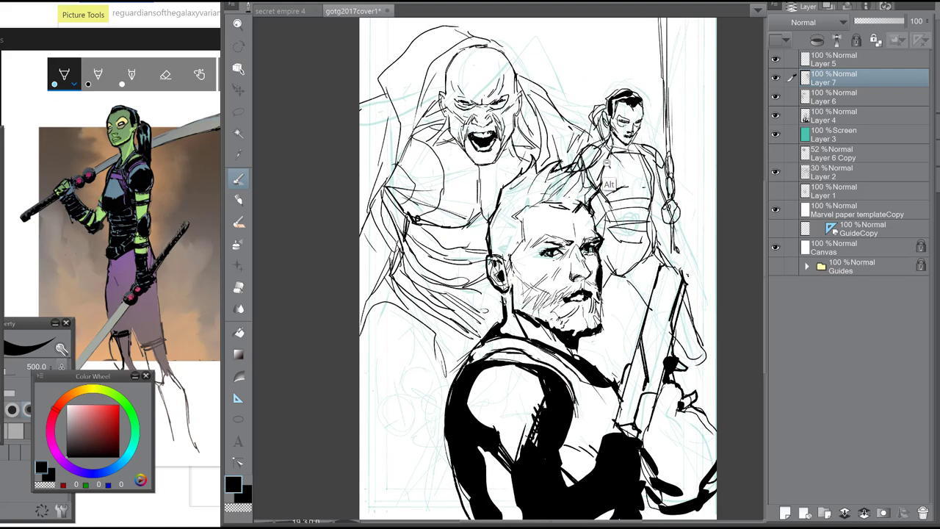
- Fill the swordswoman's ponytail behind her neck with solid black
{"action": "left_click_drag", "start_coordinate": [580, 143], "coordinate": [576, 153]}
{"action": "key", "text": "r"}
{"action": "left_click_drag", "start_coordinate": [581, 143], "coordinate": [581, 139]}
{"action": "key", "text": "e"}
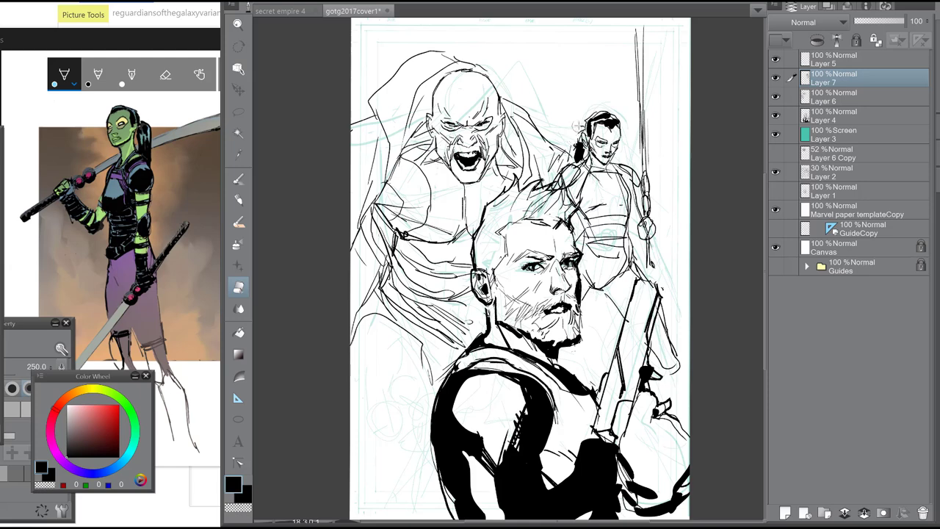
- Fill the swordswoman's shoulder pads, vest and waist bands with solid black, leaving thin gaps between the bands
{"action": "key", "text": "b"}
{"action": "left_click_drag", "start_coordinate": [565, 176], "coordinate": [570, 183]}
{"action": "mouse_move", "coordinate": [636, 176]}
{"action": "left_mouse_down"}
{"action": "mouse_move", "coordinate": [638, 186]}
{"action": "mouse_move", "coordinate": [596, 201]}
{"action": "mouse_move", "coordinate": [628, 199]}
{"action": "left_mouse_up"}
{"action": "mouse_move", "coordinate": [594, 163]}
{"action": "left_mouse_down"}
{"action": "mouse_move", "coordinate": [616, 184]}
{"action": "mouse_move", "coordinate": [578, 178]}
{"action": "mouse_move", "coordinate": [630, 182]}
{"action": "mouse_move", "coordinate": [617, 213]}
{"action": "mouse_move", "coordinate": [624, 230]}
{"action": "mouse_move", "coordinate": [610, 200]}
{"action": "mouse_move", "coordinate": [629, 192]}
{"action": "mouse_move", "coordinate": [599, 227]}
{"action": "mouse_move", "coordinate": [625, 253]}
{"action": "left_mouse_up"}
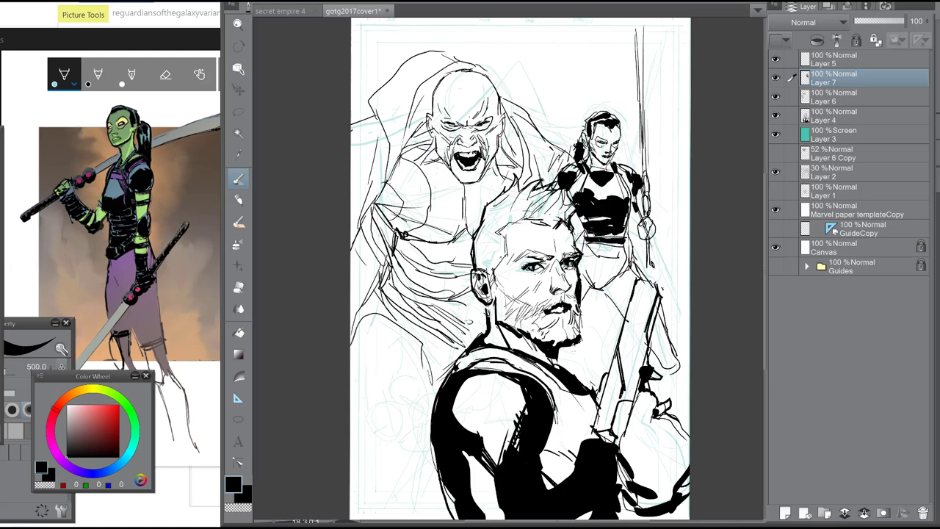
{"action": "left_click_drag", "start_coordinate": [577, 231], "coordinate": [623, 259]}
- Blacken the swordswoman's glove, arm bands and leg band, and deepen the shadows on her face and hair
{"action": "mouse_move", "coordinate": [649, 192]}
{"action": "left_mouse_down"}
{"action": "mouse_move", "coordinate": [641, 236]}
{"action": "mouse_move", "coordinate": [653, 241]}
{"action": "left_mouse_up"}
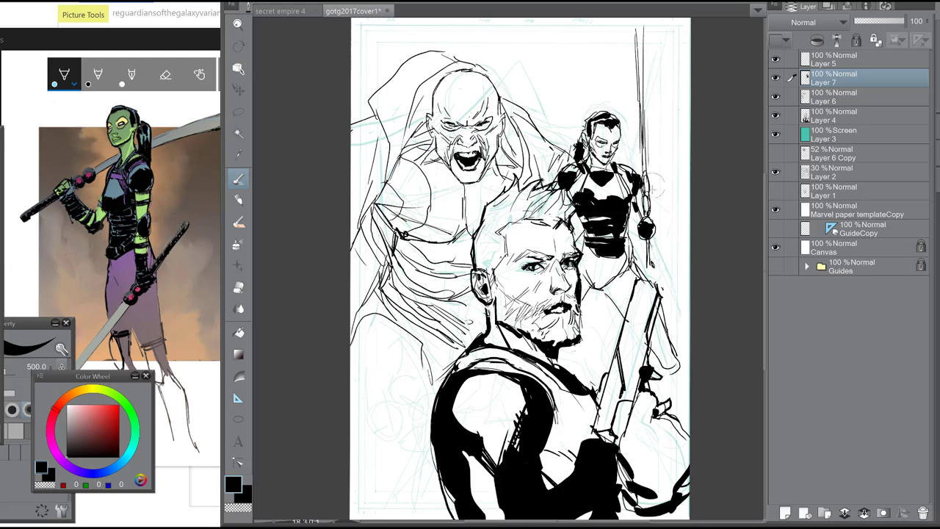
{"action": "left_click_drag", "start_coordinate": [646, 176], "coordinate": [637, 218]}
{"action": "left_click_drag", "start_coordinate": [652, 348], "coordinate": [675, 337]}
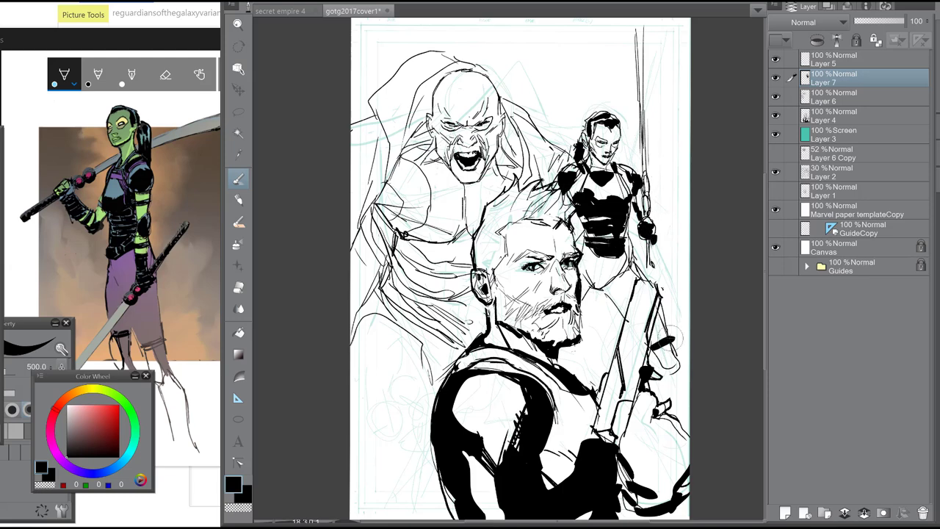
{"action": "left_click_drag", "start_coordinate": [649, 237], "coordinate": [652, 244]}
{"action": "left_click_drag", "start_coordinate": [646, 180], "coordinate": [647, 209]}
{"action": "mouse_move", "coordinate": [599, 140]}
{"action": "left_mouse_down"}
{"action": "mouse_move", "coordinate": [617, 138]}
{"action": "mouse_move", "coordinate": [604, 144]}
{"action": "mouse_move", "coordinate": [616, 160]}
{"action": "left_mouse_up"}
{"action": "mouse_move", "coordinate": [618, 122]}
{"action": "left_mouse_down"}
{"action": "mouse_move", "coordinate": [604, 140]}
{"action": "mouse_move", "coordinate": [630, 136]}
{"action": "mouse_move", "coordinate": [561, 166]}
{"action": "left_mouse_up"}
{"action": "scroll", "coordinate": [663, 176], "scroll_direction": "down", "scroll_amount": 3}
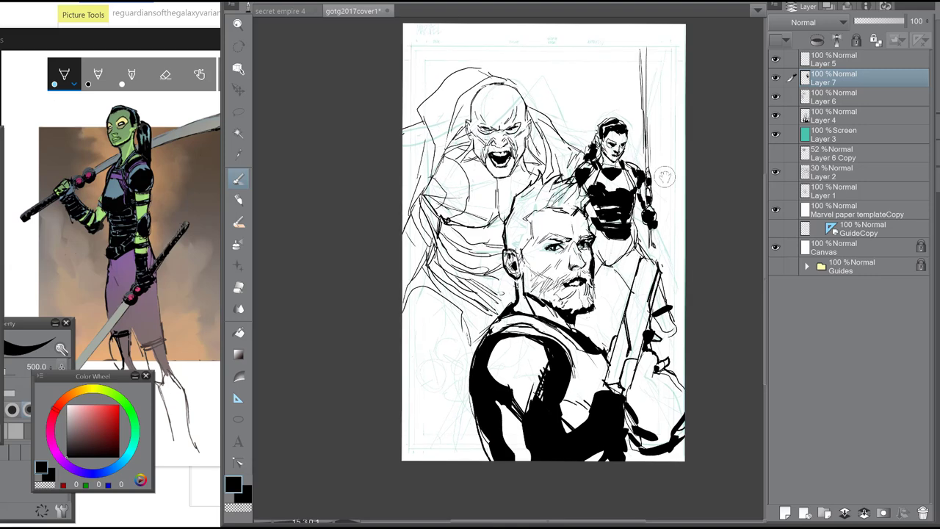
- Draw a second long upright blade rising behind the swordswoman's shoulder and shape the tip of the first sword
{"action": "left_click", "coordinate": [3, 401]}
{"action": "left_click_drag", "start_coordinate": [570, 48], "coordinate": [576, 168]}
{"action": "left_click_drag", "start_coordinate": [574, 41], "coordinate": [577, 167]}
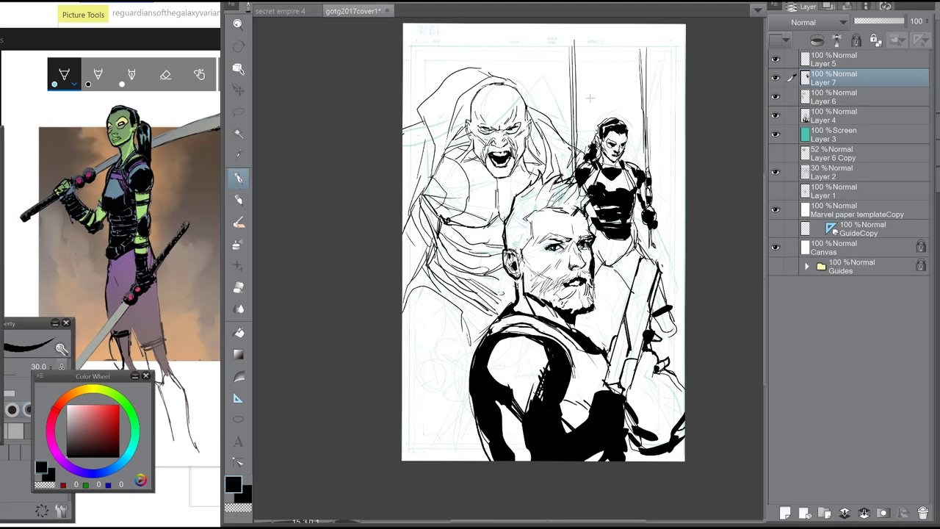
{"action": "left_click_drag", "start_coordinate": [640, 37], "coordinate": [647, 82]}
- Flip the canvas horizontally and refine the swordswoman's arm, hip and leg lines with the pen and eraser
{"action": "key", "text": "h"}
{"action": "left_click_drag", "start_coordinate": [394, 135], "coordinate": [394, 151]}
{"action": "key", "text": "e"}
{"action": "left_click_drag", "start_coordinate": [388, 222], "coordinate": [377, 245]}
{"action": "key", "text": "p"}
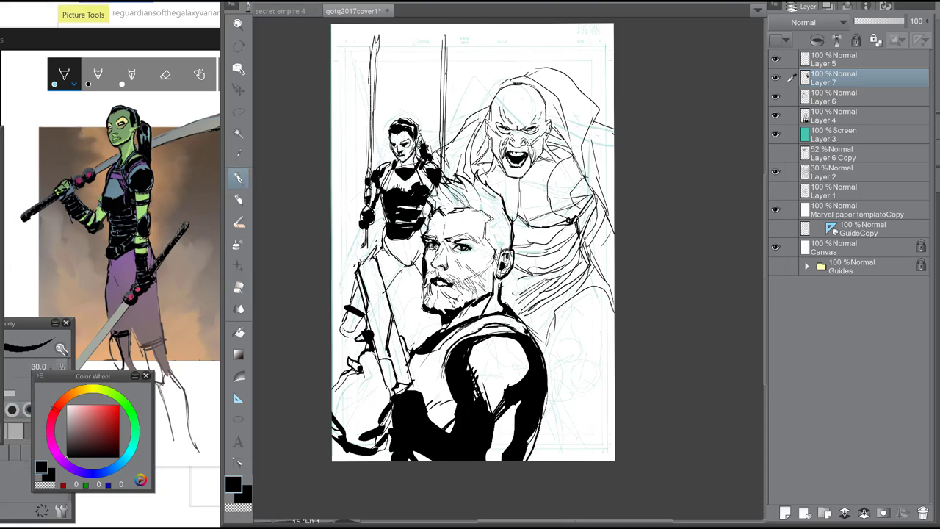
{"action": "left_click_drag", "start_coordinate": [426, 208], "coordinate": [419, 216]}
{"action": "left_click_drag", "start_coordinate": [356, 284], "coordinate": [345, 305]}
{"action": "left_click_drag", "start_coordinate": [345, 316], "coordinate": [358, 328]}
{"action": "left_click_drag", "start_coordinate": [352, 294], "coordinate": [344, 330]}
{"action": "left_click_drag", "start_coordinate": [386, 285], "coordinate": [406, 262]}
- Add a new layer above Layer 7 and hide the figure layers 4, 7 and 6
{"action": "left_click_drag", "start_coordinate": [581, 309], "coordinate": [577, 288]}
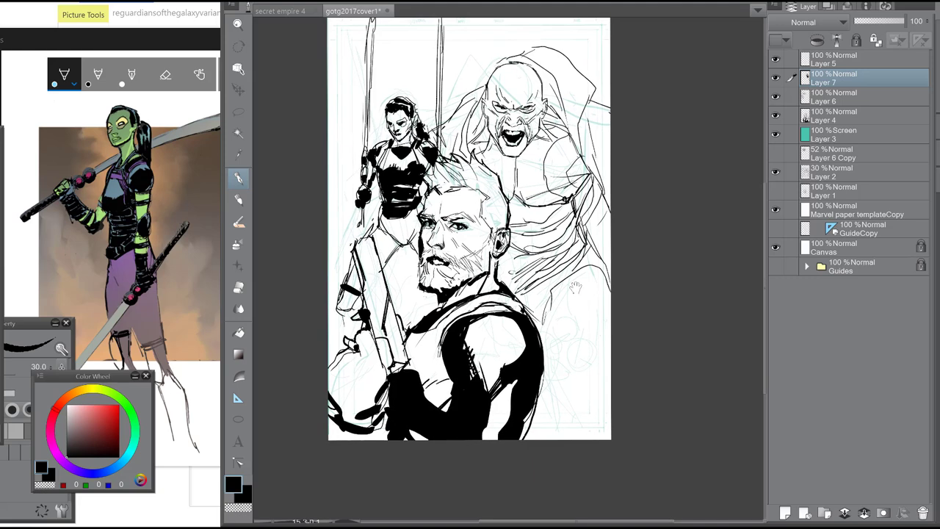
{"action": "left_click", "coordinate": [845, 97]}
{"action": "left_click", "coordinate": [845, 78]}
{"action": "left_click", "coordinate": [785, 513]}
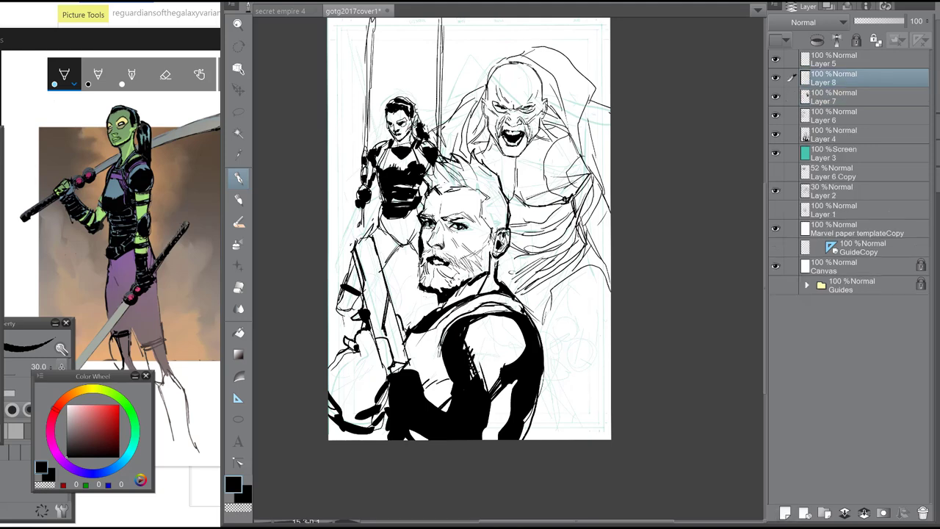
{"action": "left_click_drag", "start_coordinate": [582, 318], "coordinate": [585, 285]}
{"action": "left_click", "coordinate": [776, 134]}
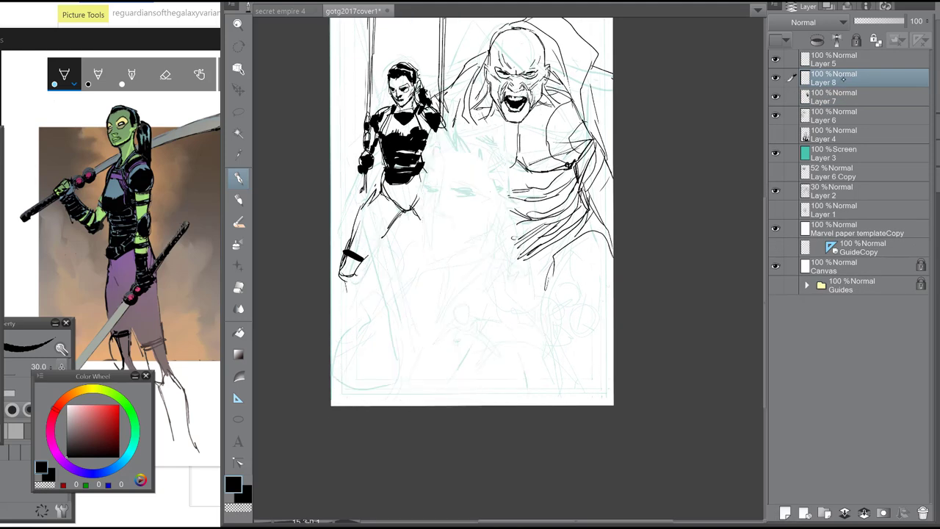
{"action": "left_click", "coordinate": [775, 96]}
{"action": "left_click", "coordinate": [776, 115]}
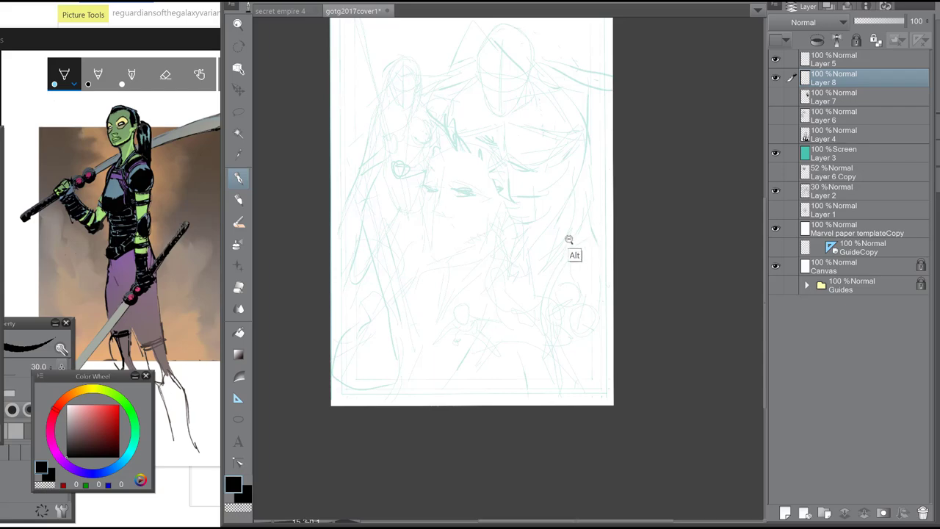
- Start the top line of the raccoon's head on Layer 8 and bring up the raccoon reference image
{"action": "left_click_drag", "start_coordinate": [569, 241], "coordinate": [569, 194]}
{"action": "left_click_drag", "start_coordinate": [492, 205], "coordinate": [514, 206]}
{"action": "left_click_drag", "start_coordinate": [519, 209], "coordinate": [527, 219]}
{"action": "left_click", "coordinate": [197, 388]}
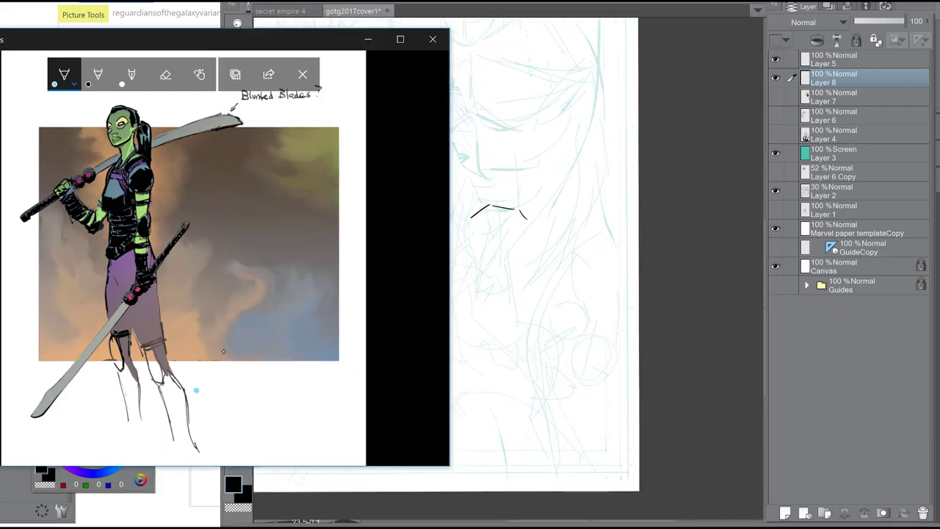
{"action": "left_click", "coordinate": [432, 41]}
{"action": "double_click", "coordinate": [99, 199]}
{"action": "left_click", "coordinate": [711, 153]}
- Draw the raccoon's pointed ears, the crown of its head and the pointed fur on its cheeks
{"action": "left_click_drag", "start_coordinate": [471, 216], "coordinate": [439, 206]}
{"action": "left_click_drag", "start_coordinate": [439, 206], "coordinate": [454, 238]}
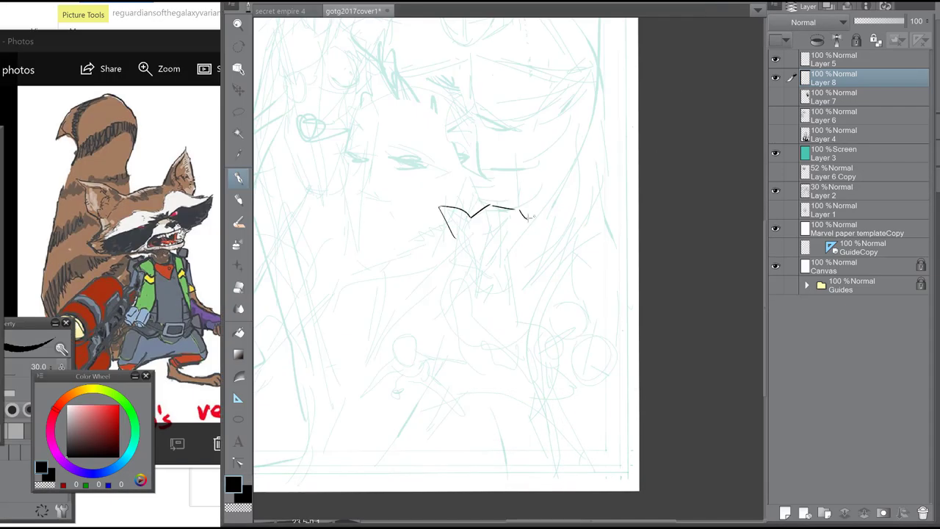
{"action": "left_click_drag", "start_coordinate": [527, 219], "coordinate": [562, 195]}
{"action": "left_click_drag", "start_coordinate": [562, 196], "coordinate": [553, 233]}
{"action": "left_click_drag", "start_coordinate": [432, 202], "coordinate": [446, 242]}
{"action": "left_click_drag", "start_coordinate": [521, 212], "coordinate": [529, 222]}
{"action": "left_click_drag", "start_coordinate": [470, 216], "coordinate": [521, 210]}
{"action": "left_click_drag", "start_coordinate": [461, 237], "coordinate": [445, 277]}
{"action": "left_click_drag", "start_coordinate": [542, 242], "coordinate": [543, 277]}
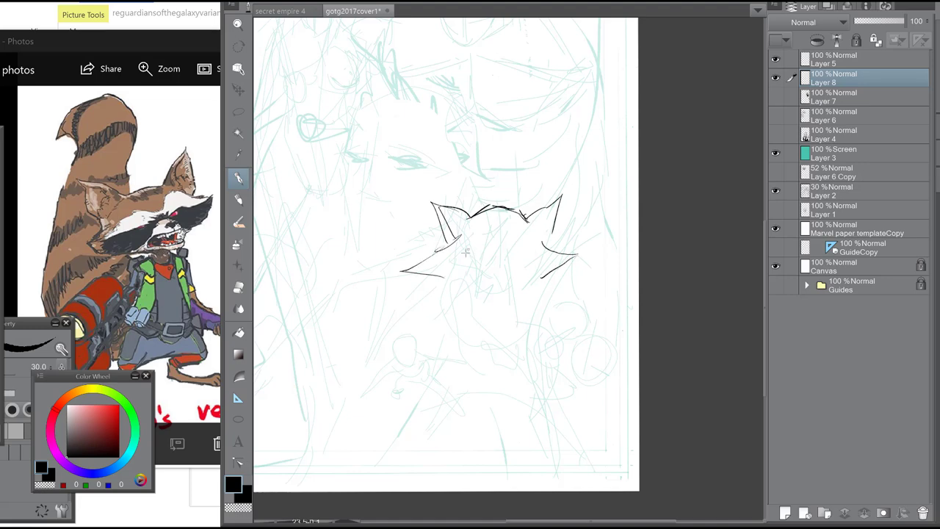
- Draw the raccoon's eye mask, angry eyes and nose, and hatch the dark mask areas
{"action": "mouse_move", "coordinate": [450, 250]}
{"action": "left_mouse_down"}
{"action": "mouse_move", "coordinate": [494, 265]}
{"action": "mouse_move", "coordinate": [484, 266]}
{"action": "mouse_move", "coordinate": [526, 257]}
{"action": "left_mouse_up"}
{"action": "mouse_move", "coordinate": [509, 263]}
{"action": "left_mouse_down"}
{"action": "mouse_move", "coordinate": [521, 247]}
{"action": "mouse_move", "coordinate": [545, 244]}
{"action": "mouse_move", "coordinate": [544, 278]}
{"action": "left_mouse_up"}
{"action": "mouse_move", "coordinate": [477, 257]}
{"action": "left_mouse_down"}
{"action": "mouse_move", "coordinate": [410, 274]}
{"action": "mouse_move", "coordinate": [563, 264]}
{"action": "left_mouse_up"}
{"action": "left_click_drag", "start_coordinate": [498, 288], "coordinate": [523, 284]}
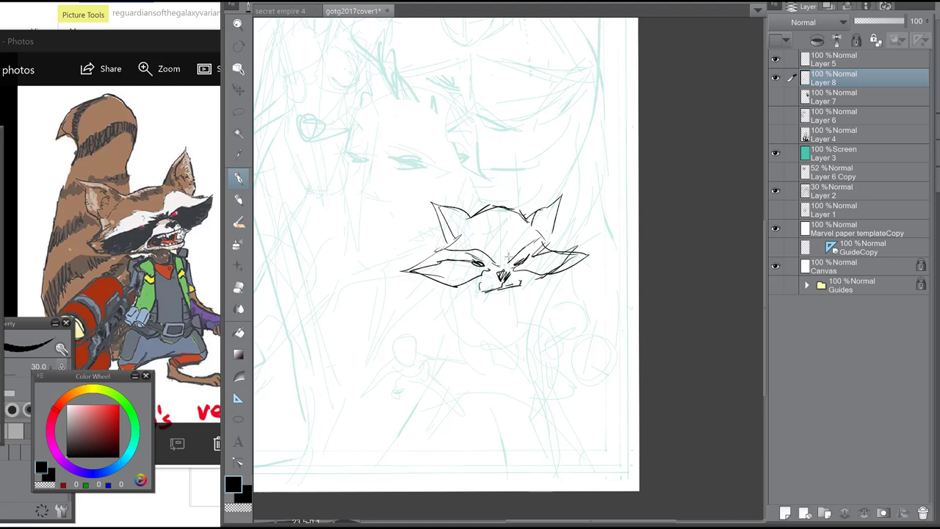
{"action": "left_click_drag", "start_coordinate": [419, 267], "coordinate": [432, 276]}
{"action": "mouse_move", "coordinate": [427, 262]}
{"action": "left_mouse_down"}
{"action": "mouse_move", "coordinate": [452, 283]}
{"action": "mouse_move", "coordinate": [470, 283]}
{"action": "left_mouse_up"}
{"action": "left_click_drag", "start_coordinate": [551, 263], "coordinate": [563, 269]}
{"action": "left_click_drag", "start_coordinate": [515, 274], "coordinate": [525, 281]}
- Draw the raccoon's open snarling mouth with teeth, along with its lower jaw and cheek line
{"action": "left_click_drag", "start_coordinate": [489, 309], "coordinate": [511, 304]}
{"action": "left_click_drag", "start_coordinate": [506, 296], "coordinate": [500, 296]}
{"action": "left_click_drag", "start_coordinate": [490, 307], "coordinate": [510, 319]}
{"action": "left_click_drag", "start_coordinate": [521, 276], "coordinate": [528, 282]}
{"action": "left_click_drag", "start_coordinate": [461, 289], "coordinate": [485, 312]}
{"action": "left_click_drag", "start_coordinate": [481, 296], "coordinate": [510, 320]}
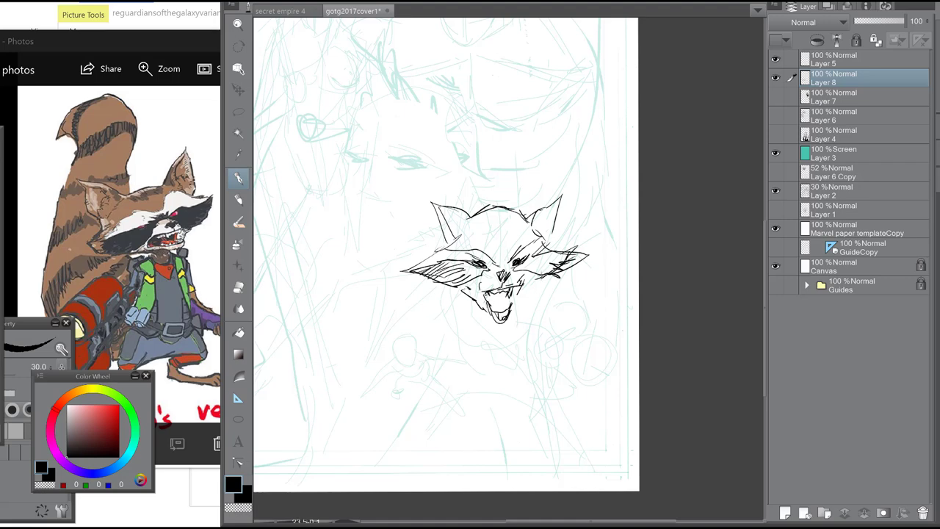
- Sketch the raccoon's shoulders and the rounded outline of its torso below the head
{"action": "mouse_move", "coordinate": [458, 288]}
{"action": "left_mouse_down"}
{"action": "mouse_move", "coordinate": [482, 311]}
{"action": "mouse_move", "coordinate": [456, 335]}
{"action": "mouse_move", "coordinate": [432, 332]}
{"action": "left_mouse_up"}
{"action": "left_click_drag", "start_coordinate": [462, 330], "coordinate": [448, 347]}
{"action": "left_click_drag", "start_coordinate": [524, 291], "coordinate": [530, 306]}
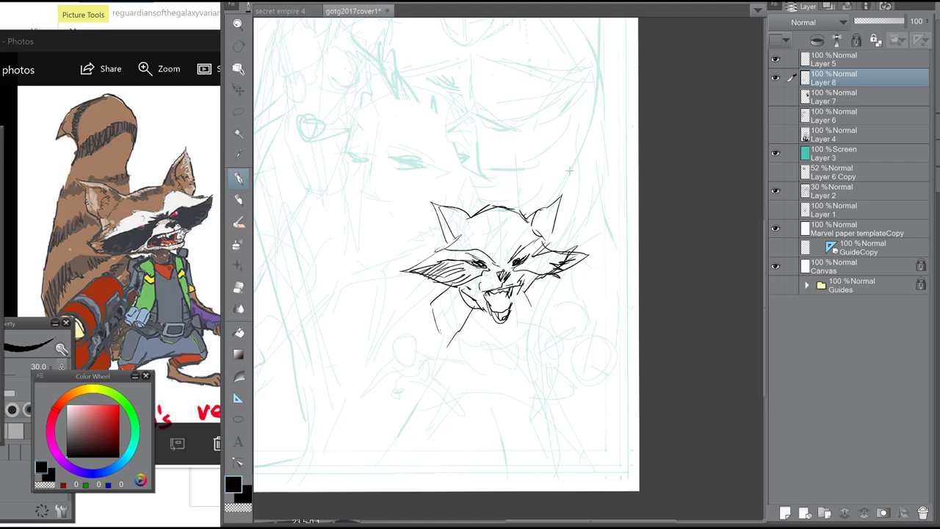
{"action": "mouse_move", "coordinate": [454, 329]}
{"action": "left_mouse_down"}
{"action": "mouse_move", "coordinate": [510, 373]}
{"action": "mouse_move", "coordinate": [529, 366]}
{"action": "left_mouse_up"}
- Draw the raccoon's bent leg, round knee and extended lower leg, and add the boot edges
{"action": "scroll", "coordinate": [536, 301], "scroll_direction": "down", "scroll_amount": 2}
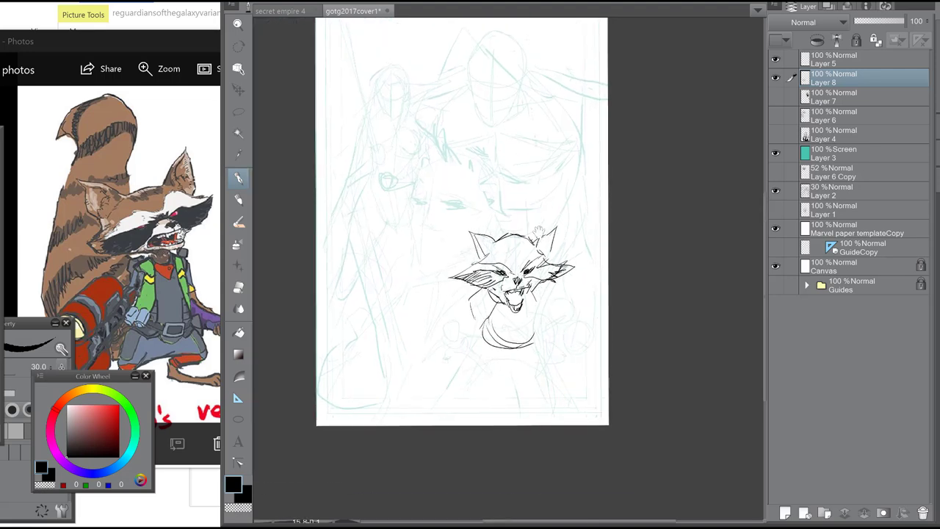
{"action": "left_click_drag", "start_coordinate": [477, 336], "coordinate": [457, 387]}
{"action": "mouse_move", "coordinate": [459, 388]}
{"action": "left_mouse_down"}
{"action": "mouse_move", "coordinate": [519, 367]}
{"action": "mouse_move", "coordinate": [563, 416]}
{"action": "left_mouse_up"}
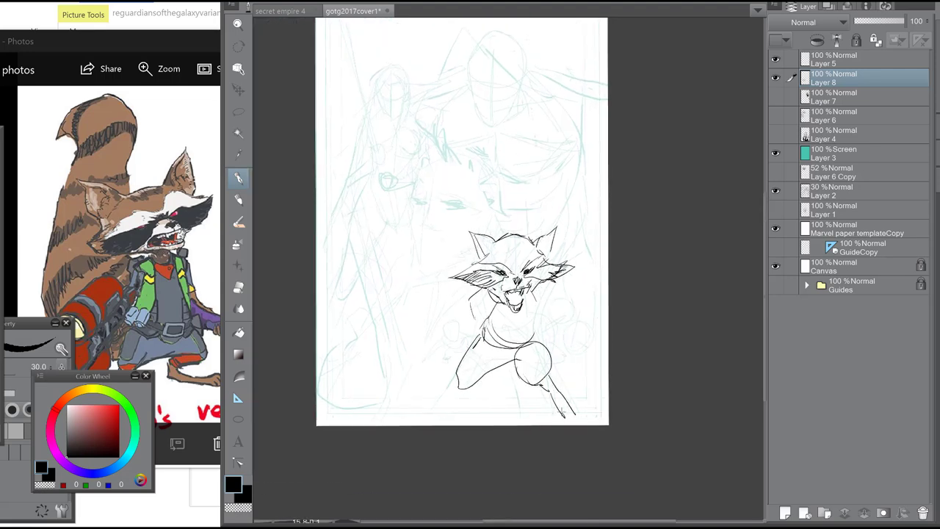
{"action": "left_click_drag", "start_coordinate": [459, 384], "coordinate": [483, 364]}
{"action": "left_click_drag", "start_coordinate": [469, 376], "coordinate": [502, 344]}
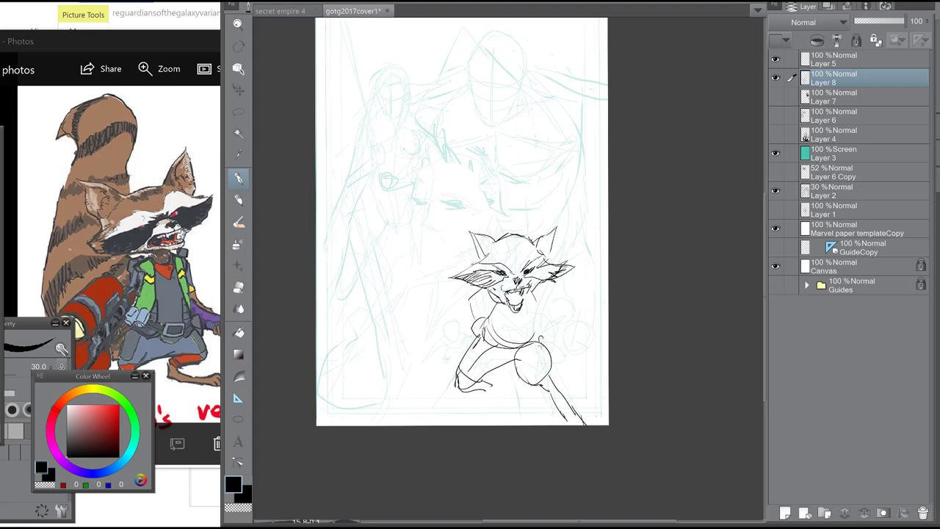
- Draw the raccoon's large gun as three round barrels pointing at the viewer, with inner rims and connecting edges
{"action": "left_click_drag", "start_coordinate": [571, 279], "coordinate": [580, 282]}
{"action": "left_click_drag", "start_coordinate": [538, 317], "coordinate": [545, 316]}
{"action": "mouse_move", "coordinate": [585, 338]}
{"action": "left_mouse_down"}
{"action": "mouse_move", "coordinate": [598, 347]}
{"action": "mouse_move", "coordinate": [587, 342]}
{"action": "left_mouse_up"}
{"action": "left_click_drag", "start_coordinate": [556, 349], "coordinate": [570, 359]}
{"action": "mouse_move", "coordinate": [562, 332]}
{"action": "left_mouse_down"}
{"action": "mouse_move", "coordinate": [581, 337]}
{"action": "mouse_move", "coordinate": [561, 358]}
{"action": "left_mouse_up"}
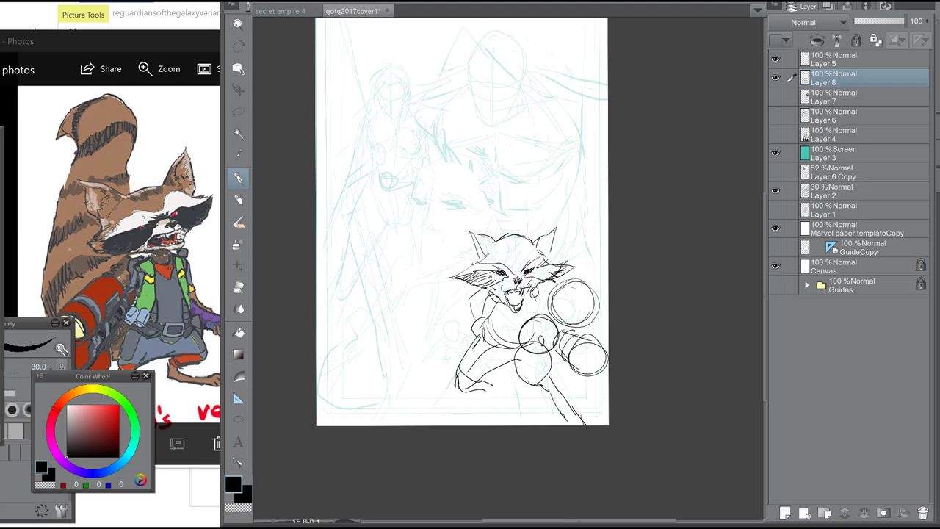
{"action": "left_click_drag", "start_coordinate": [580, 279], "coordinate": [529, 349]}
{"action": "mouse_move", "coordinate": [546, 292]}
{"action": "left_mouse_down"}
{"action": "mouse_move", "coordinate": [539, 318]}
{"action": "mouse_move", "coordinate": [588, 375]}
{"action": "left_mouse_up"}
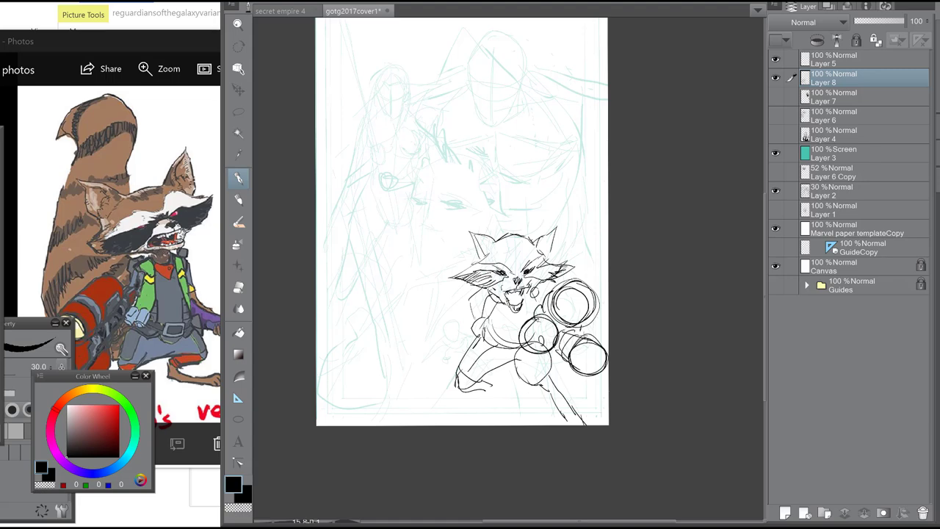
{"action": "mouse_move", "coordinate": [569, 313]}
{"action": "left_mouse_down"}
{"action": "mouse_move", "coordinate": [562, 367]}
{"action": "mouse_move", "coordinate": [595, 331]}
{"action": "left_mouse_up"}
{"action": "left_click_drag", "start_coordinate": [543, 353], "coordinate": [548, 378]}
- Draw the raccoon's long tapering tail extending diagonally behind its body, checking the reference image
{"action": "left_click_drag", "start_coordinate": [417, 351], "coordinate": [466, 324]}
{"action": "left_click", "coordinate": [147, 257]}
{"action": "left_click", "coordinate": [661, 353]}
{"action": "left_click_drag", "start_coordinate": [412, 349], "coordinate": [362, 388]}
{"action": "mouse_move", "coordinate": [364, 389]}
{"action": "left_mouse_down"}
{"action": "mouse_move", "coordinate": [435, 377]}
{"action": "mouse_move", "coordinate": [468, 331]}
{"action": "mouse_move", "coordinate": [407, 394]}
{"action": "left_mouse_up"}
{"action": "left_click_drag", "start_coordinate": [448, 366], "coordinate": [461, 360]}
- Refine the lines of the raccoon's eye mask, gun barrels, torso and legs
{"action": "mouse_move", "coordinate": [573, 277]}
{"action": "left_mouse_down"}
{"action": "mouse_move", "coordinate": [553, 231]}
{"action": "mouse_move", "coordinate": [507, 235]}
{"action": "mouse_move", "coordinate": [477, 270]}
{"action": "left_mouse_up"}
{"action": "mouse_move", "coordinate": [596, 287]}
{"action": "left_mouse_down"}
{"action": "mouse_move", "coordinate": [568, 316]}
{"action": "mouse_move", "coordinate": [563, 368]}
{"action": "left_mouse_up"}
{"action": "left_click_drag", "start_coordinate": [576, 331], "coordinate": [526, 345]}
{"action": "left_click_drag", "start_coordinate": [537, 301], "coordinate": [535, 324]}
{"action": "mouse_move", "coordinate": [482, 348]}
{"action": "left_mouse_down"}
{"action": "mouse_move", "coordinate": [456, 391]}
{"action": "mouse_move", "coordinate": [517, 370]}
{"action": "left_mouse_up"}
{"action": "left_click_drag", "start_coordinate": [561, 382], "coordinate": [584, 421]}
{"action": "left_click_drag", "start_coordinate": [544, 373], "coordinate": [560, 399]}
{"action": "mouse_move", "coordinate": [481, 318]}
{"action": "left_mouse_down"}
{"action": "mouse_move", "coordinate": [481, 335]}
{"action": "mouse_move", "coordinate": [409, 366]}
{"action": "mouse_move", "coordinate": [488, 338]}
{"action": "mouse_move", "coordinate": [515, 354]}
{"action": "mouse_move", "coordinate": [513, 365]}
{"action": "left_mouse_up"}
{"action": "key", "text": "e"}
{"action": "key", "text": "p"}
{"action": "key", "text": "p"}
- Fill the gun barrel openings, knee shadow, eye mask and open mouth of the raccoon with solid black
{"action": "left_click_drag", "start_coordinate": [545, 353], "coordinate": [567, 379]}
{"action": "left_click_drag", "start_coordinate": [561, 323], "coordinate": [575, 332]}
{"action": "mouse_move", "coordinate": [565, 297]}
{"action": "left_mouse_down"}
{"action": "mouse_move", "coordinate": [576, 336]}
{"action": "mouse_move", "coordinate": [584, 317]}
{"action": "left_mouse_up"}
{"action": "mouse_move", "coordinate": [530, 326]}
{"action": "left_mouse_down"}
{"action": "mouse_move", "coordinate": [551, 348]}
{"action": "mouse_move", "coordinate": [589, 357]}
{"action": "left_mouse_up"}
{"action": "mouse_move", "coordinate": [460, 275]}
{"action": "left_mouse_down"}
{"action": "mouse_move", "coordinate": [494, 287]}
{"action": "mouse_move", "coordinate": [507, 279]}
{"action": "left_mouse_up"}
{"action": "left_click_drag", "start_coordinate": [529, 278], "coordinate": [565, 269]}
{"action": "mouse_move", "coordinate": [503, 288]}
{"action": "left_mouse_down"}
{"action": "mouse_move", "coordinate": [522, 307]}
{"action": "mouse_move", "coordinate": [484, 328]}
{"action": "left_mouse_up"}
{"action": "left_click_drag", "start_coordinate": [531, 299], "coordinate": [537, 309]}
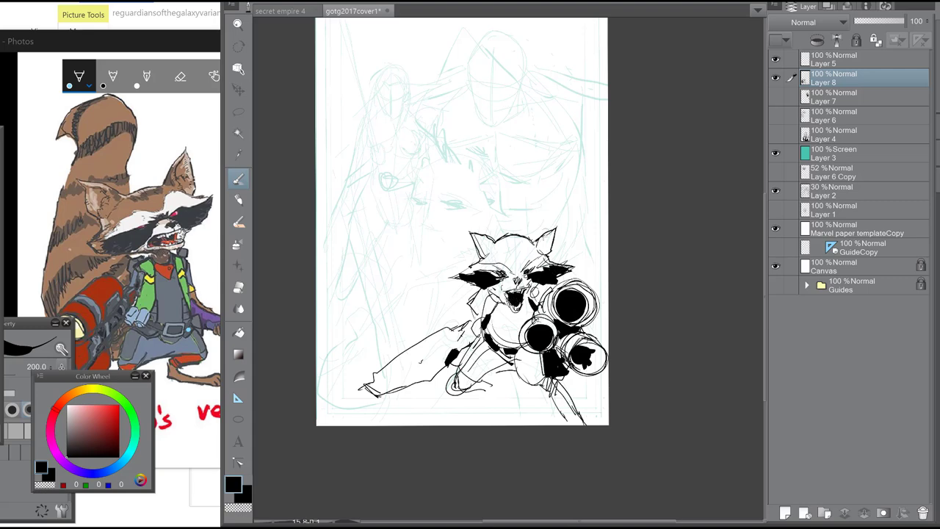
- Add black accents inside the raccoon's ears, black stripes on its tail and shadows around the gun
{"action": "left_click_drag", "start_coordinate": [476, 232], "coordinate": [492, 250]}
{"action": "left_click_drag", "start_coordinate": [538, 238], "coordinate": [553, 252]}
{"action": "left_click_drag", "start_coordinate": [464, 331], "coordinate": [472, 345]}
{"action": "left_click_drag", "start_coordinate": [414, 364], "coordinate": [419, 365]}
{"action": "left_click_drag", "start_coordinate": [428, 365], "coordinate": [435, 353]}
{"action": "mouse_move", "coordinate": [450, 346]}
{"action": "left_mouse_down"}
{"action": "mouse_move", "coordinate": [457, 328]}
{"action": "mouse_move", "coordinate": [475, 353]}
{"action": "mouse_move", "coordinate": [485, 335]}
{"action": "left_mouse_up"}
{"action": "left_click_drag", "start_coordinate": [524, 324], "coordinate": [554, 349]}
{"action": "mouse_move", "coordinate": [544, 300]}
{"action": "left_mouse_down"}
{"action": "mouse_move", "coordinate": [549, 306]}
{"action": "mouse_move", "coordinate": [575, 286]}
{"action": "left_mouse_up"}
- Erase stray marks around the gun barrels and darken the area between the raccoon's cheek and the upper barrel
{"action": "key", "text": "e"}
{"action": "mouse_move", "coordinate": [559, 316]}
{"action": "left_mouse_down"}
{"action": "mouse_move", "coordinate": [579, 325]}
{"action": "mouse_move", "coordinate": [573, 366]}
{"action": "left_mouse_up"}
{"action": "left_click_drag", "start_coordinate": [584, 342], "coordinate": [595, 343]}
{"action": "key", "text": "p"}
{"action": "left_click_drag", "start_coordinate": [538, 295], "coordinate": [546, 286]}
{"action": "mouse_move", "coordinate": [539, 287]}
{"action": "left_mouse_down"}
{"action": "mouse_move", "coordinate": [547, 295]}
{"action": "mouse_move", "coordinate": [550, 280]}
{"action": "left_mouse_up"}
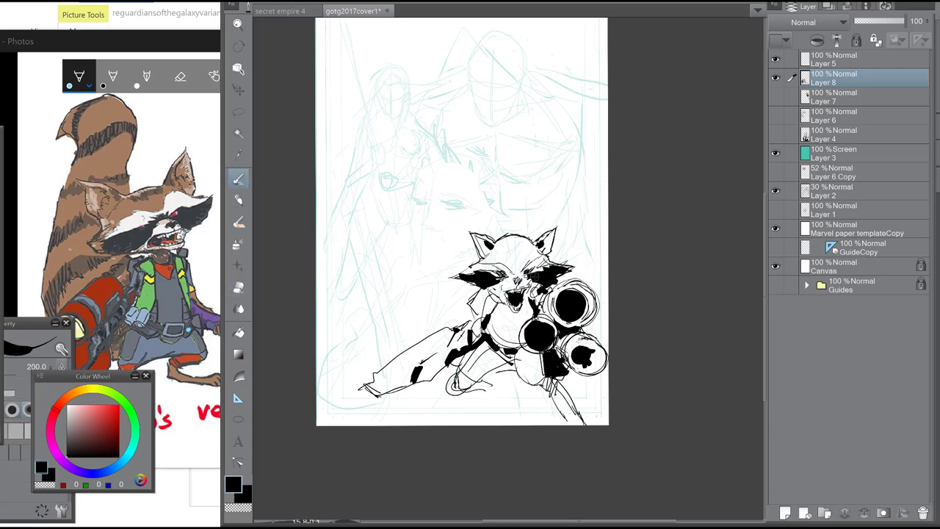
- Strengthen the blacks on the raccoon's muzzle and chest and along the underside of its tail
{"action": "mouse_move", "coordinate": [492, 290]}
{"action": "left_mouse_down"}
{"action": "mouse_move", "coordinate": [507, 307]}
{"action": "mouse_move", "coordinate": [497, 335]}
{"action": "mouse_move", "coordinate": [513, 320]}
{"action": "left_mouse_up"}
{"action": "left_click_drag", "start_coordinate": [492, 328], "coordinate": [507, 343]}
{"action": "left_click_drag", "start_coordinate": [446, 368], "coordinate": [474, 325]}
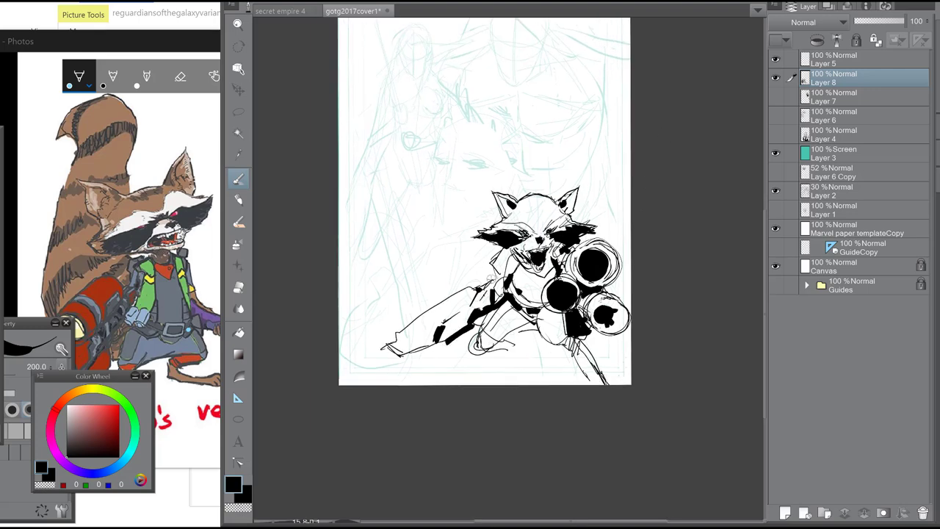
- Thicken the contours of the raccoon's arm, legs and gun barrels, blacken the tail tip and add its foot
{"action": "left_click_drag", "start_coordinate": [498, 268], "coordinate": [490, 284]}
{"action": "left_click_drag", "start_coordinate": [502, 252], "coordinate": [492, 269]}
{"action": "left_click_drag", "start_coordinate": [385, 347], "coordinate": [402, 355]}
{"action": "left_click_drag", "start_coordinate": [535, 324], "coordinate": [564, 344]}
{"action": "mouse_move", "coordinate": [532, 325]}
{"action": "left_mouse_down"}
{"action": "mouse_move", "coordinate": [465, 369]}
{"action": "mouse_move", "coordinate": [509, 359]}
{"action": "left_mouse_up"}
{"action": "mouse_move", "coordinate": [581, 336]}
{"action": "left_mouse_down"}
{"action": "mouse_move", "coordinate": [609, 383]}
{"action": "mouse_move", "coordinate": [589, 384]}
{"action": "left_mouse_up"}
{"action": "left_click_drag", "start_coordinate": [588, 323], "coordinate": [623, 338]}
{"action": "left_click_drag", "start_coordinate": [607, 291], "coordinate": [629, 325]}
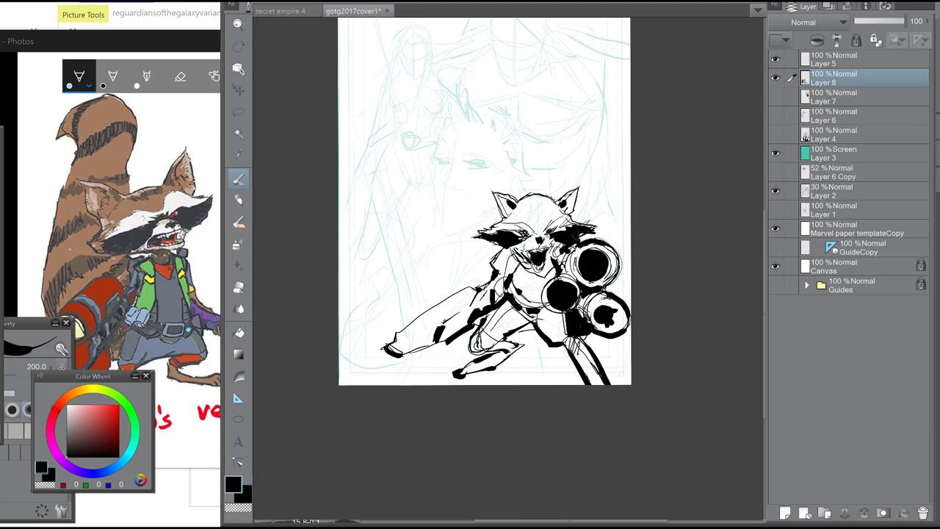
- Select the area around the raccoon, add a layer beneath its line art, paint a white backing and deselect
{"action": "key", "text": "w"}
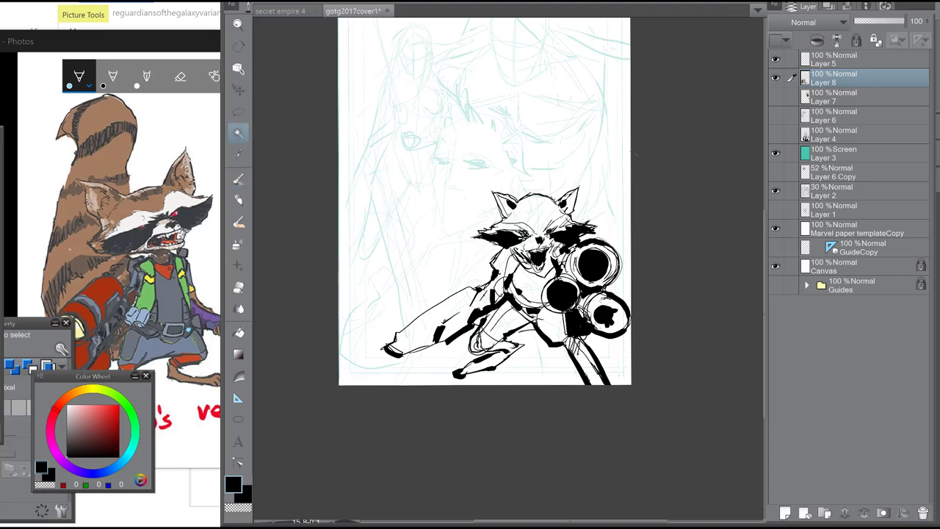
{"action": "left_click", "coordinate": [623, 206]}
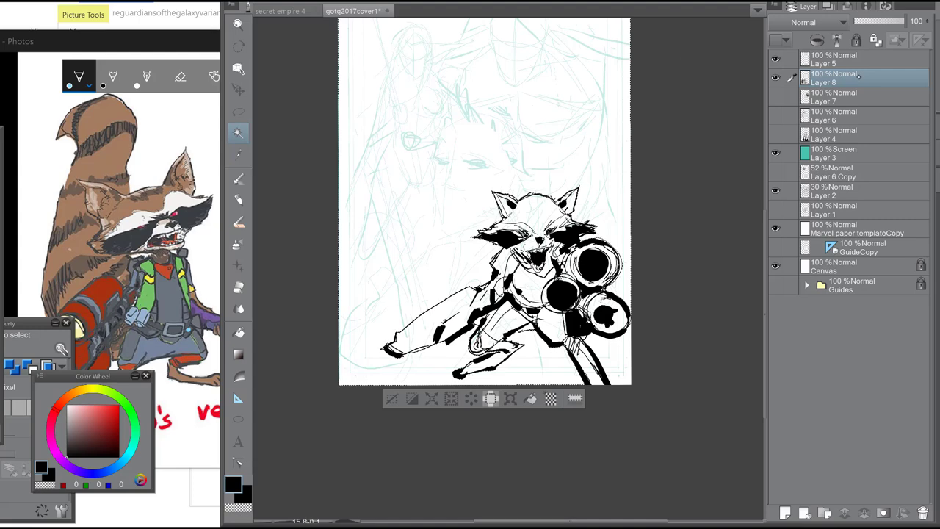
{"action": "left_click", "coordinate": [785, 513]}
{"action": "key", "text": "b"}
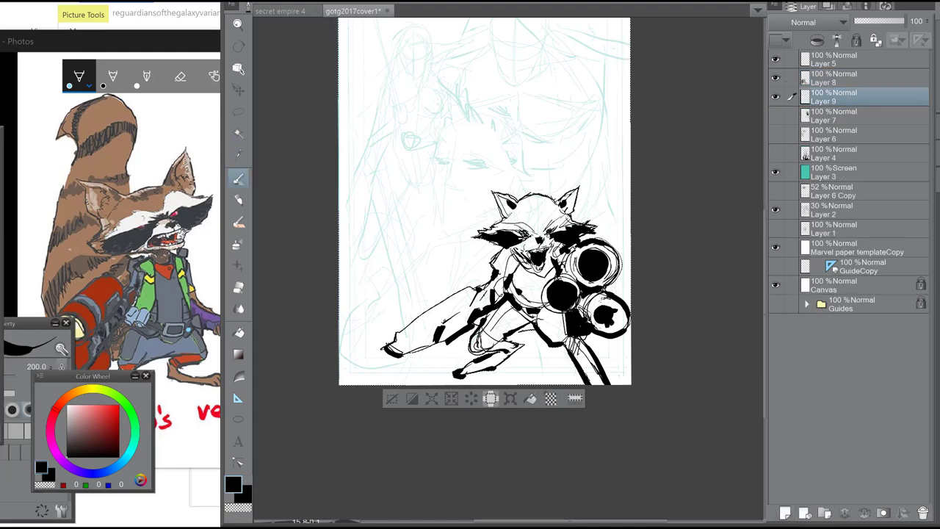
{"action": "left_click", "coordinate": [519, 208], "text": "alt"}
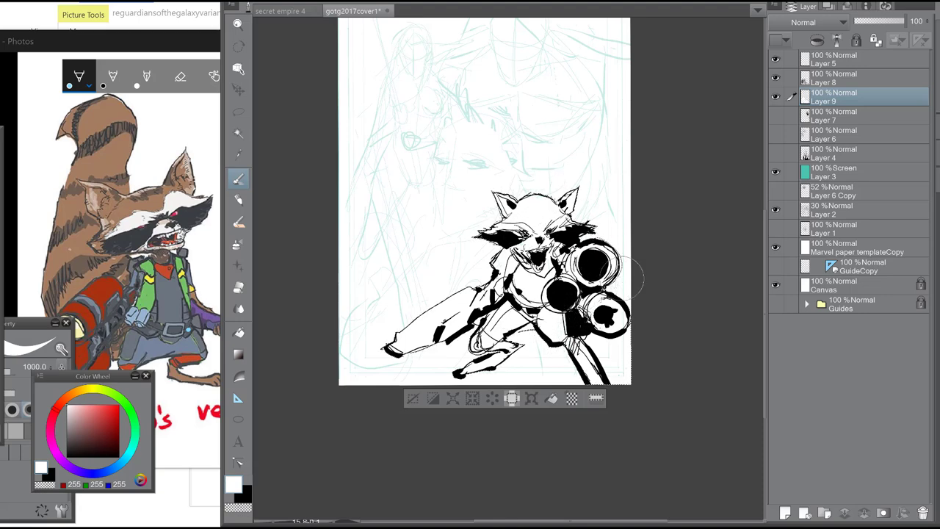
{"action": "key", "text": "ctrl+d"}
- Try merging the raccoon's line art with its white backing, and show Layer 7 and Layer 6 again
{"action": "left_click", "coordinate": [858, 78]}
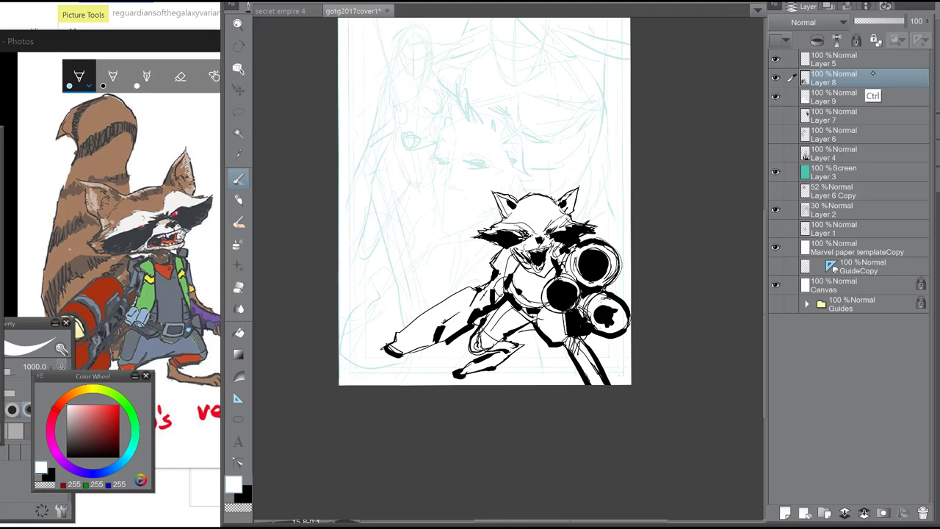
{"action": "key", "text": "ctrl+e"}
{"action": "left_click", "coordinate": [778, 97]}
{"action": "left_click", "coordinate": [778, 115]}
- Toggle the hero's Layer 4 on and off to check the raccoon's overlap, and undo the layer merge
{"action": "left_click", "coordinate": [779, 134]}
{"action": "left_click", "coordinate": [780, 134]}
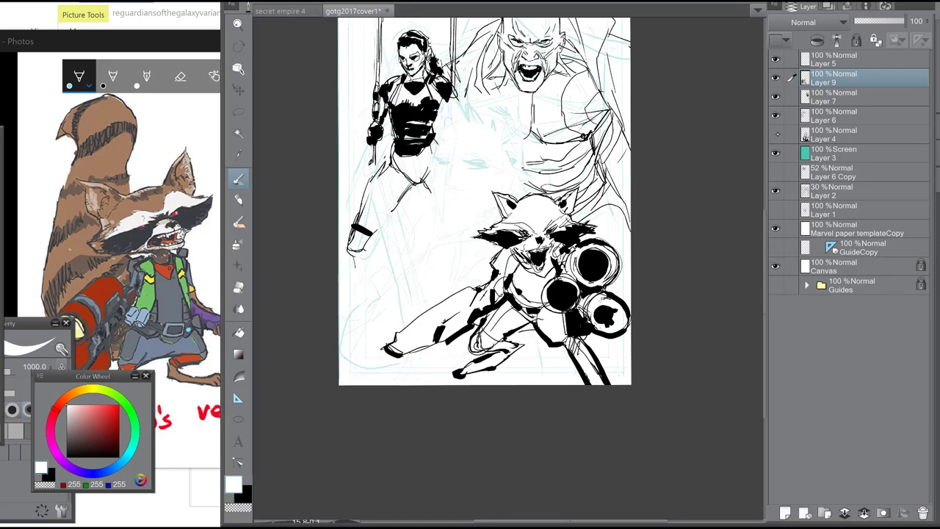
{"action": "left_click", "coordinate": [780, 134]}
{"action": "left_click", "coordinate": [780, 135]}
{"action": "left_click", "coordinate": [778, 134]}
{"action": "left_click", "coordinate": [779, 134]}
{"action": "left_click", "coordinate": [778, 134]}
{"action": "left_click", "coordinate": [779, 134]}
{"action": "left_click", "coordinate": [779, 134]}
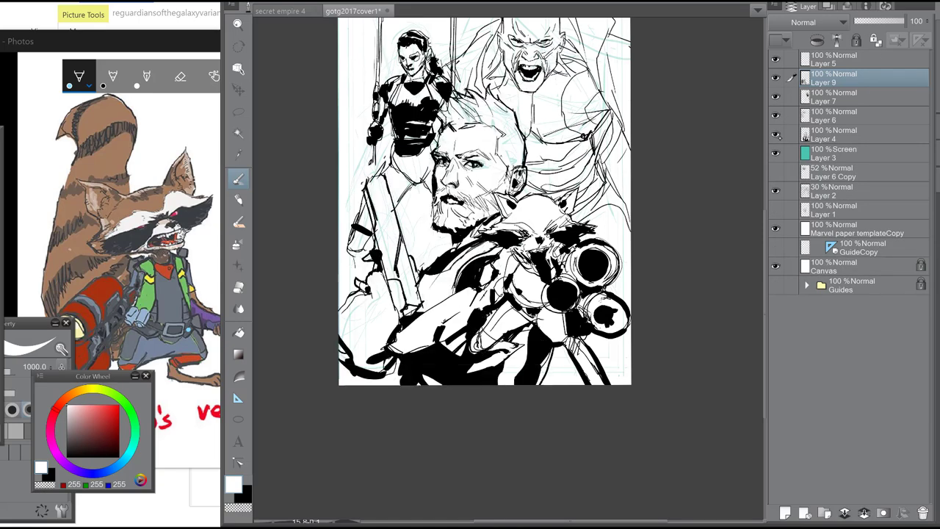
{"action": "left_click", "coordinate": [777, 134]}
{"action": "left_click", "coordinate": [777, 134]}
{"action": "left_click", "coordinate": [777, 134]}
{"action": "key", "text": "ctrl+shift+n"}
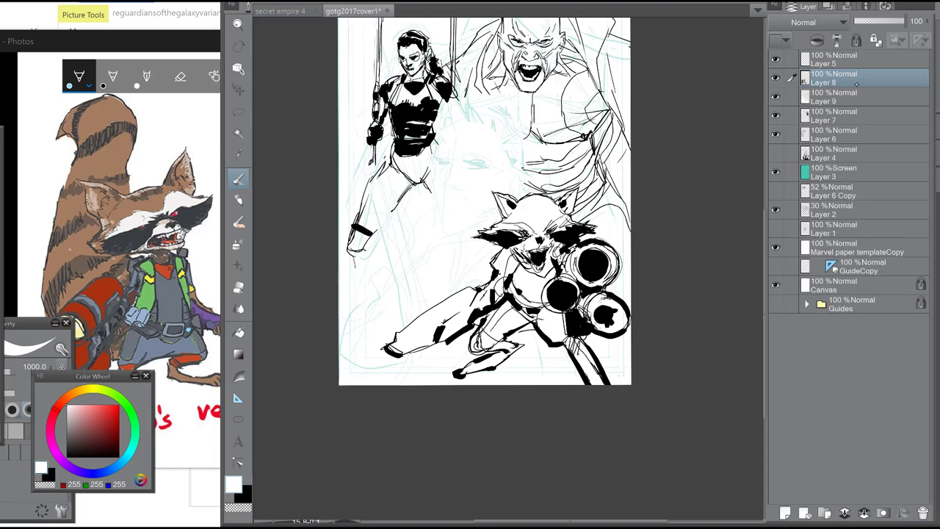
- Show Layer 4, merge the raccoon's Layer 8 line art into its Layer 9 backing, and clear the selection
{"action": "key", "text": "ctrl+a"}
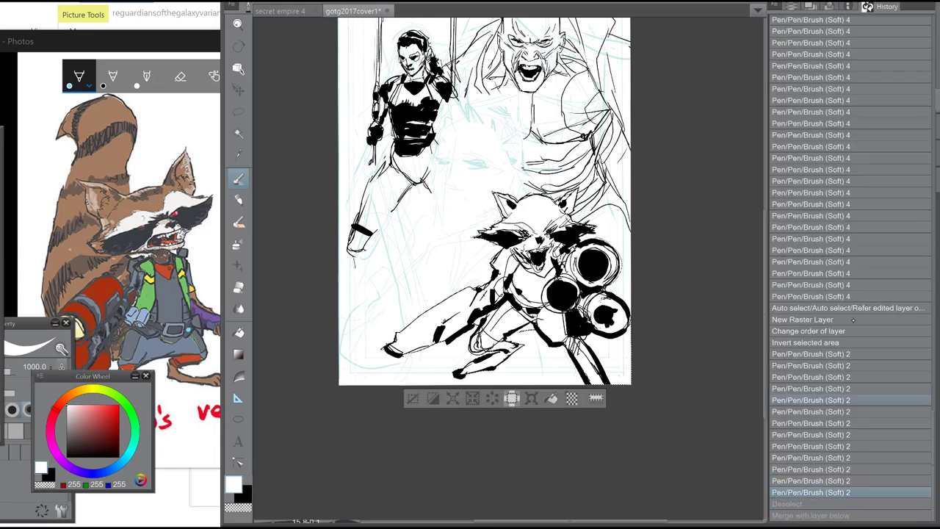
{"action": "left_click", "coordinate": [835, 97]}
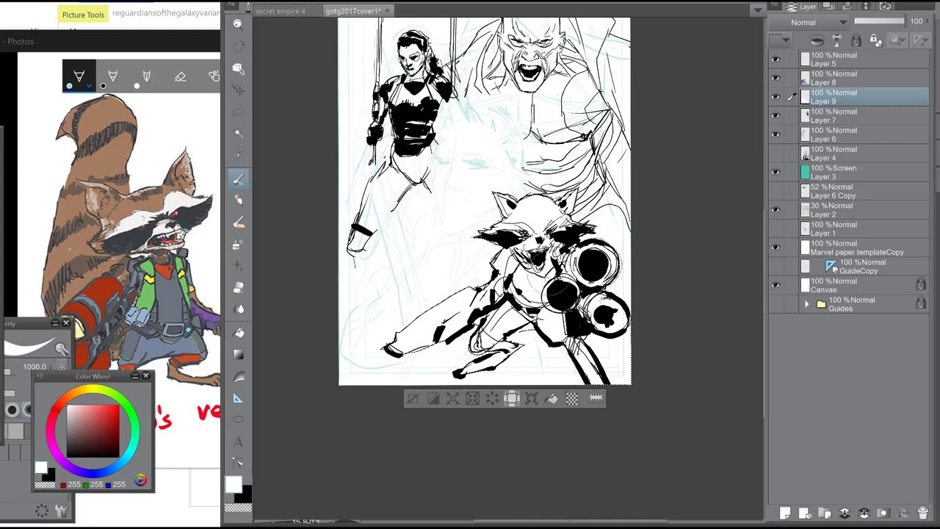
{"action": "left_click", "coordinate": [776, 154]}
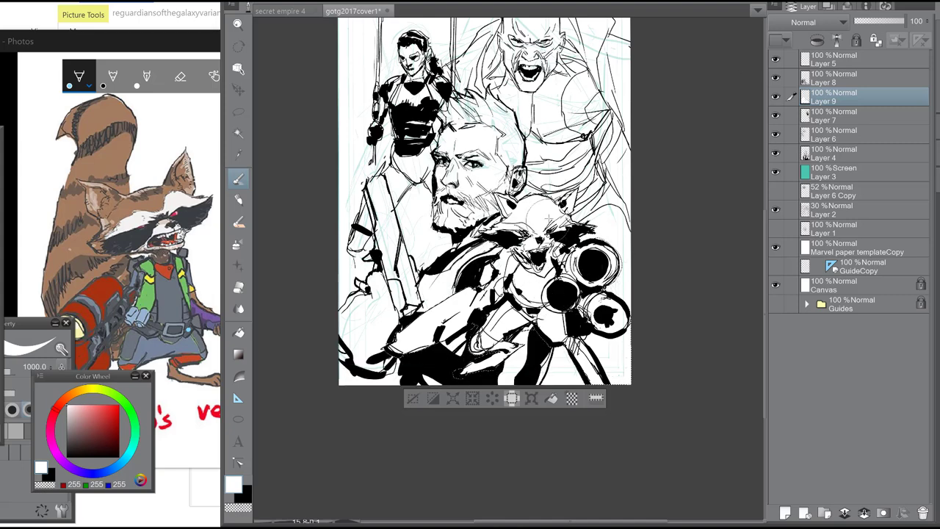
{"action": "left_click", "coordinate": [827, 80]}
{"action": "key", "text": "ctrl+e"}
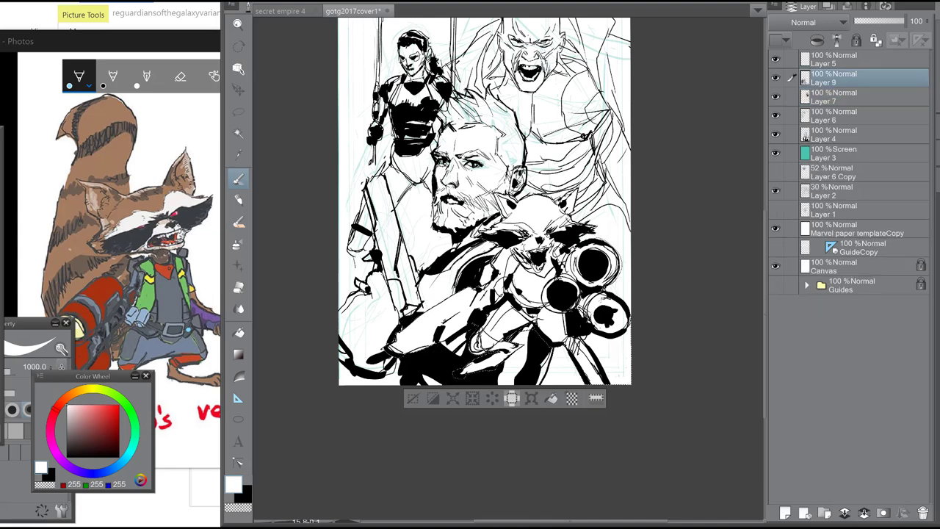
{"action": "key", "text": "ctrl+d"}
- Thicken the upper contour of the raccoon's tail with a black pen and hide the Layer 2 sketch
{"action": "key", "text": "p"}
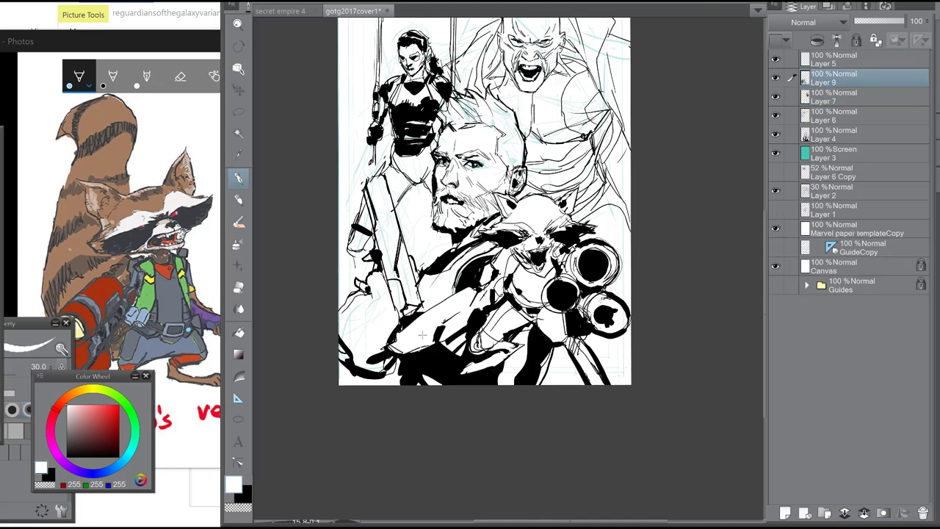
{"action": "left_click", "coordinate": [432, 341], "text": "alt"}
{"action": "left_click_drag", "start_coordinate": [409, 326], "coordinate": [470, 288]}
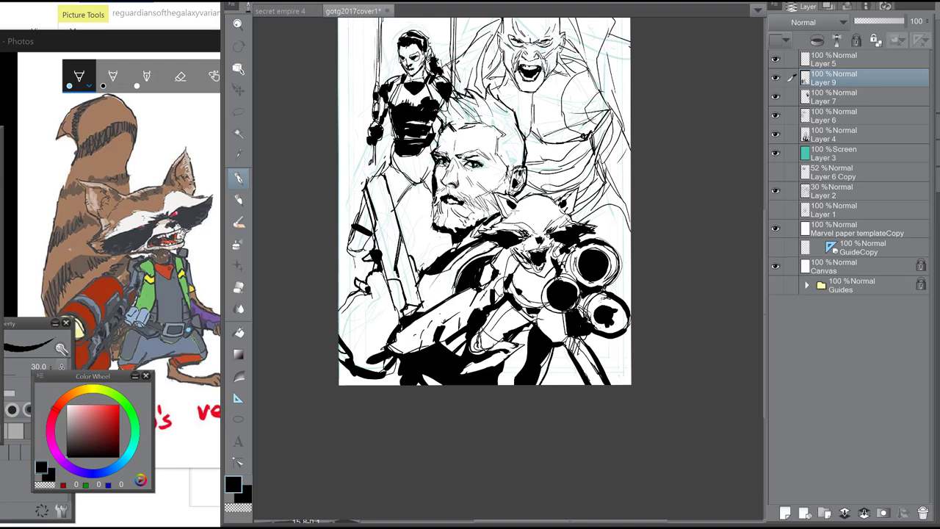
{"action": "left_click_drag", "start_coordinate": [536, 169], "coordinate": [542, 250]}
{"action": "left_click", "coordinate": [775, 189]}
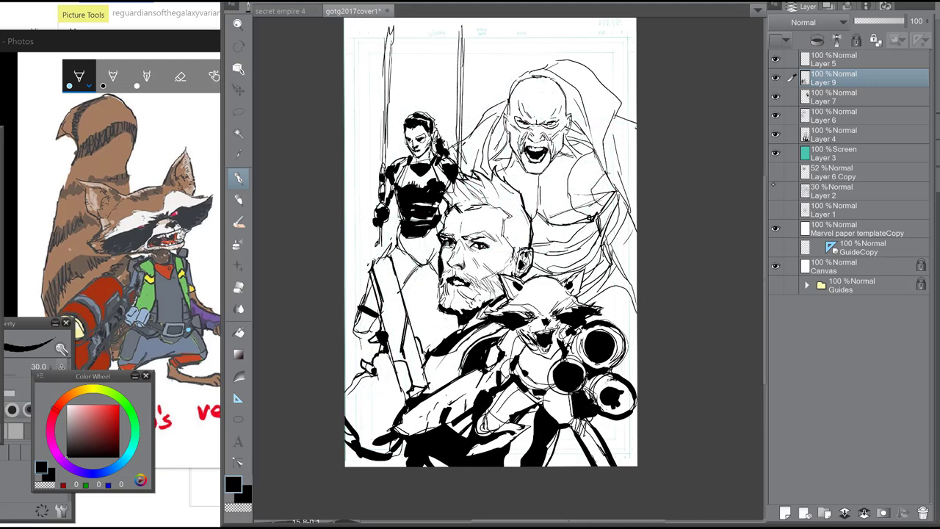
{"action": "key", "text": "e"}
{"action": "left_click_drag", "start_coordinate": [589, 322], "coordinate": [613, 321]}
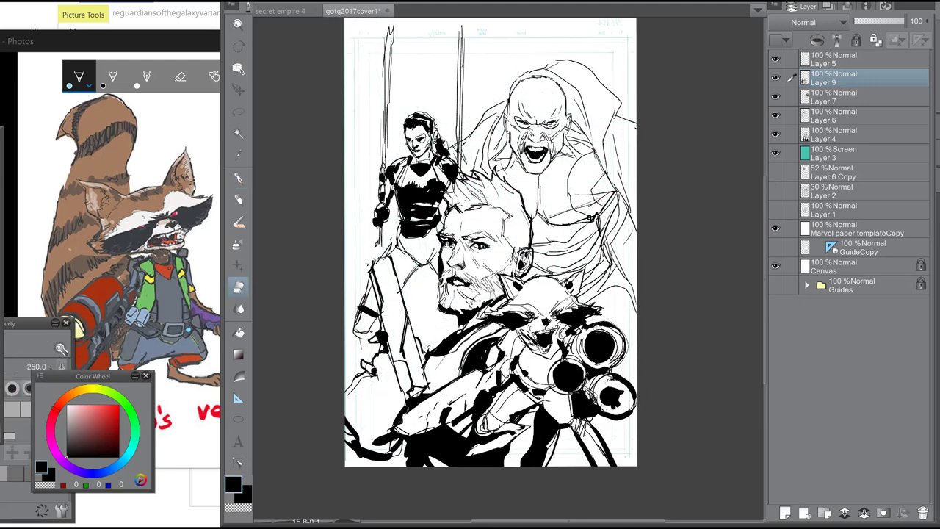
- Add rough black lines on Layer 6 beside the woman's hips and thighs and along the bald figure's cape
{"action": "key", "text": "p"}
{"action": "left_click", "coordinate": [837, 115]}
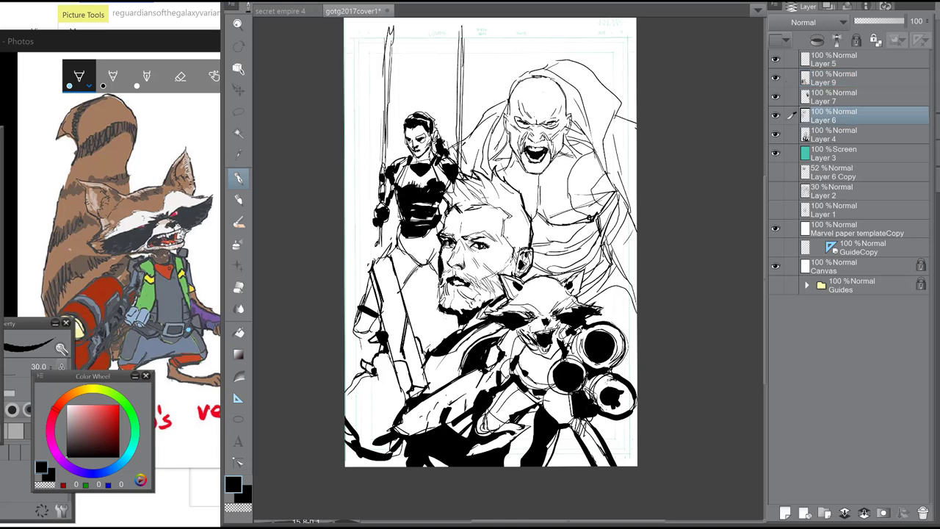
{"action": "left_click_drag", "start_coordinate": [351, 264], "coordinate": [351, 280]}
{"action": "left_click_drag", "start_coordinate": [435, 270], "coordinate": [407, 285]}
{"action": "left_click_drag", "start_coordinate": [622, 220], "coordinate": [630, 269]}
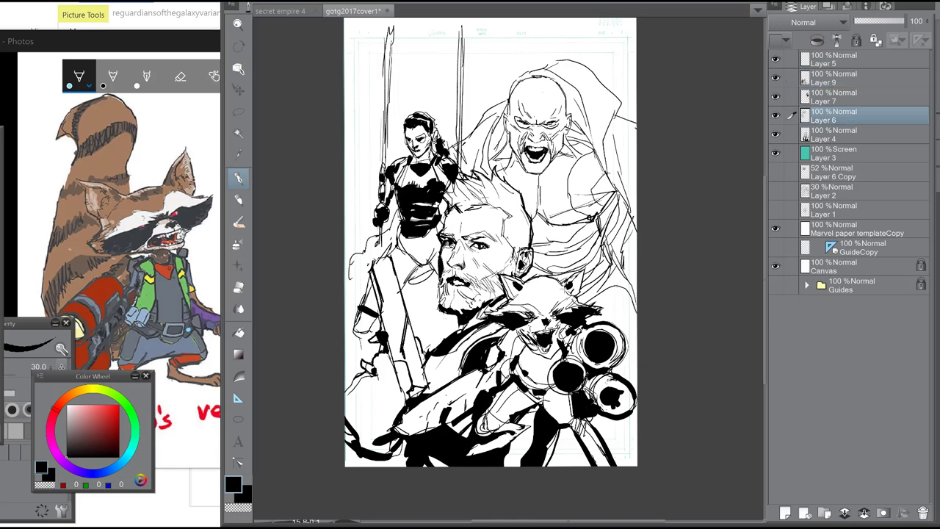
- Draw a small figure in front of the bald man's waist on a new layer above Layer 9, with white backing and black accents
{"action": "left_click", "coordinate": [860, 77]}
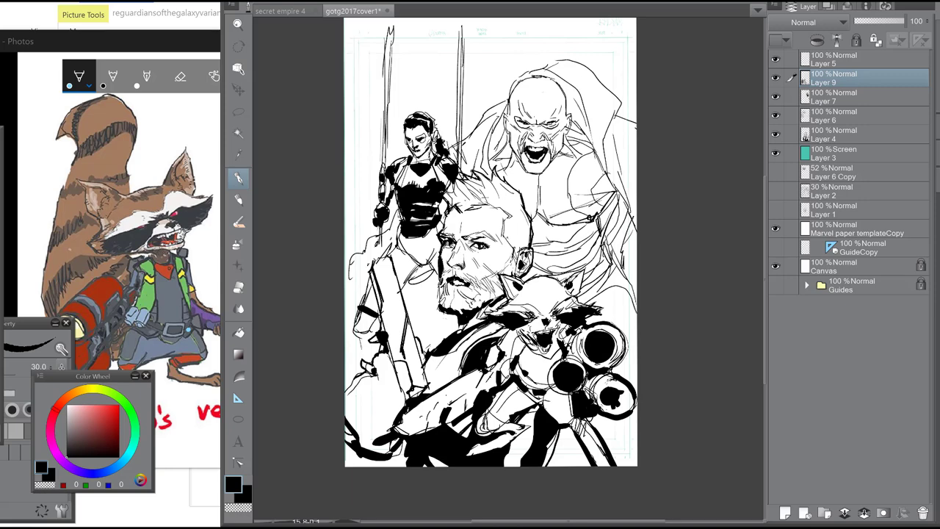
{"action": "left_click_drag", "start_coordinate": [619, 182], "coordinate": [645, 191]}
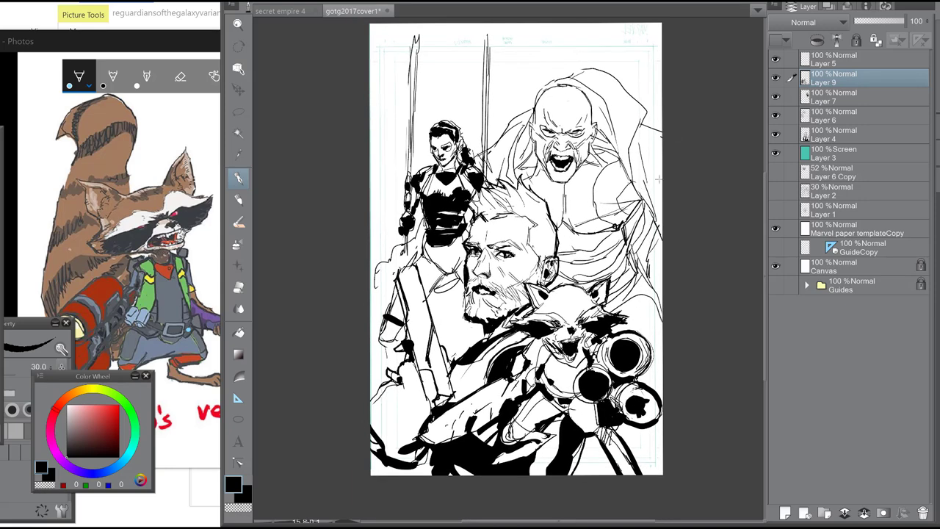
{"action": "key", "text": "ctrl+shift+n"}
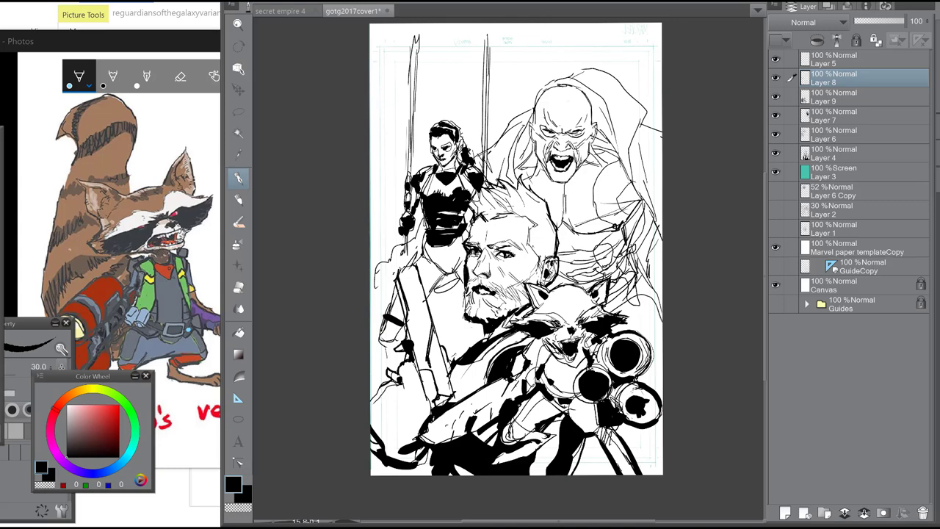
{"action": "key", "text": "b"}
{"action": "key", "text": "x"}
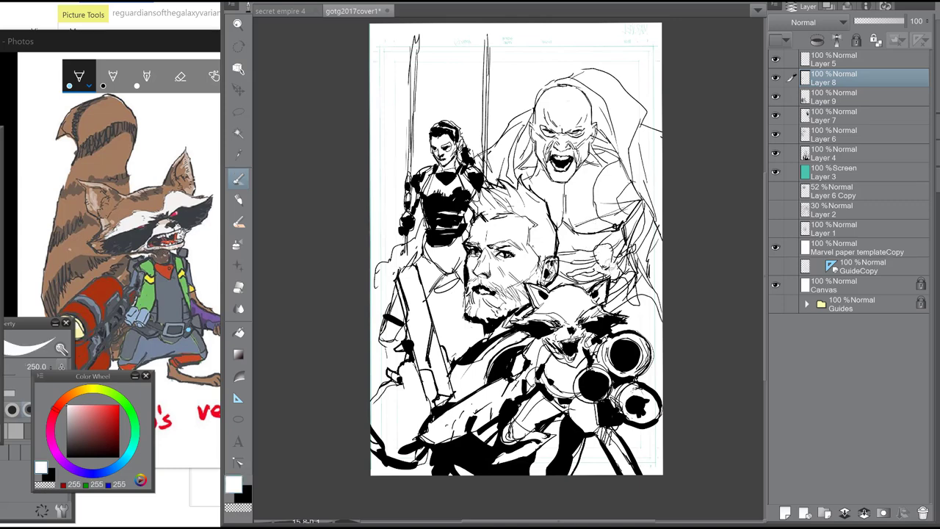
{"action": "mouse_move", "coordinate": [607, 258]}
{"action": "left_mouse_down"}
{"action": "mouse_move", "coordinate": [631, 275]}
{"action": "mouse_move", "coordinate": [632, 288]}
{"action": "left_mouse_up"}
{"action": "key", "text": "x"}
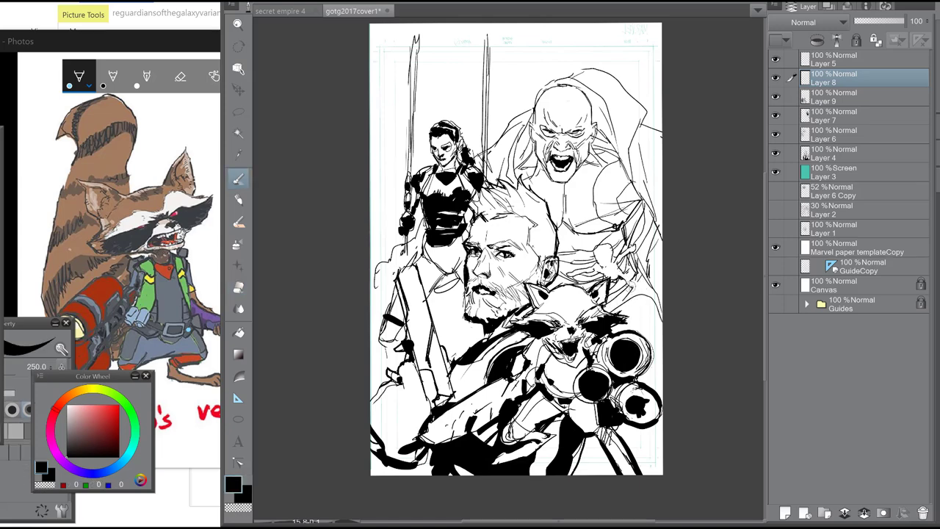
{"action": "left_click_drag", "start_coordinate": [601, 264], "coordinate": [610, 273]}
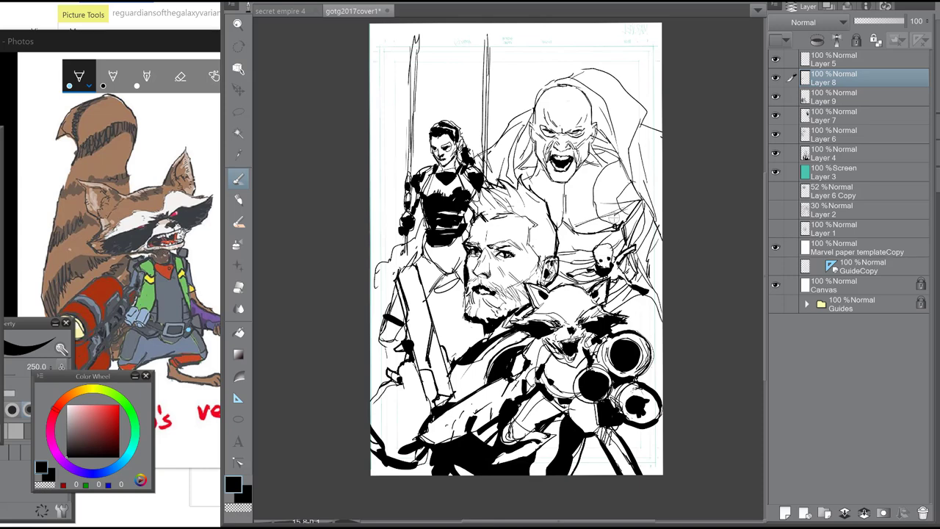
- Add a new layer above the small figure's layer and set its blend mode to Multiply
{"action": "left_click_drag", "start_coordinate": [683, 200], "coordinate": [683, 214]}
{"action": "left_click", "coordinate": [786, 513]}
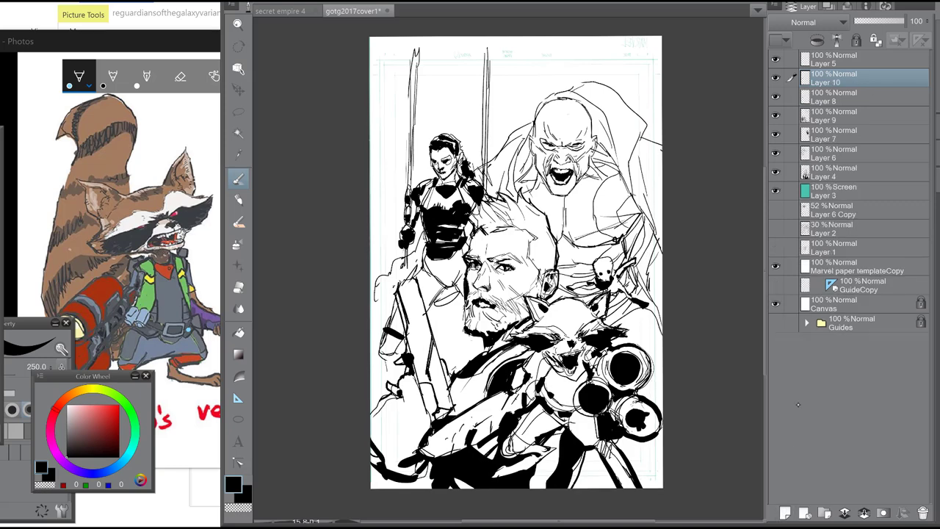
{"action": "left_click", "coordinate": [817, 23]}
{"action": "left_click", "coordinate": [807, 63]}
- Shade the bearded hero's hair, face and beard in muted grey-teal (RGB 135, 158, 158) with a size 600 brush
{"action": "key", "text": "b"}
{"action": "left_click", "coordinate": [75, 422]}
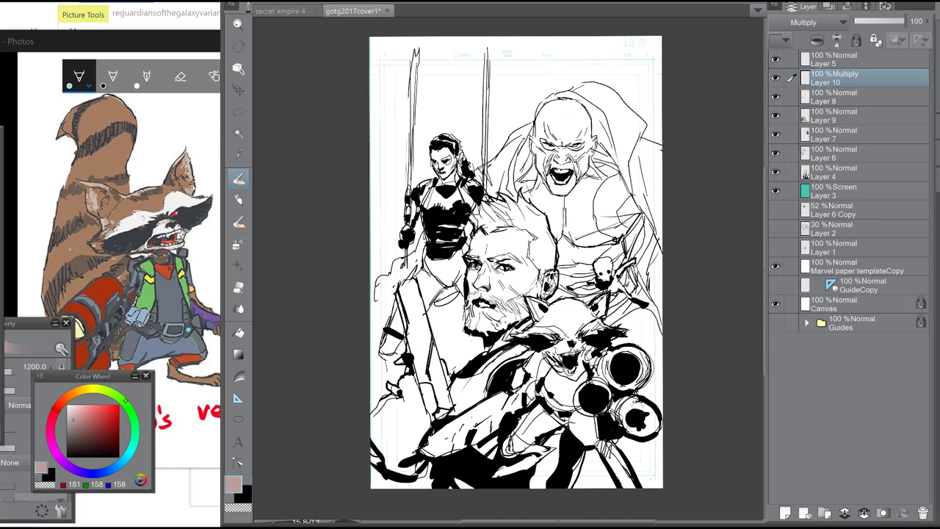
{"action": "left_click", "coordinate": [68, 456]}
{"action": "left_click", "coordinate": [130, 452]}
{"action": "left_click", "coordinate": [74, 424]}
{"action": "key", "text": "bracketleft"}
{"action": "key", "text": "bracketleft"}
{"action": "key", "text": "bracketleft"}
{"action": "key", "text": "bracketleft"}
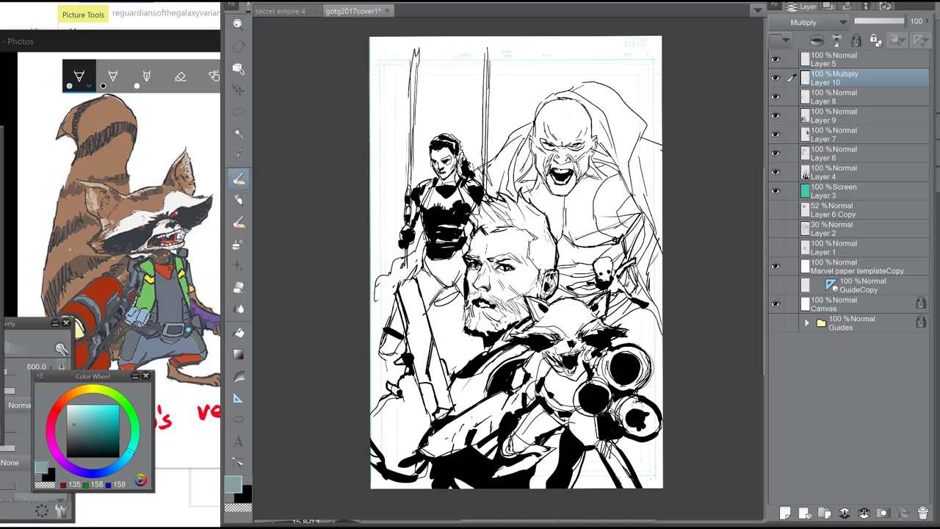
{"action": "mouse_move", "coordinate": [527, 277]}
{"action": "left_mouse_down"}
{"action": "mouse_move", "coordinate": [512, 292]}
{"action": "mouse_move", "coordinate": [481, 272]}
{"action": "mouse_move", "coordinate": [482, 251]}
{"action": "mouse_move", "coordinate": [524, 254]}
{"action": "mouse_move", "coordinate": [505, 268]}
{"action": "mouse_move", "coordinate": [508, 312]}
{"action": "mouse_move", "coordinate": [544, 265]}
{"action": "mouse_move", "coordinate": [505, 184]}
{"action": "left_mouse_up"}
{"action": "mouse_move", "coordinate": [512, 232]}
{"action": "left_mouse_down"}
{"action": "mouse_move", "coordinate": [513, 206]}
{"action": "mouse_move", "coordinate": [477, 243]}
{"action": "mouse_move", "coordinate": [547, 272]}
{"action": "mouse_move", "coordinate": [521, 220]}
{"action": "mouse_move", "coordinate": [514, 278]}
{"action": "mouse_move", "coordinate": [479, 294]}
{"action": "mouse_move", "coordinate": [496, 316]}
{"action": "mouse_move", "coordinate": [485, 268]}
{"action": "mouse_move", "coordinate": [497, 301]}
{"action": "mouse_move", "coordinate": [517, 307]}
{"action": "left_mouse_up"}
{"action": "key", "text": "e"}
{"action": "key", "text": "p"}
{"action": "left_click_drag", "start_coordinate": [549, 239], "coordinate": [485, 378]}
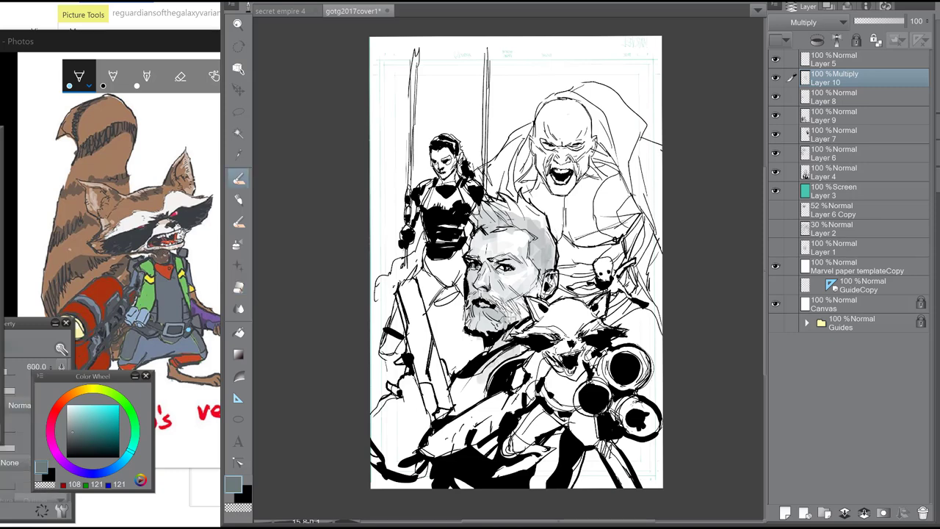
- Wash grey over the hero's jacket, raised gun, sleeve and forearm, deepening the tone on his cheek
{"action": "left_click_drag", "start_coordinate": [514, 305], "coordinate": [466, 400]}
{"action": "left_click_drag", "start_coordinate": [463, 366], "coordinate": [470, 419]}
{"action": "mouse_move", "coordinate": [400, 286]}
{"action": "left_mouse_down"}
{"action": "mouse_move", "coordinate": [419, 401]}
{"action": "mouse_move", "coordinate": [426, 404]}
{"action": "mouse_move", "coordinate": [441, 374]}
{"action": "mouse_move", "coordinate": [430, 371]}
{"action": "mouse_move", "coordinate": [440, 415]}
{"action": "left_mouse_up"}
{"action": "mouse_move", "coordinate": [402, 371]}
{"action": "left_mouse_down"}
{"action": "mouse_move", "coordinate": [378, 444]}
{"action": "mouse_move", "coordinate": [403, 474]}
{"action": "left_mouse_up"}
{"action": "mouse_move", "coordinate": [381, 435]}
{"action": "left_mouse_down"}
{"action": "mouse_move", "coordinate": [419, 465]}
{"action": "mouse_move", "coordinate": [423, 492]}
{"action": "left_mouse_up"}
{"action": "left_click_drag", "start_coordinate": [530, 267], "coordinate": [520, 309]}
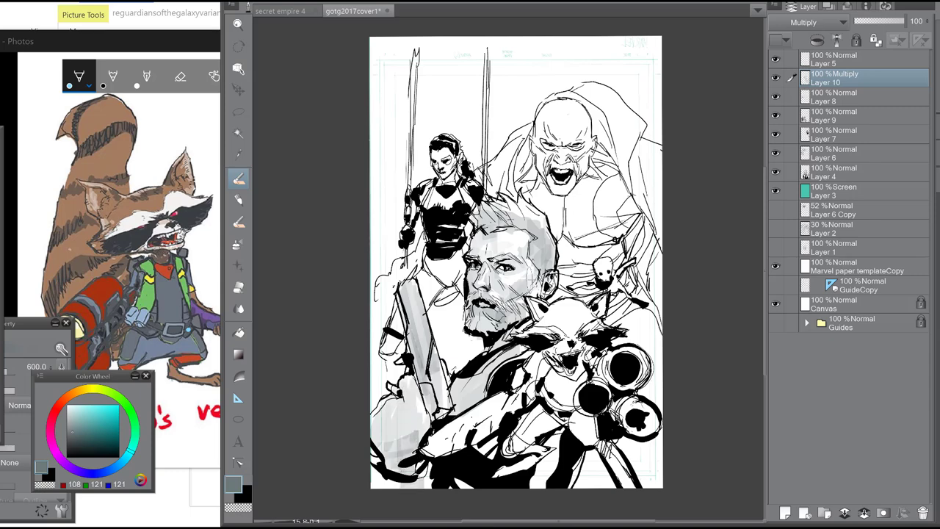
- Set the brush size to 400 and shade the hero's cheek and the small figure above the raccoon
{"action": "key", "text": "["}
{"action": "key", "text": "["}
{"action": "left_click_drag", "start_coordinate": [510, 276], "coordinate": [502, 298]}
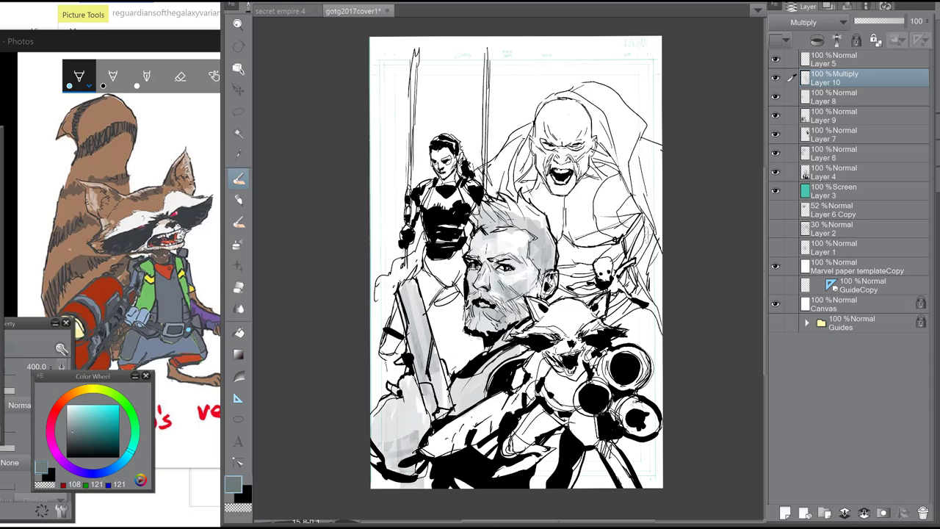
{"action": "left_click_drag", "start_coordinate": [609, 261], "coordinate": [595, 282]}
{"action": "mouse_move", "coordinate": [583, 278]}
{"action": "left_mouse_down"}
{"action": "mouse_move", "coordinate": [575, 294]}
{"action": "mouse_move", "coordinate": [607, 304]}
{"action": "left_mouse_up"}
{"action": "left_click_drag", "start_coordinate": [607, 269], "coordinate": [596, 324]}
- Shade the raccoon's head, torso, legs and gun area in grey
{"action": "left_click_drag", "start_coordinate": [542, 301], "coordinate": [530, 335]}
{"action": "left_click_drag", "start_coordinate": [580, 301], "coordinate": [530, 388]}
{"action": "mouse_move", "coordinate": [580, 372]}
{"action": "left_mouse_down"}
{"action": "mouse_move", "coordinate": [551, 408]}
{"action": "mouse_move", "coordinate": [573, 441]}
{"action": "left_mouse_up"}
{"action": "mouse_move", "coordinate": [593, 358]}
{"action": "left_mouse_down"}
{"action": "mouse_move", "coordinate": [549, 429]}
{"action": "mouse_move", "coordinate": [515, 450]}
{"action": "left_mouse_up"}
{"action": "left_click_drag", "start_coordinate": [598, 413], "coordinate": [573, 446]}
{"action": "left_click_drag", "start_coordinate": [623, 453], "coordinate": [607, 483]}
{"action": "left_click_drag", "start_coordinate": [580, 366], "coordinate": [575, 396]}
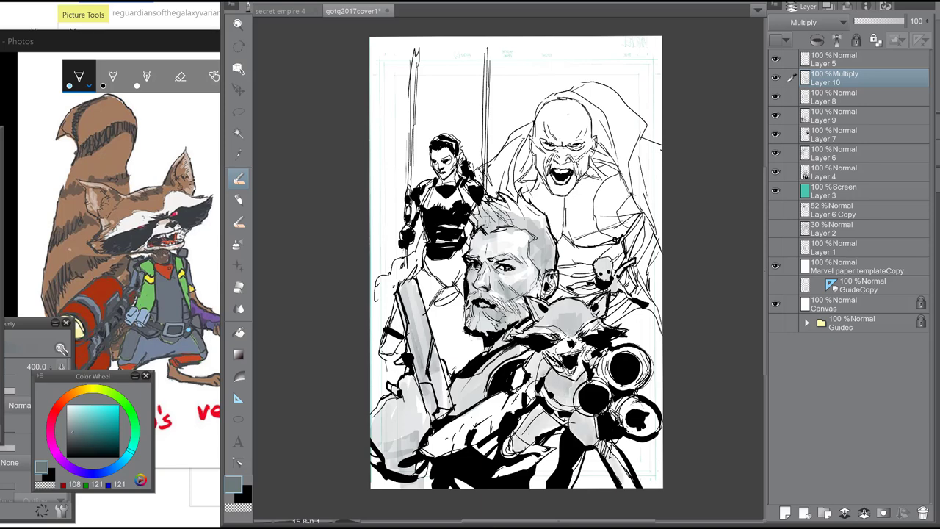
- Fill the raccoon's long tail with grey tone and deepen the shading in the hero's hair and forehead
{"action": "mouse_move", "coordinate": [514, 396]}
{"action": "left_mouse_down"}
{"action": "mouse_move", "coordinate": [503, 416]}
{"action": "mouse_move", "coordinate": [441, 452]}
{"action": "left_mouse_up"}
{"action": "left_click_drag", "start_coordinate": [540, 370], "coordinate": [482, 429]}
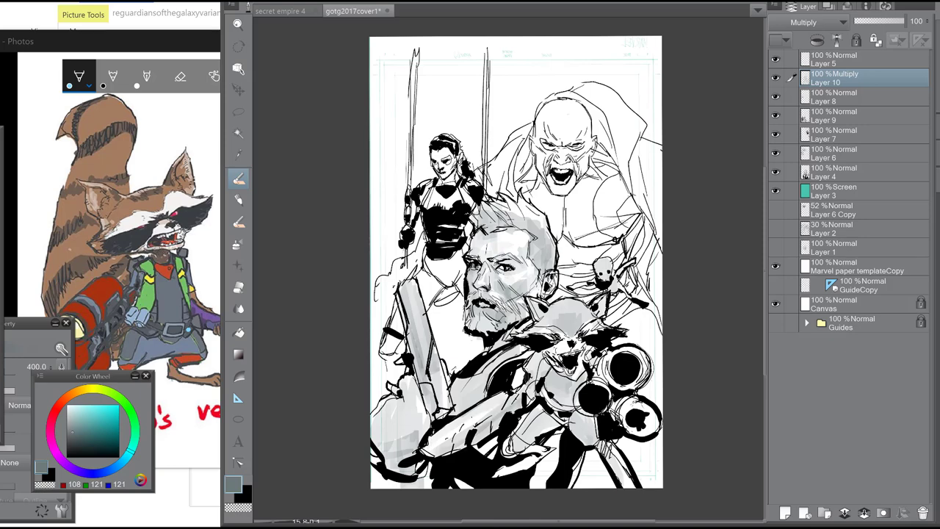
{"action": "left_click_drag", "start_coordinate": [499, 234], "coordinate": [492, 253]}
{"action": "mouse_move", "coordinate": [488, 229]}
{"action": "left_mouse_down"}
{"action": "mouse_move", "coordinate": [473, 259]}
{"action": "mouse_move", "coordinate": [501, 249]}
{"action": "mouse_move", "coordinate": [498, 240]}
{"action": "left_mouse_up"}
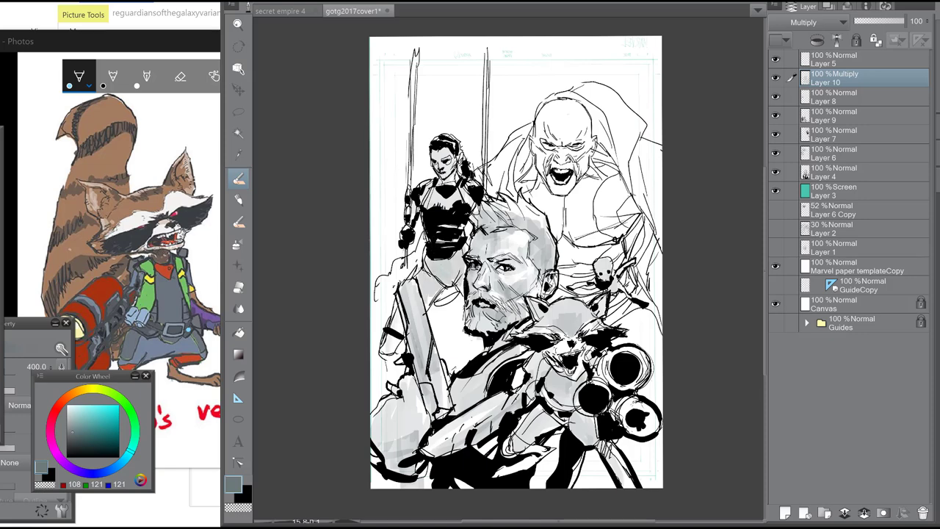
- Paint grey shading over the bald figure's head, neck, shoulders and chest
{"action": "mouse_move", "coordinate": [540, 109]}
{"action": "left_mouse_down"}
{"action": "mouse_move", "coordinate": [559, 141]}
{"action": "mouse_move", "coordinate": [581, 119]}
{"action": "mouse_move", "coordinate": [540, 158]}
{"action": "mouse_move", "coordinate": [584, 175]}
{"action": "mouse_move", "coordinate": [564, 175]}
{"action": "mouse_move", "coordinate": [581, 152]}
{"action": "mouse_move", "coordinate": [573, 191]}
{"action": "left_mouse_up"}
{"action": "left_click_drag", "start_coordinate": [590, 127], "coordinate": [585, 153]}
{"action": "mouse_move", "coordinate": [518, 143]}
{"action": "left_mouse_down"}
{"action": "mouse_move", "coordinate": [547, 200]}
{"action": "mouse_move", "coordinate": [591, 221]}
{"action": "mouse_move", "coordinate": [597, 247]}
{"action": "left_mouse_up"}
{"action": "mouse_move", "coordinate": [617, 174]}
{"action": "left_mouse_down"}
{"action": "mouse_move", "coordinate": [597, 235]}
{"action": "mouse_move", "coordinate": [613, 243]}
{"action": "mouse_move", "coordinate": [559, 265]}
{"action": "left_mouse_up"}
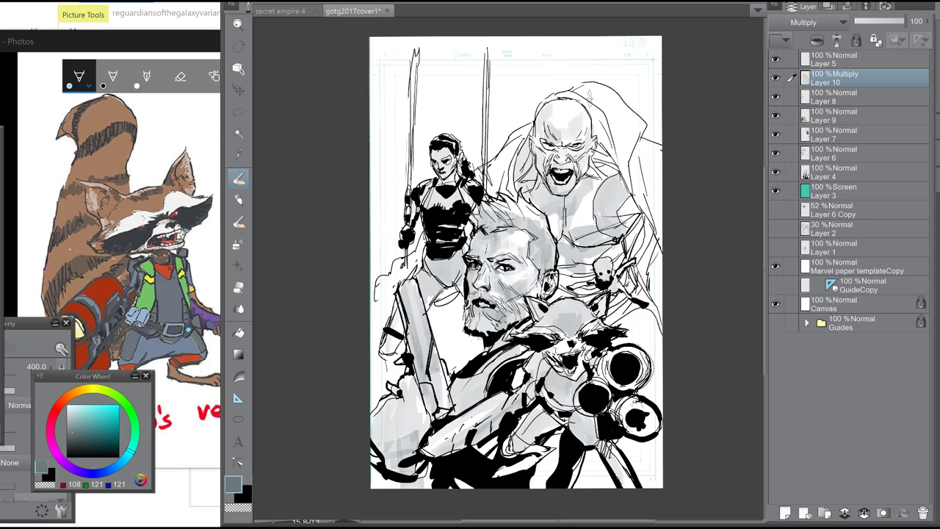
- Shade the folds of the bald figure's cape and add a darker tone to his shoulder
{"action": "left_click_drag", "start_coordinate": [588, 94], "coordinate": [610, 165]}
{"action": "left_click_drag", "start_coordinate": [499, 158], "coordinate": [507, 187]}
{"action": "mouse_move", "coordinate": [641, 169]}
{"action": "left_mouse_down"}
{"action": "mouse_move", "coordinate": [625, 213]}
{"action": "mouse_move", "coordinate": [650, 278]}
{"action": "left_mouse_up"}
{"action": "mouse_move", "coordinate": [642, 231]}
{"action": "left_mouse_down"}
{"action": "mouse_move", "coordinate": [620, 272]}
{"action": "mouse_move", "coordinate": [613, 322]}
{"action": "mouse_move", "coordinate": [657, 335]}
{"action": "left_mouse_up"}
{"action": "mouse_move", "coordinate": [600, 202]}
{"action": "left_mouse_down"}
{"action": "mouse_move", "coordinate": [607, 229]}
{"action": "mouse_move", "coordinate": [622, 190]}
{"action": "left_mouse_up"}
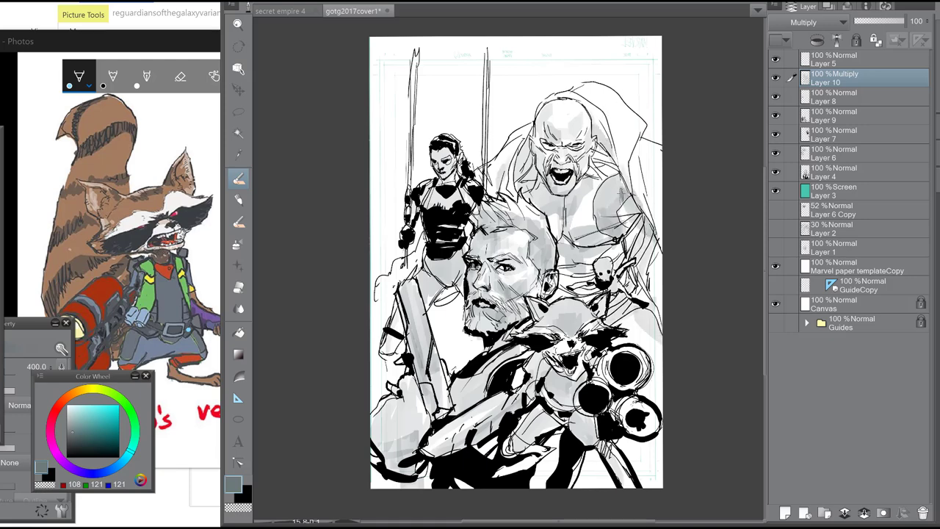
- Deepen the tone on the bald figure's face and chest, and clean out light highlights on his scalp and the small figure
{"action": "mouse_move", "coordinate": [570, 146]}
{"action": "left_mouse_down"}
{"action": "mouse_move", "coordinate": [590, 117]}
{"action": "mouse_move", "coordinate": [570, 108]}
{"action": "mouse_move", "coordinate": [535, 155]}
{"action": "mouse_move", "coordinate": [580, 166]}
{"action": "left_mouse_up"}
{"action": "mouse_move", "coordinate": [593, 129]}
{"action": "left_mouse_down"}
{"action": "mouse_move", "coordinate": [580, 185]}
{"action": "mouse_move", "coordinate": [610, 188]}
{"action": "mouse_move", "coordinate": [565, 237]}
{"action": "left_mouse_up"}
{"action": "mouse_move", "coordinate": [572, 203]}
{"action": "left_mouse_down"}
{"action": "mouse_move", "coordinate": [547, 225]}
{"action": "mouse_move", "coordinate": [579, 250]}
{"action": "mouse_move", "coordinate": [599, 223]}
{"action": "left_mouse_up"}
{"action": "left_click", "coordinate": [579, 96], "text": "alt"}
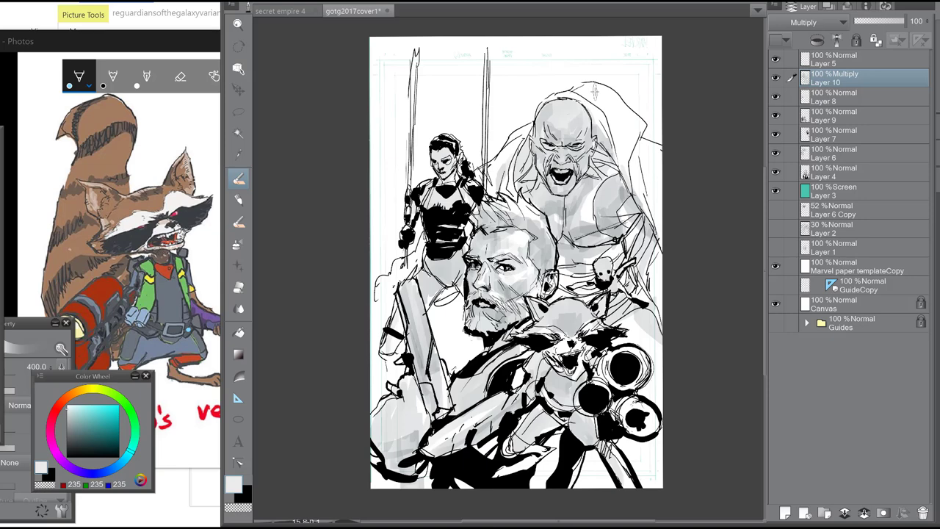
{"action": "left_click", "coordinate": [572, 112], "text": "alt"}
{"action": "left_click", "coordinate": [239, 287]}
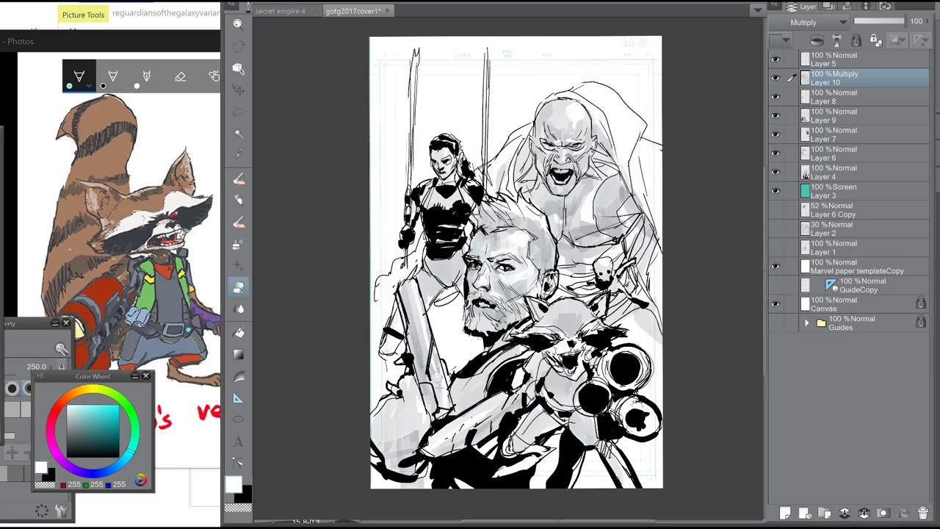
- Add darker grey accents (RGB 46, 52, 52) to the raccoon's torso and the shaded side of the bald figure's head
{"action": "key", "text": "p"}
{"action": "mouse_move", "coordinate": [583, 370]}
{"action": "left_mouse_down"}
{"action": "mouse_move", "coordinate": [555, 386]}
{"action": "mouse_move", "coordinate": [607, 478]}
{"action": "left_mouse_up"}
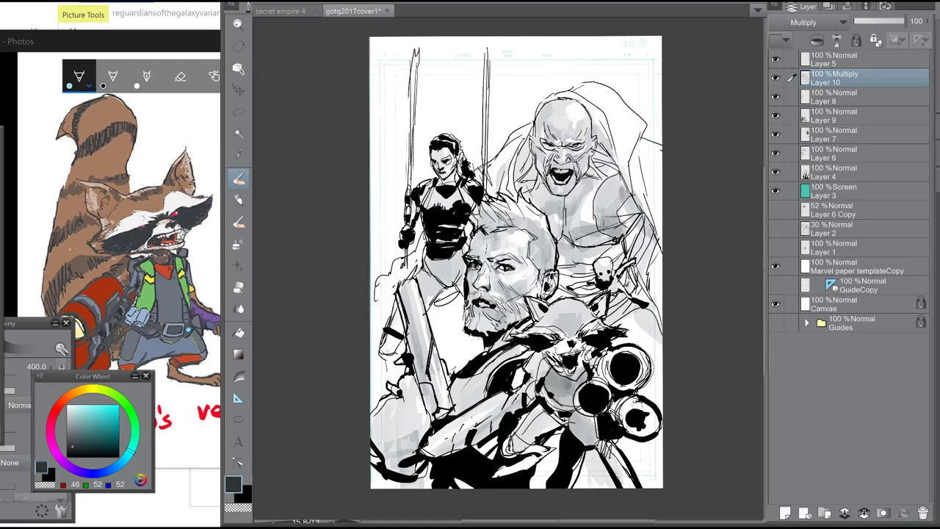
{"action": "left_click_drag", "start_coordinate": [525, 141], "coordinate": [522, 178]}
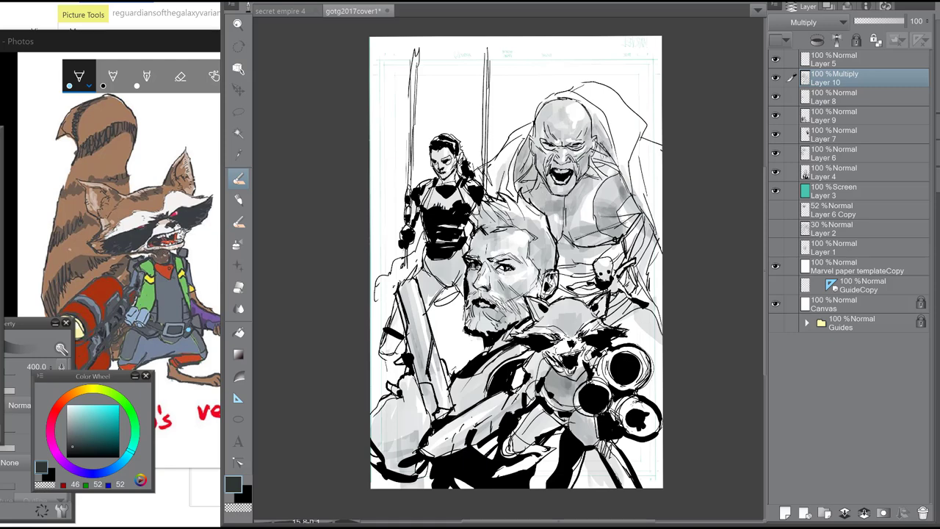
{"action": "key", "text": "e"}
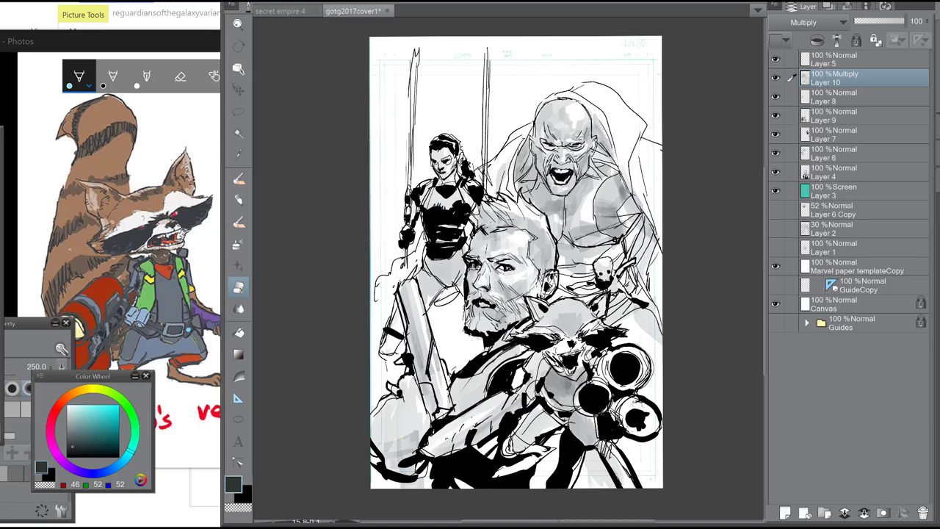
{"action": "key", "text": "p"}
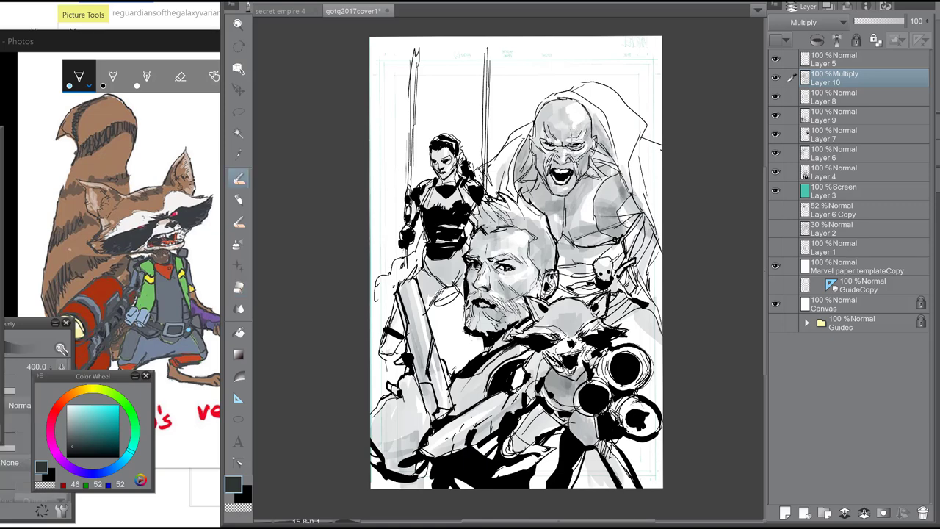
- Shade the cape's outer edges, the woman's thighs and hip, and the raccoon's ears in grey
{"action": "mouse_move", "coordinate": [639, 143]}
{"action": "left_mouse_down"}
{"action": "mouse_move", "coordinate": [634, 174]}
{"action": "mouse_move", "coordinate": [642, 197]}
{"action": "left_mouse_up"}
{"action": "left_click_drag", "start_coordinate": [654, 166], "coordinate": [660, 220]}
{"action": "left_click_drag", "start_coordinate": [490, 154], "coordinate": [493, 191]}
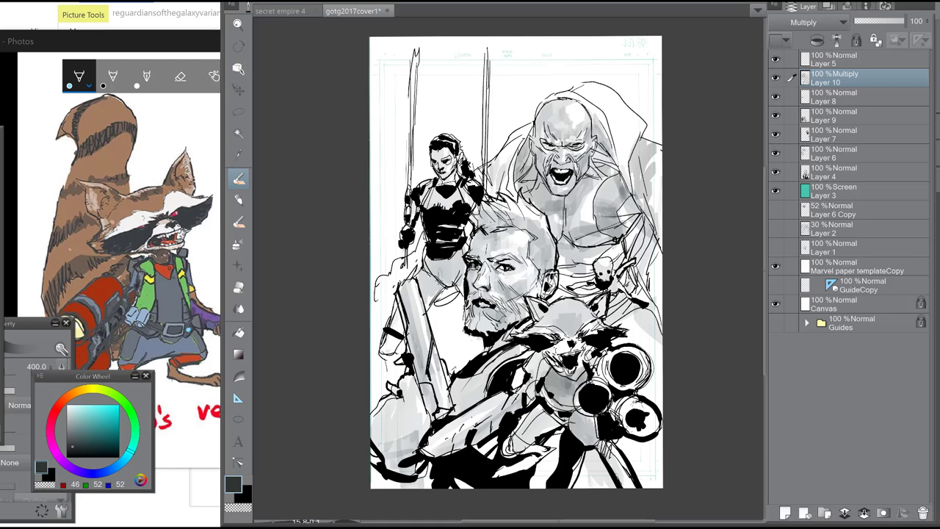
{"action": "left_click_drag", "start_coordinate": [439, 271], "coordinate": [430, 308]}
{"action": "left_click_drag", "start_coordinate": [400, 263], "coordinate": [385, 319]}
{"action": "mouse_move", "coordinate": [550, 310]}
{"action": "left_mouse_down"}
{"action": "mouse_move", "coordinate": [538, 325]}
{"action": "mouse_move", "coordinate": [532, 316]}
{"action": "left_mouse_up"}
{"action": "left_click_drag", "start_coordinate": [602, 295], "coordinate": [594, 318]}
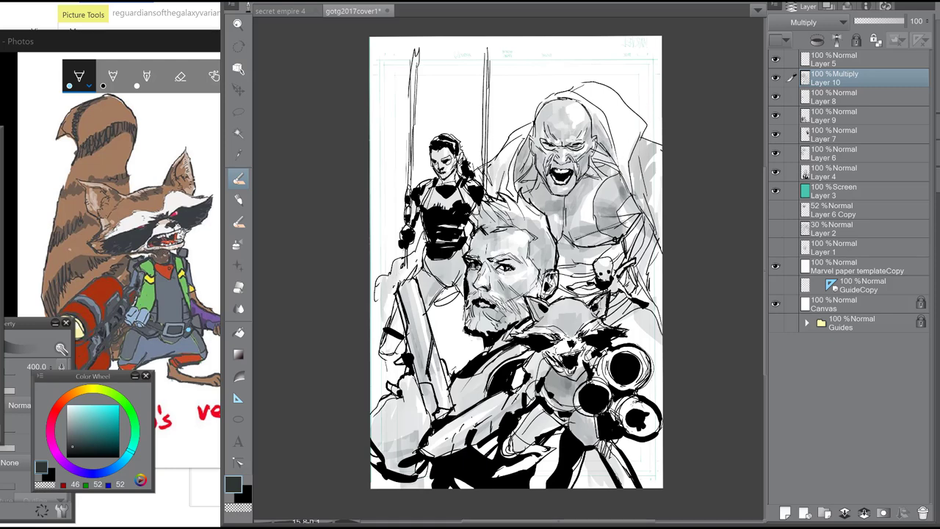
- Add grey shading to the raccoon's face, chest and arm, and along the long gun barrel beside him
{"action": "mouse_move", "coordinate": [536, 341]}
{"action": "left_mouse_down"}
{"action": "mouse_move", "coordinate": [539, 380]}
{"action": "mouse_move", "coordinate": [553, 379]}
{"action": "left_mouse_up"}
{"action": "mouse_move", "coordinate": [585, 345]}
{"action": "left_mouse_down"}
{"action": "mouse_move", "coordinate": [582, 373]}
{"action": "mouse_move", "coordinate": [570, 372]}
{"action": "left_mouse_up"}
{"action": "left_click_drag", "start_coordinate": [596, 323], "coordinate": [592, 335]}
{"action": "left_click_drag", "start_coordinate": [527, 373], "coordinate": [521, 391]}
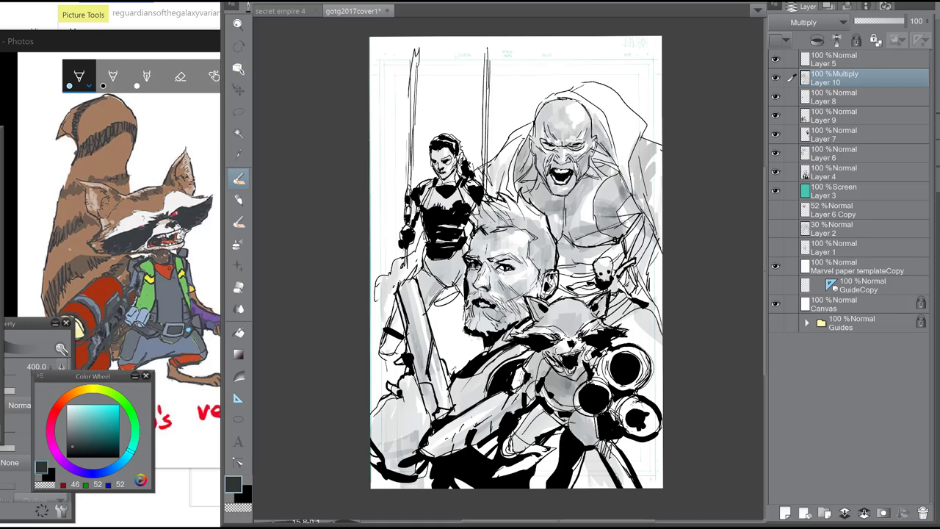
{"action": "left_click_drag", "start_coordinate": [427, 450], "coordinate": [513, 403]}
{"action": "left_click_drag", "start_coordinate": [607, 352], "coordinate": [597, 385]}
- Shade the raccoon's legs and the folds beneath his torso with grey strokes
{"action": "mouse_move", "coordinate": [543, 438]}
{"action": "left_mouse_down"}
{"action": "mouse_move", "coordinate": [527, 468]}
{"action": "mouse_move", "coordinate": [497, 481]}
{"action": "left_mouse_up"}
{"action": "mouse_move", "coordinate": [525, 417]}
{"action": "left_mouse_down"}
{"action": "mouse_move", "coordinate": [507, 460]}
{"action": "mouse_move", "coordinate": [518, 449]}
{"action": "left_mouse_up"}
{"action": "left_click_drag", "start_coordinate": [555, 438], "coordinate": [540, 471]}
{"action": "left_click_drag", "start_coordinate": [556, 453], "coordinate": [532, 488]}
- Shade the cape's outer edge and deepen the grey tone on the bald figure's lower chest and abdomen
{"action": "left_click_drag", "start_coordinate": [659, 337], "coordinate": [662, 406]}
{"action": "left_click_drag", "start_coordinate": [659, 174], "coordinate": [653, 220]}
{"action": "left_click_drag", "start_coordinate": [599, 212], "coordinate": [572, 228]}
{"action": "left_click_drag", "start_coordinate": [616, 234], "coordinate": [559, 284]}
{"action": "left_click_drag", "start_coordinate": [578, 280], "coordinate": [570, 297]}
{"action": "mouse_move", "coordinate": [593, 260]}
{"action": "left_mouse_down"}
{"action": "mouse_move", "coordinate": [578, 283]}
{"action": "mouse_move", "coordinate": [559, 278]}
{"action": "left_mouse_up"}
{"action": "left_click_drag", "start_coordinate": [574, 252], "coordinate": [561, 293]}
{"action": "left_click_drag", "start_coordinate": [583, 278], "coordinate": [565, 298]}
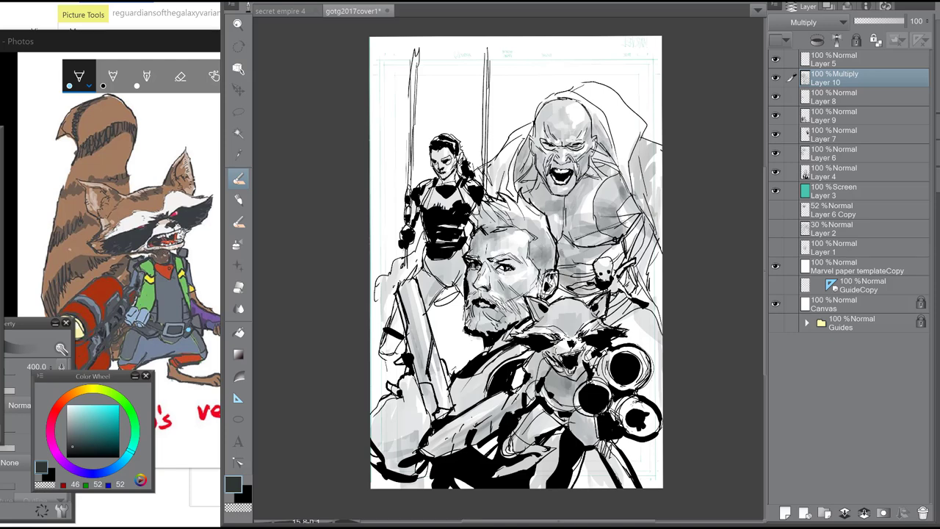
- Add grey tone to the bearded man's foreground arm and to the cape folds around the bald figure's head and shoulders
{"action": "mouse_move", "coordinate": [413, 393]}
{"action": "left_mouse_down"}
{"action": "mouse_move", "coordinate": [381, 460]}
{"action": "mouse_move", "coordinate": [400, 470]}
{"action": "mouse_move", "coordinate": [417, 394]}
{"action": "mouse_move", "coordinate": [428, 426]}
{"action": "left_mouse_up"}
{"action": "left_click_drag", "start_coordinate": [589, 91], "coordinate": [616, 126]}
{"action": "left_click_drag", "start_coordinate": [613, 108], "coordinate": [630, 182]}
{"action": "left_click_drag", "start_coordinate": [631, 125], "coordinate": [641, 162]}
{"action": "left_click_drag", "start_coordinate": [621, 146], "coordinate": [625, 176]}
{"action": "left_click_drag", "start_coordinate": [513, 164], "coordinate": [512, 200]}
{"action": "mouse_move", "coordinate": [537, 124]}
{"action": "left_mouse_down"}
{"action": "mouse_move", "coordinate": [513, 176]}
{"action": "mouse_move", "coordinate": [504, 158]}
{"action": "left_mouse_up"}
{"action": "left_click_drag", "start_coordinate": [610, 151], "coordinate": [592, 176]}
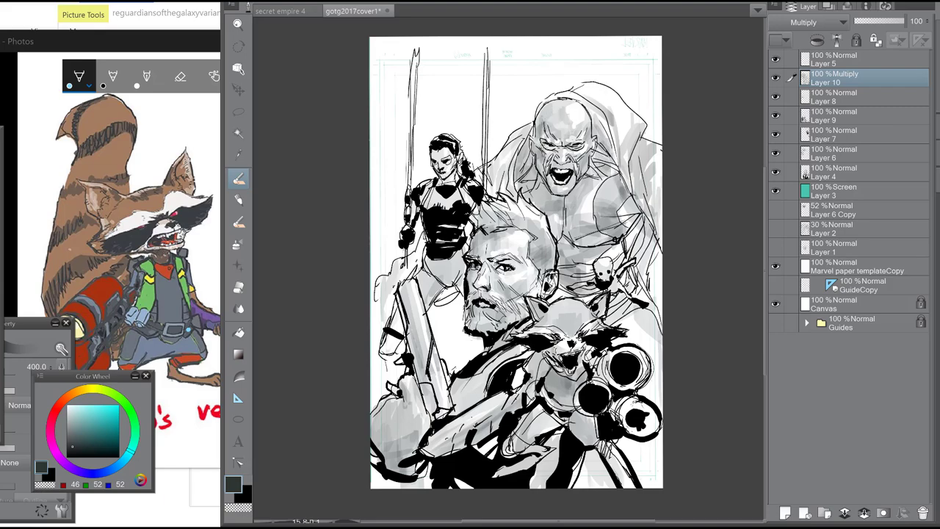
- Maximize the drawing window and enlarge the cover to show the figures in the wider workspace
{"action": "scroll", "coordinate": [561, 210], "scroll_direction": "up", "scroll_amount": 2}
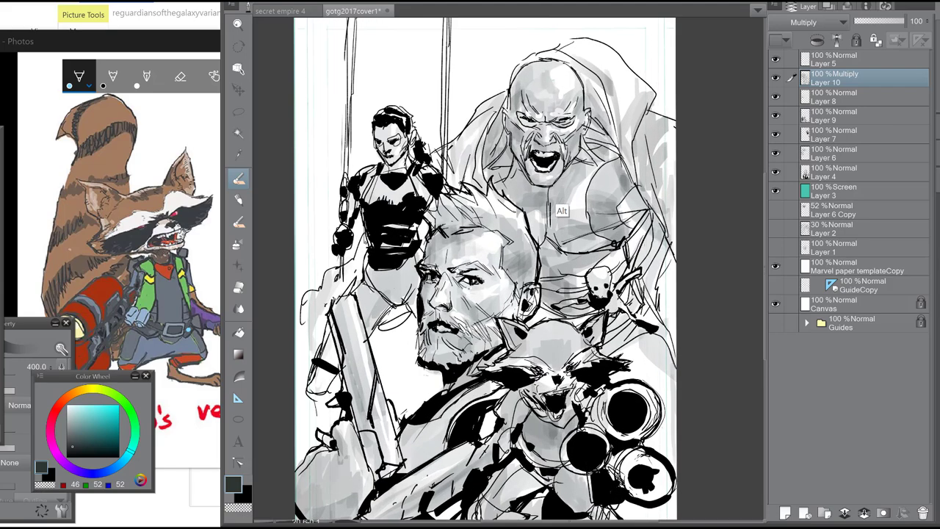
{"action": "scroll", "coordinate": [561, 210], "scroll_direction": "down", "scroll_amount": 2}
{"action": "scroll", "coordinate": [507, 289], "scroll_direction": "up", "scroll_amount": 1}
{"action": "scroll", "coordinate": [595, 261], "scroll_direction": "down", "scroll_amount": 1}
{"action": "scroll", "coordinate": [603, 253], "scroll_direction": "up", "scroll_amount": 2}
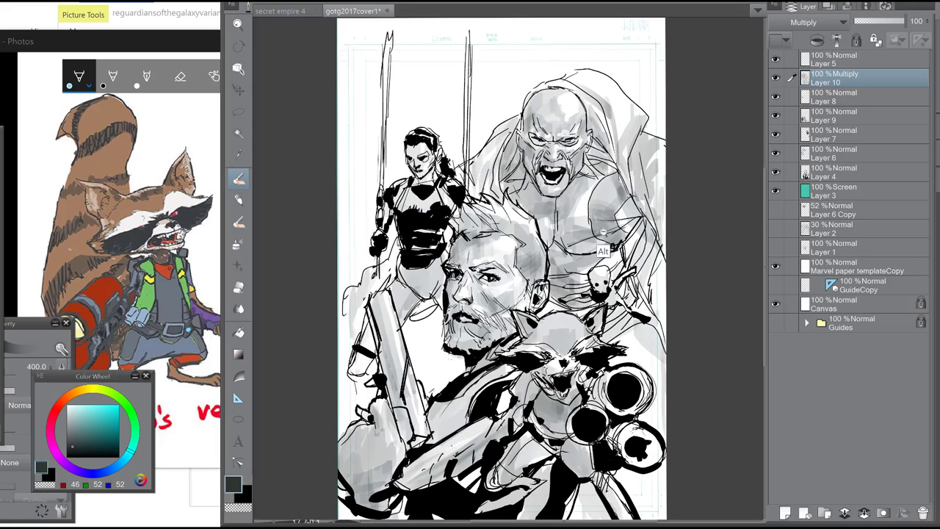
{"action": "key", "text": "super+Up"}
{"action": "left_click_drag", "start_coordinate": [458, 266], "coordinate": [487, 238]}
{"action": "scroll", "coordinate": [491, 255], "scroll_direction": "up", "scroll_amount": 2}
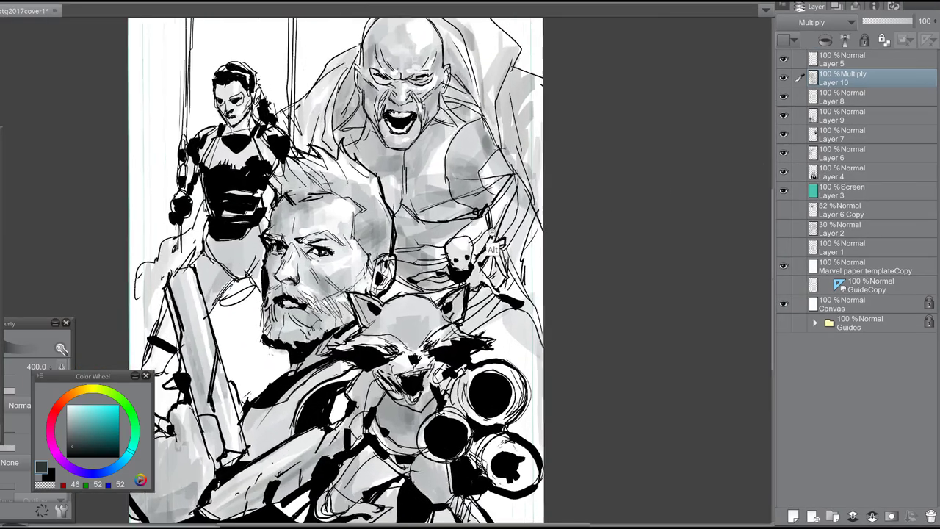